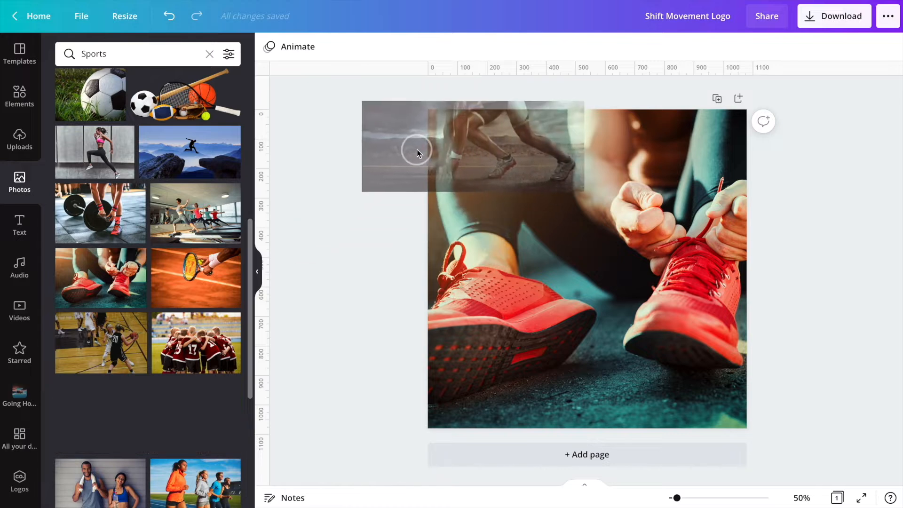
# - Try several sports photos from the search results as the page's background image
pyautogui.scroll(-5, 185, 326)
pyautogui.scroll(-10, 184, 324)
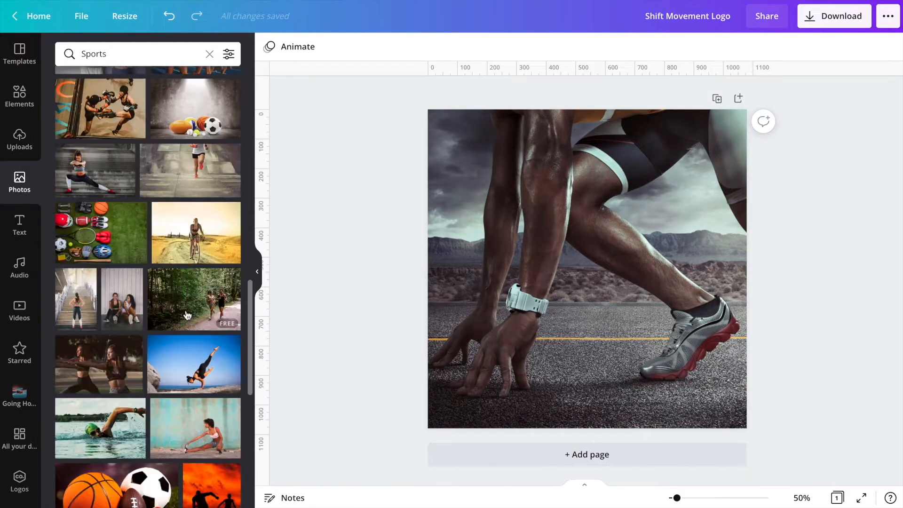
pyautogui.moveTo(399, 187); pyautogui.dragTo(458, 159)
pyautogui.doubleClick(537, 198)
pyautogui.moveTo(536, 198); pyautogui.dragTo(493, 202)
pyautogui.click(302, 49)
pyautogui.click(537, 218)
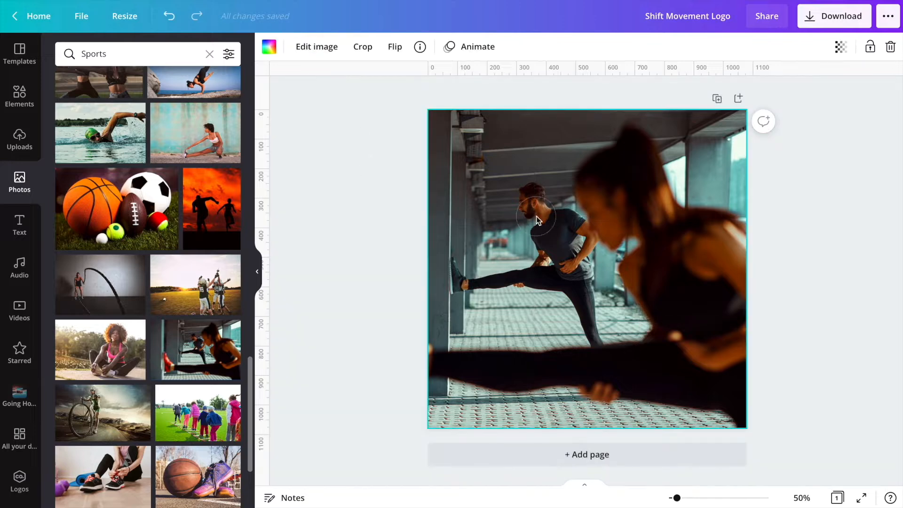
pyautogui.scroll(-1, 133, 322)
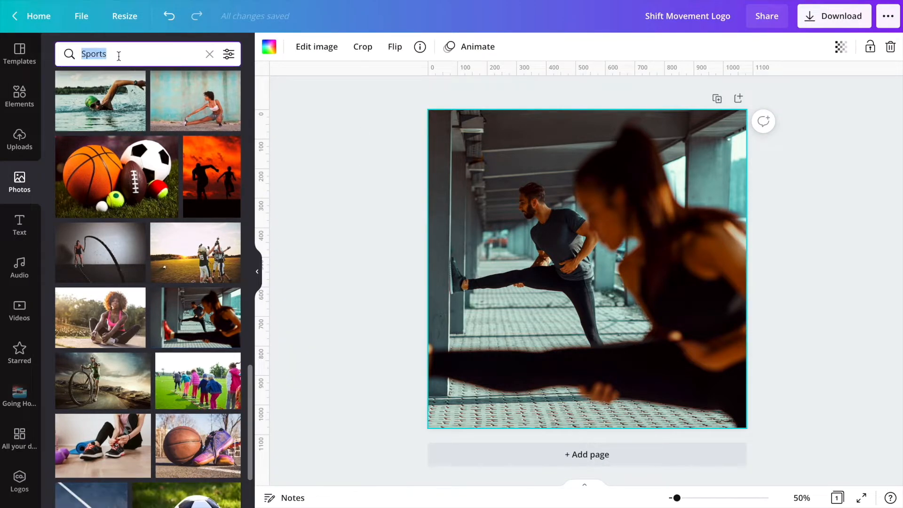
# - Search the photos for skateboard and place the jumping skater photo as the page background
pyautogui.write('Sc')
pyautogui.press('BackSpace')
pyautogui.write('ka')
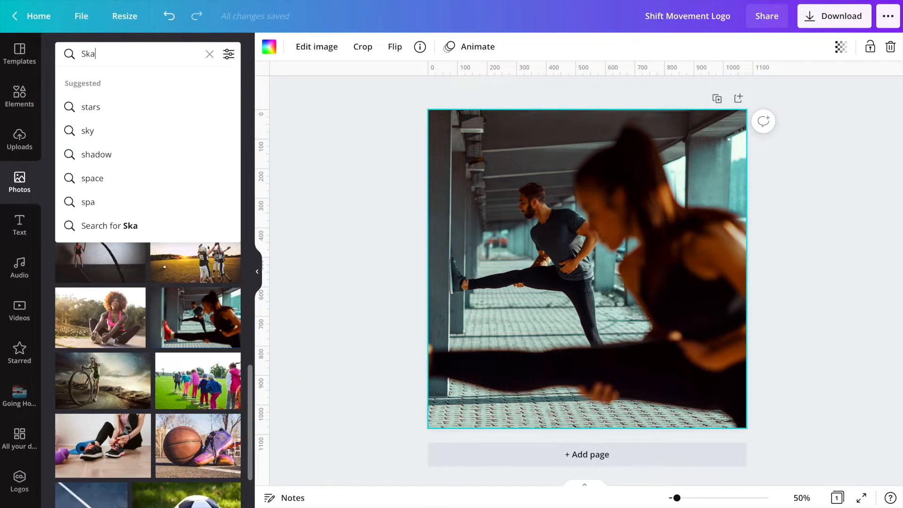
pyautogui.write('tebo')
pyautogui.click(100, 107)
pyautogui.scroll(-4, 103, 213)
pyautogui.moveTo(102, 213); pyautogui.dragTo(450, 301)
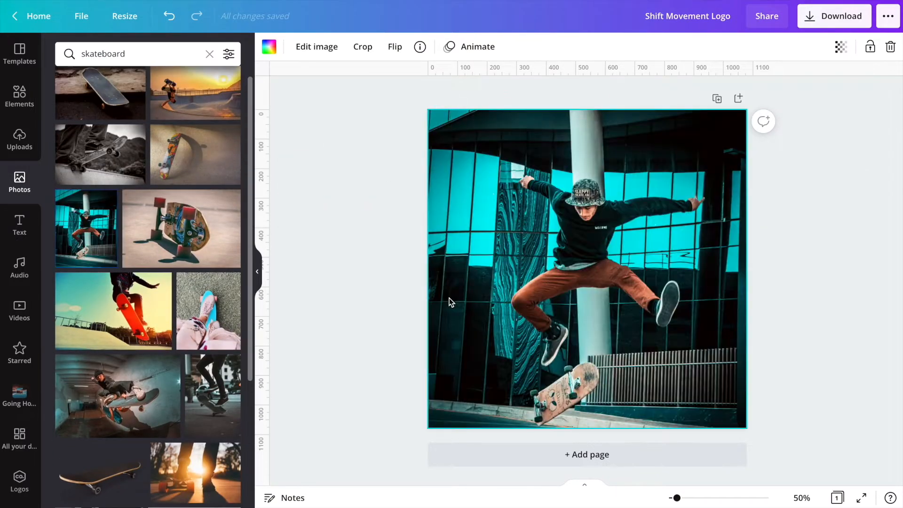
# - Search the elements for "half circle" and add the yellow half circle to the page
pyautogui.click(361, 281)
pyautogui.click(19, 96)
pyautogui.click(112, 52)
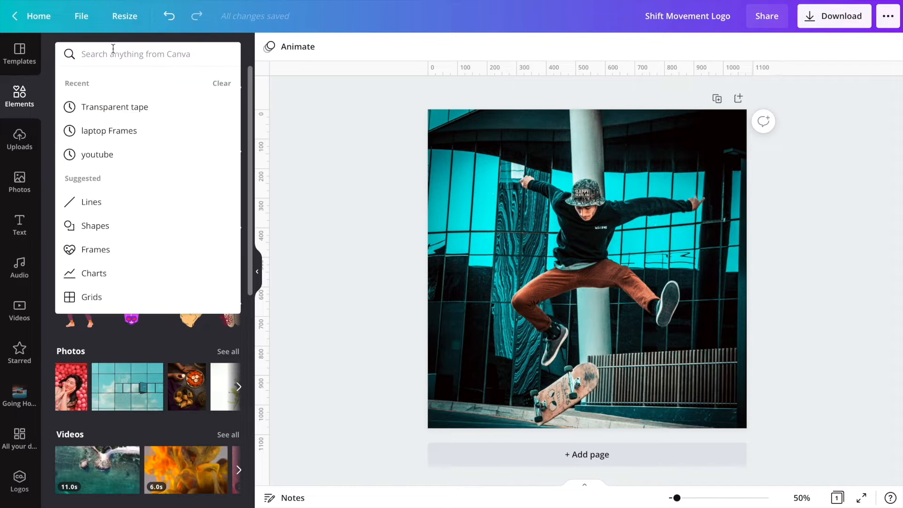
pyautogui.write('half circle')
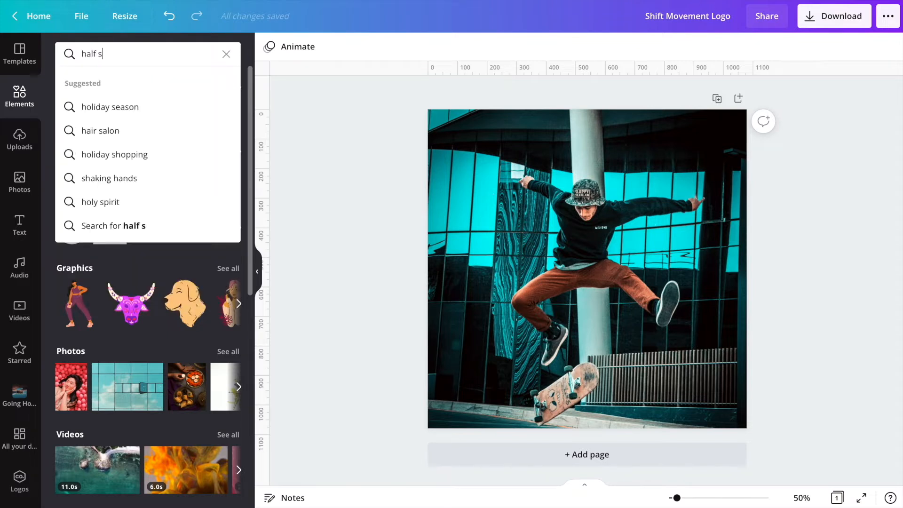
pyautogui.press('Return')
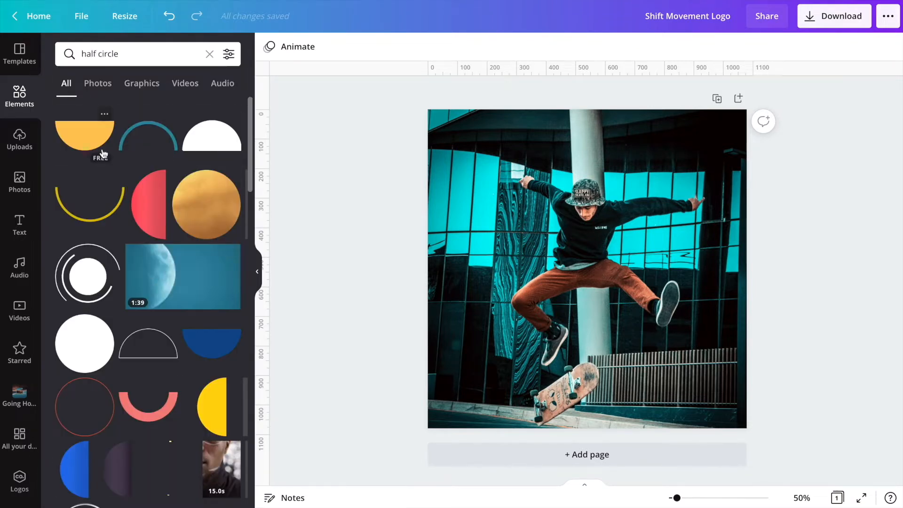
pyautogui.click(85, 136)
# - Duplicate the yellow half circle and position the copy against it to form a full circle
pyautogui.moveTo(604, 269); pyautogui.dragTo(585, 238)
pyautogui.press('super+d')
pyautogui.moveTo(587, 290); pyautogui.dragTo(588, 182)
pyautogui.moveTo(588, 243); pyautogui.dragTo(587, 258)
pyautogui.click(592, 305)
pyautogui.click(595, 260)
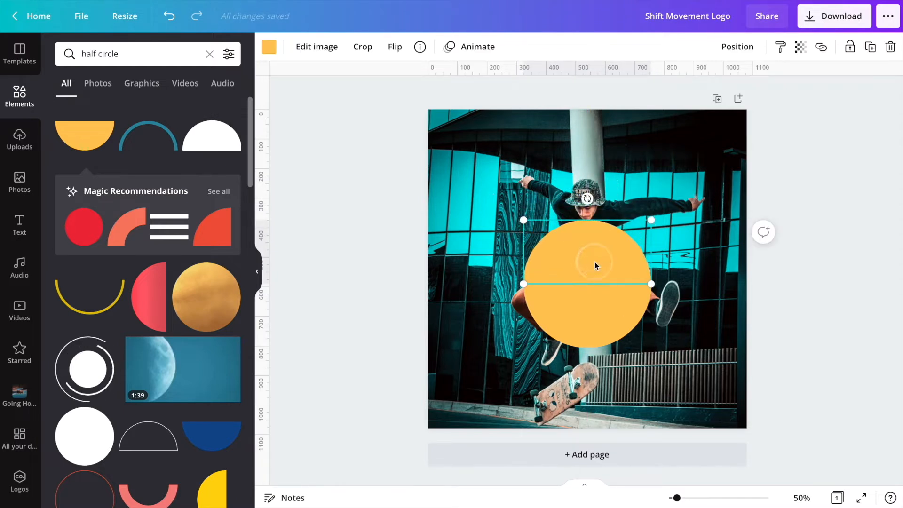
# - Add a thin white rectangle as a divider line across the middle of the circle
pyautogui.keyDown('shift'); pyautogui.click(589, 308); pyautogui.keyUp('shift')
pyautogui.moveTo(589, 307); pyautogui.dragTo(589, 290)
pyautogui.click(617, 372)
pyautogui.press('r')
pyautogui.moveTo(460, 141); pyautogui.dragTo(524, 346)
pyautogui.click(269, 46)
pyautogui.click(164, 193)
pyautogui.moveTo(600, 394); pyautogui.dragTo(597, 316)
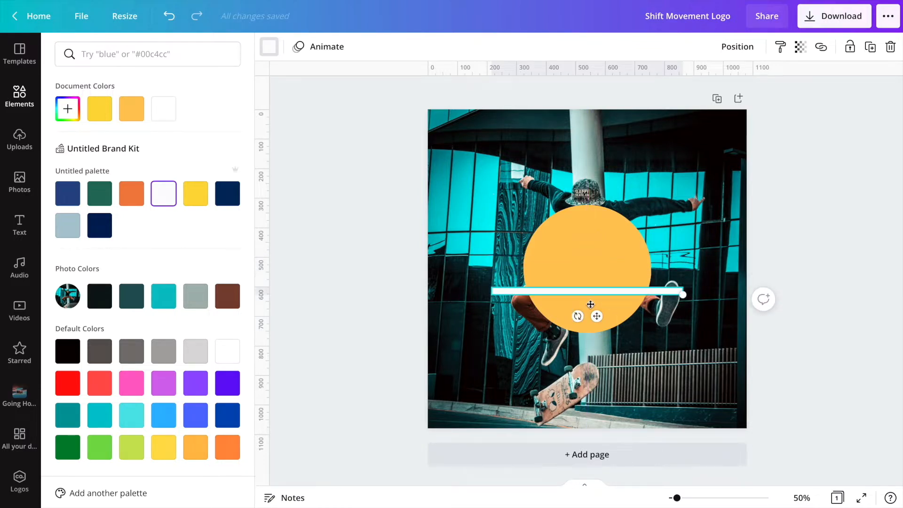
pyautogui.moveTo(679, 294); pyautogui.dragTo(679, 295)
pyautogui.moveTo(595, 320); pyautogui.dragTo(596, 304)
# - Add a rectangle over the circle's upper right area and delete it again
pyautogui.press('r')
pyautogui.moveTo(460, 142); pyautogui.dragTo(588, 343)
pyautogui.moveTo(656, 365); pyautogui.dragTo(656, 230)
pyautogui.moveTo(716, 238); pyautogui.dragTo(685, 239)
pyautogui.moveTo(568, 240); pyautogui.dragTo(601, 240)
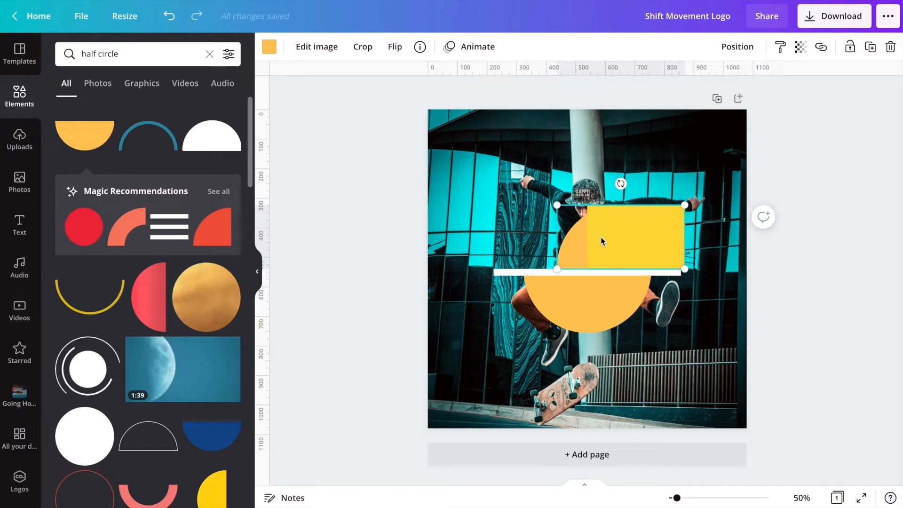
pyautogui.click(600, 237)
pyautogui.press('Delete')
# - Delete the white divider line from the circle
pyautogui.click(583, 297)
pyautogui.moveTo(575, 323); pyautogui.dragTo(574, 326)
pyautogui.click(649, 379)
pyautogui.click(676, 273)
pyautogui.press('Delete')
# - Group both circle halves and rotate the circle so the split runs diagonally
pyautogui.moveTo(688, 352); pyautogui.dragTo(550, 211)
pyautogui.click(713, 47)
pyautogui.moveTo(604, 361); pyautogui.dragTo(667, 335)
pyautogui.moveTo(607, 325)
pyautogui.mouseDown()
pyautogui.moveTo(583, 323)
pyautogui.moveTo(589, 337)
pyautogui.moveTo(591, 317)
pyautogui.mouseUp()
pyautogui.click(472, 230)
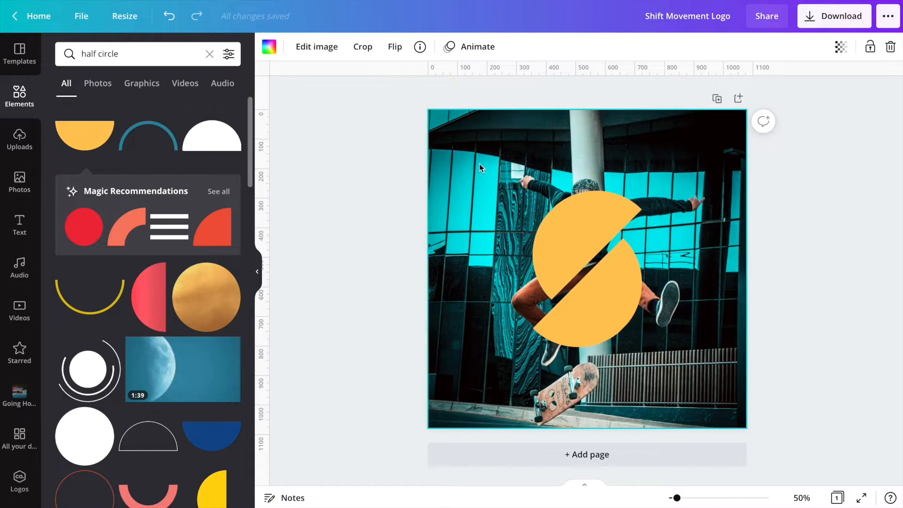
# - Add a small square and duplicate it into a vertical column of five squares near the top-left corner
pyautogui.press('r')
pyautogui.moveTo(716, 395); pyautogui.dragTo(504, 288)
pyautogui.moveTo(504, 288); pyautogui.dragTo(504, 319)
pyautogui.keyDown('super'); pyautogui.click(488, 285); pyautogui.keyUp('super')
pyautogui.keyDown('shift'); pyautogui.click(489, 284); pyautogui.keyUp('shift')
pyautogui.keyDown('shift'); pyautogui.click(492, 253); pyautogui.keyUp('shift')
pyautogui.keyDown('shift'); pyautogui.click(492, 225); pyautogui.keyUp('shift')
pyautogui.keyDown('shift'); pyautogui.click(492, 199); pyautogui.keyUp('shift')
pyautogui.keyDown('shift'); pyautogui.click(492, 174); pyautogui.keyUp('shift')
pyautogui.moveTo(493, 173); pyautogui.dragTo(459, 141)
pyautogui.click(757, 46)
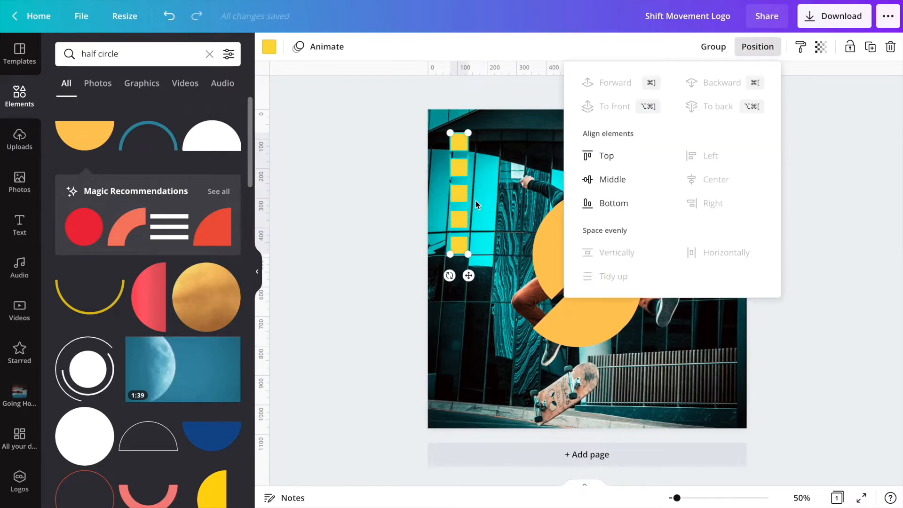
# - Color the top square with the custom hex color #EEA125
pyautogui.click(461, 143)
pyautogui.click(269, 47)
pyautogui.click(68, 108)
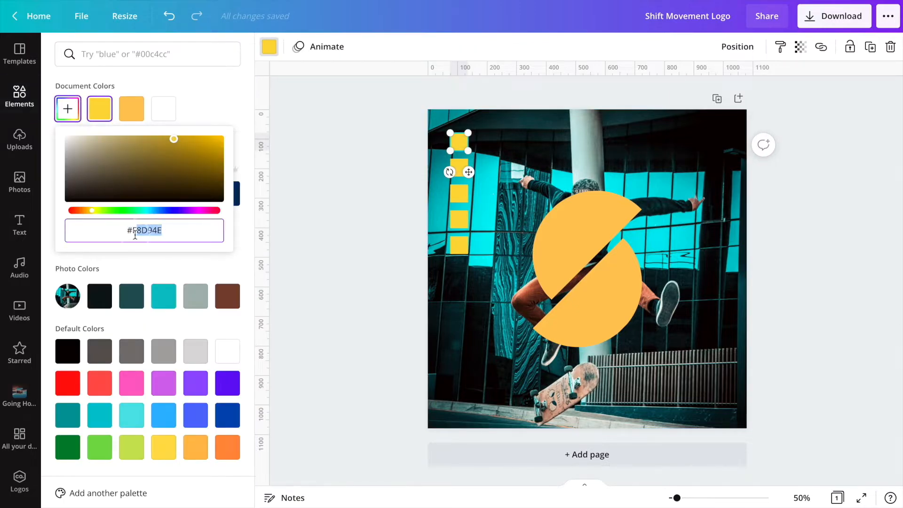
pyautogui.write('EEA125')
pyautogui.click(106, 111)
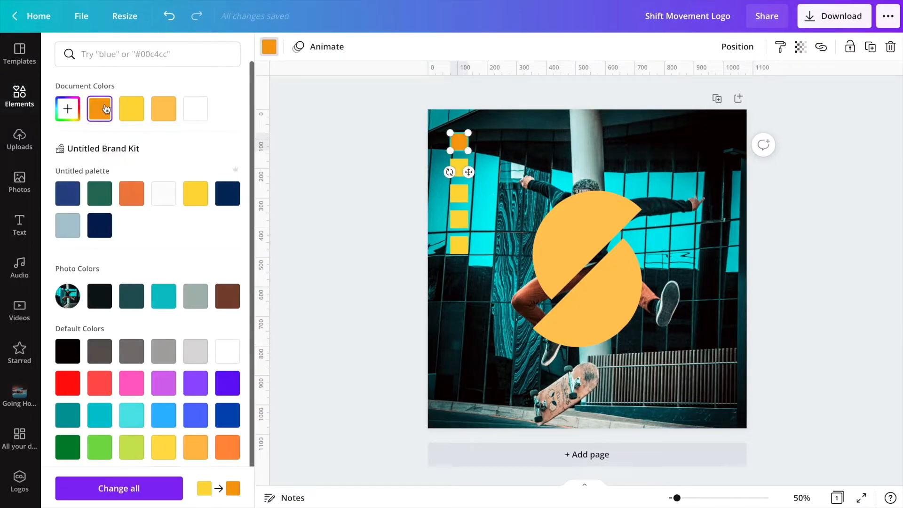
# - Color the second square white
pyautogui.click(459, 164)
pyautogui.click(459, 193)
pyautogui.click(461, 166)
pyautogui.click(269, 46)
pyautogui.click(192, 113)
# - Color the third square with the custom hex color #07C0F6
pyautogui.click(457, 191)
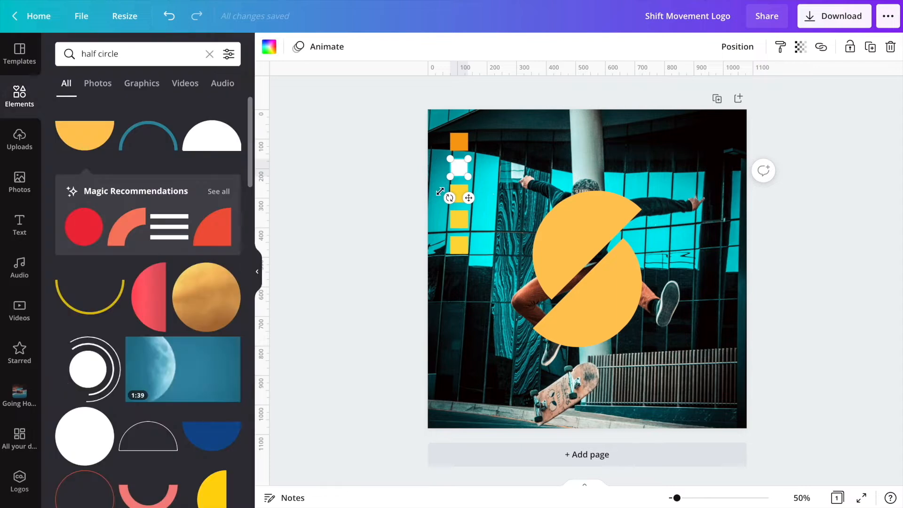
pyautogui.click(488, 182)
pyautogui.click(459, 194)
pyautogui.click(270, 47)
pyautogui.click(68, 109)
pyautogui.press('BackSpace')
pyautogui.press('BackSpace')
pyautogui.press('BackSpace')
pyautogui.press('BackSpace')
pyautogui.press('BackSpace')
pyautogui.press('BackSpace')
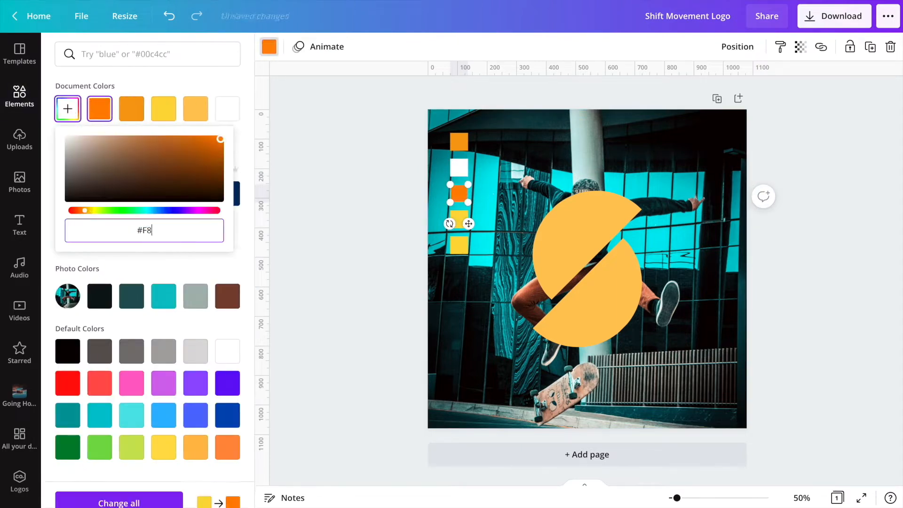
pyautogui.write('07C0F6')
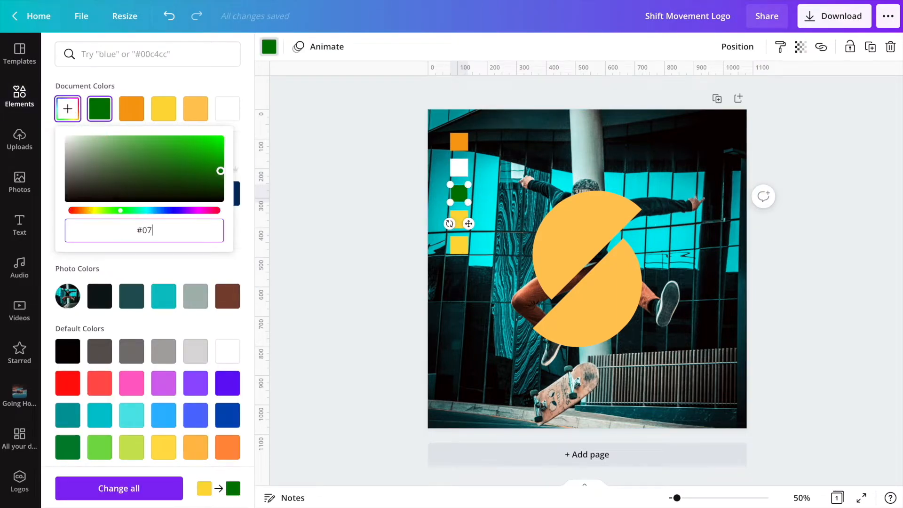
# - Color the fourth square #191e2d by searching that hex code in the color panel
pyautogui.click(436, 190)
pyautogui.click(459, 218)
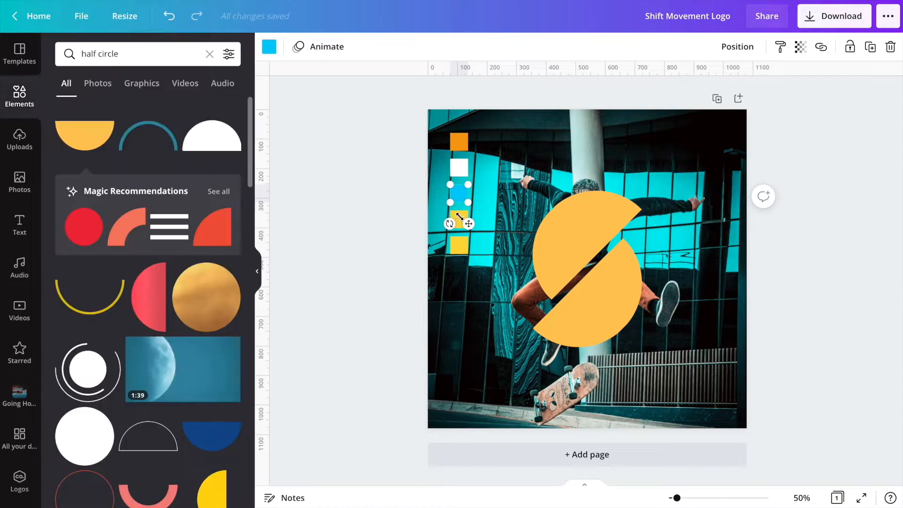
pyautogui.click(269, 47)
pyautogui.write('#')
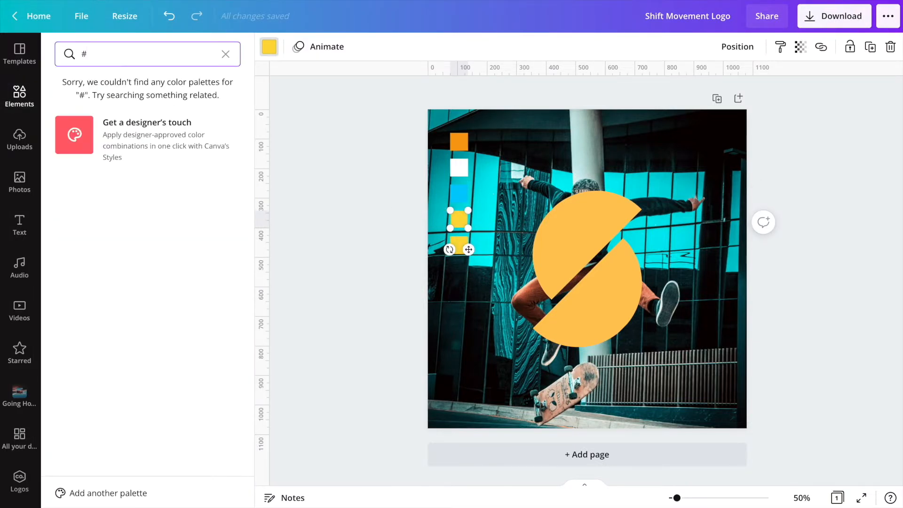
pyautogui.write('191e2')
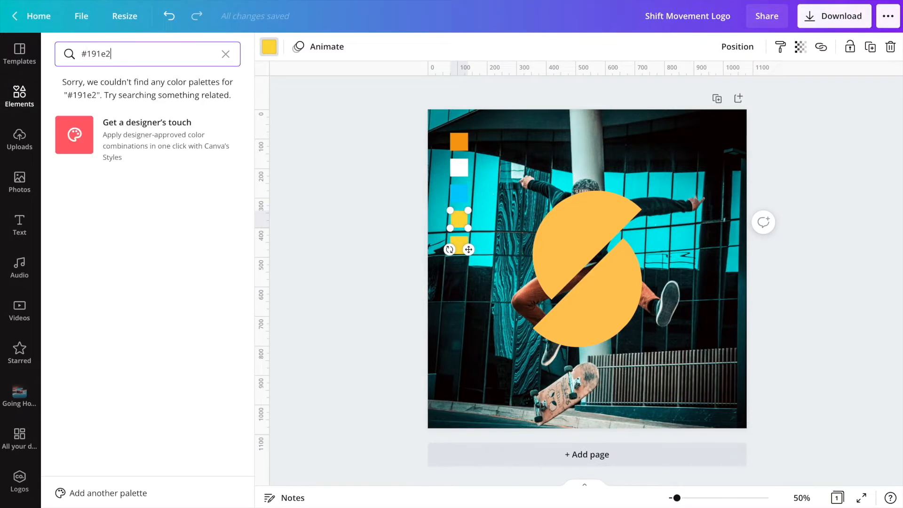
pyautogui.write('d')
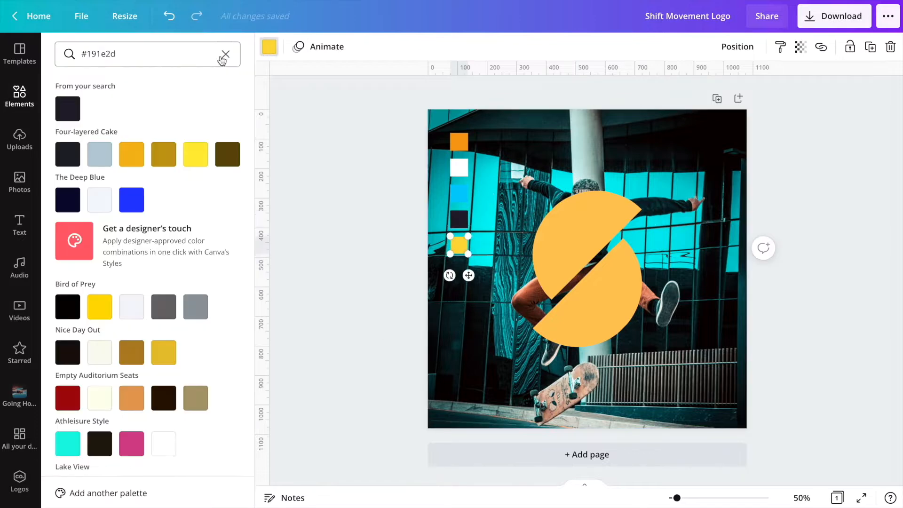
pyautogui.click(226, 54)
# - Color the fifth square red with a custom hex code
pyautogui.click(68, 108)
pyautogui.click(149, 223)
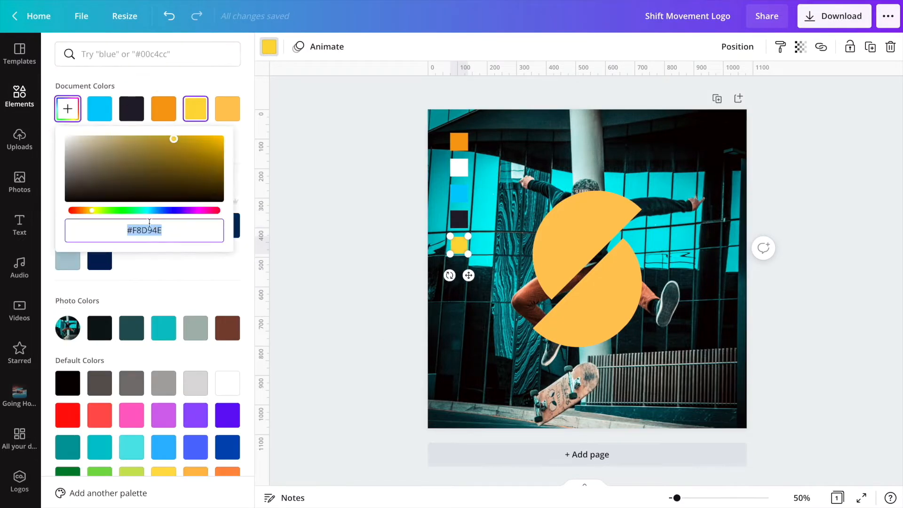
pyautogui.write('F11E')
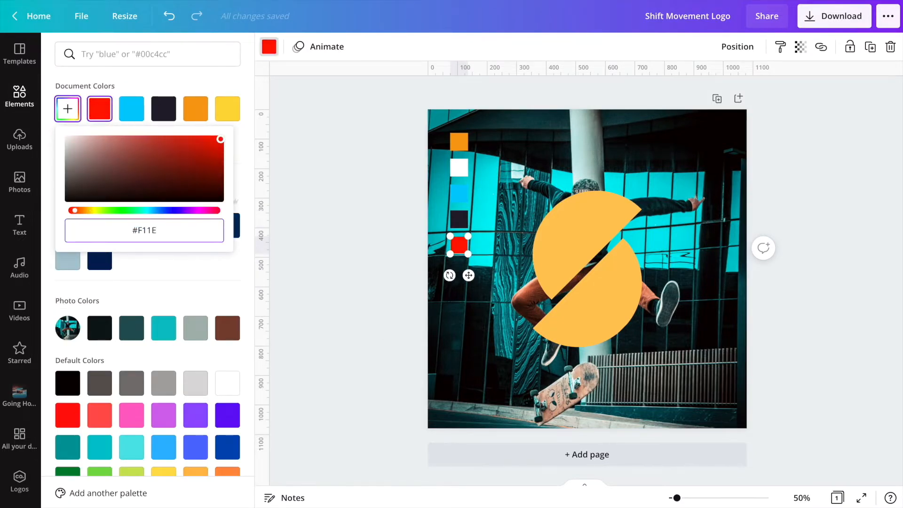
# - Group the five squares and turn them into a small horizontal color bar in the top-left corner
pyautogui.click(461, 335)
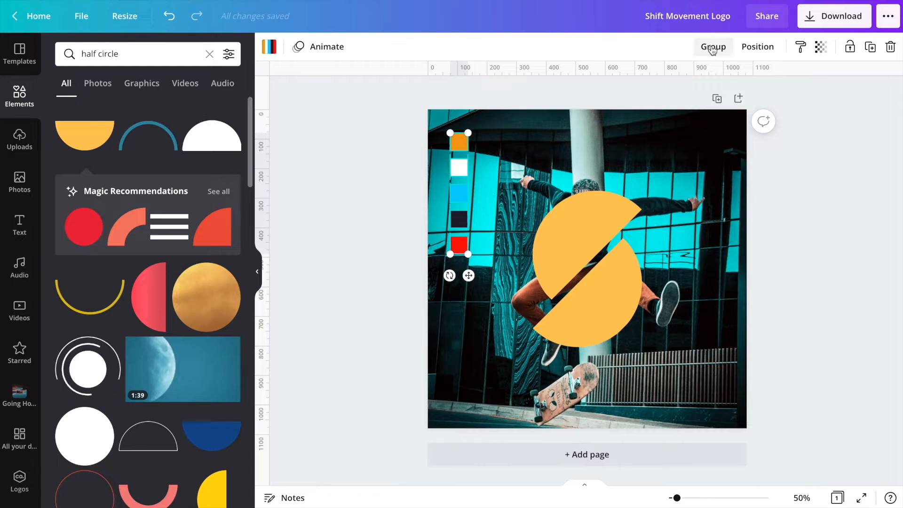
pyautogui.click(713, 47)
pyautogui.scroll(5, 546, 283)
pyautogui.scroll(3, 546, 282)
pyautogui.hscroll(-3, 546, 283)
pyautogui.moveTo(343, 265); pyautogui.dragTo(340, 234)
pyautogui.click(803, 498)
pyautogui.click(800, 440)
pyautogui.moveTo(466, 205); pyautogui.dragTo(507, 111)
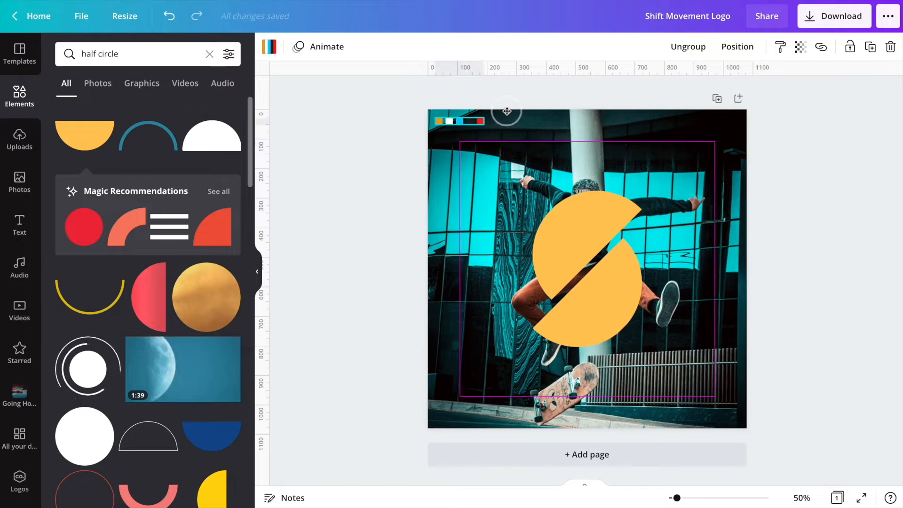
# - Color the upper half of the circle orange
pyautogui.click(444, 157)
pyautogui.click(605, 239)
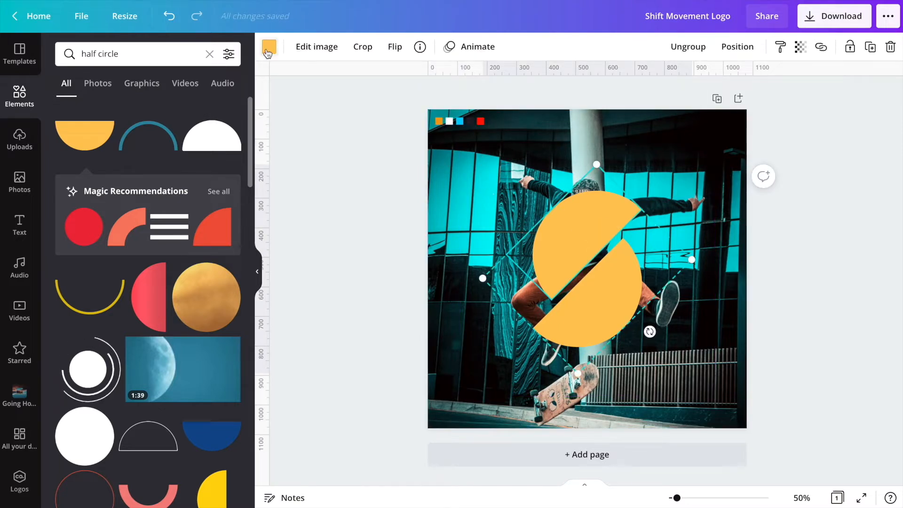
pyautogui.click(269, 47)
pyautogui.click(164, 108)
pyautogui.click(353, 169)
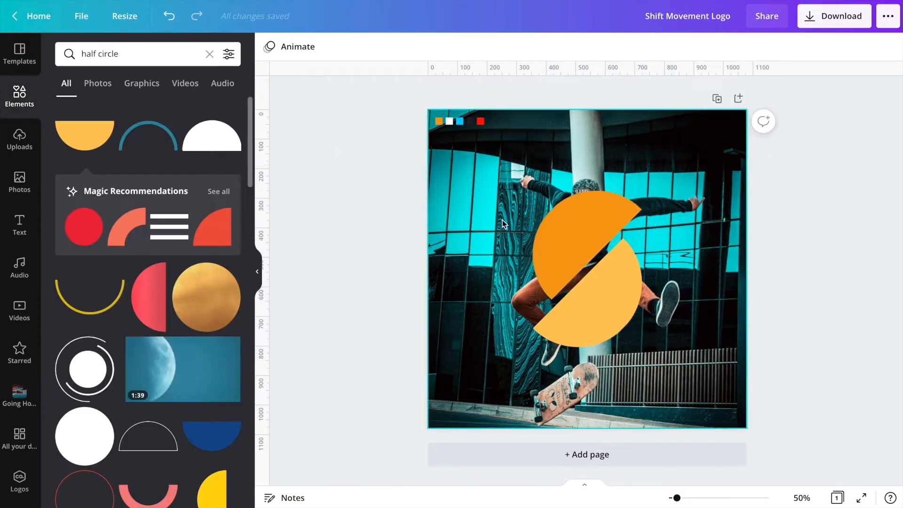
# - Color the lower half of the circle the same orange
pyautogui.click(568, 298)
pyautogui.click(269, 46)
pyautogui.click(164, 108)
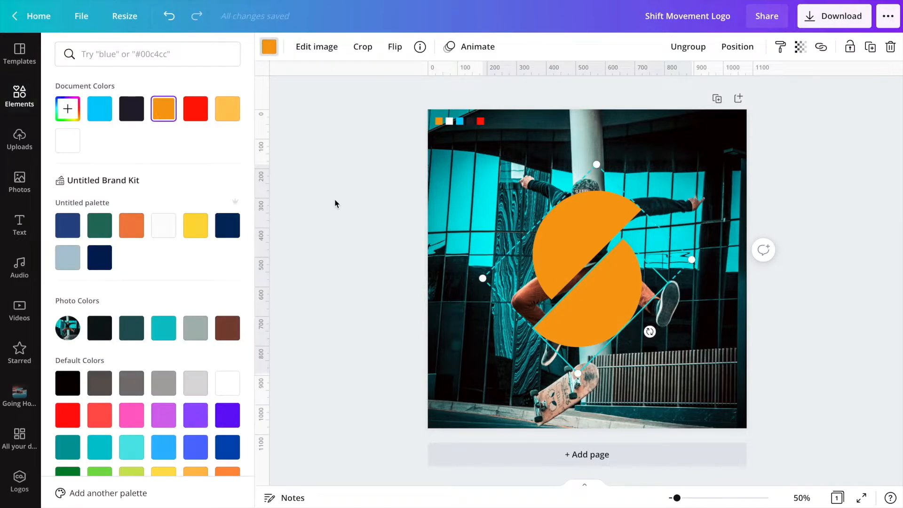
pyautogui.click(347, 206)
# - Duplicate the page
pyautogui.click(492, 216)
pyautogui.click(270, 48)
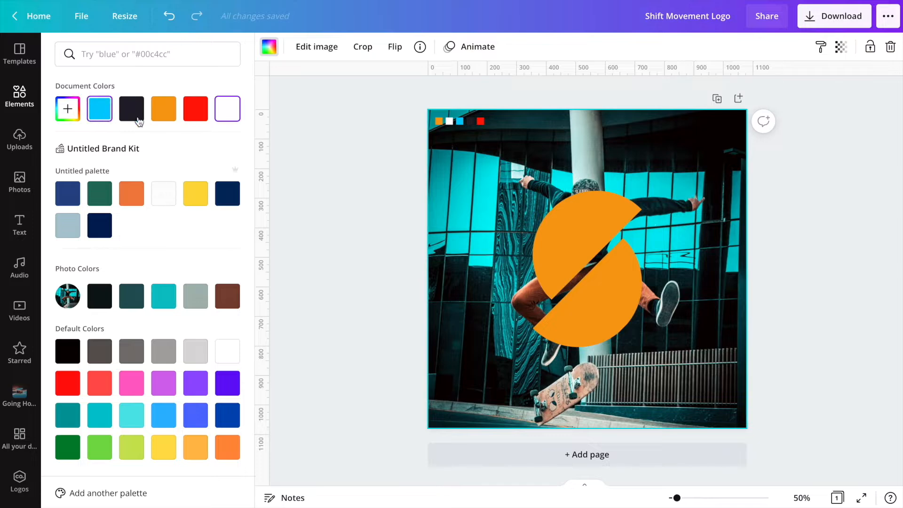
pyautogui.click(367, 169)
pyautogui.click(577, 180)
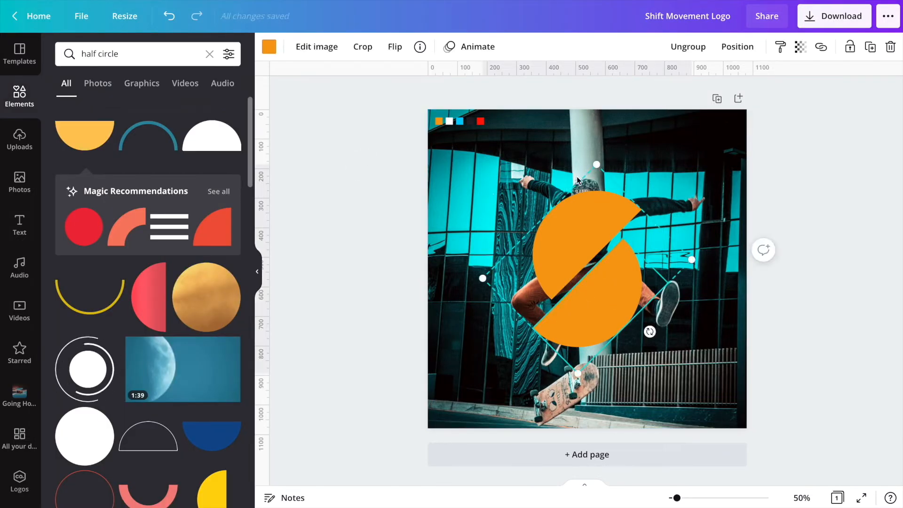
pyautogui.click(717, 100)
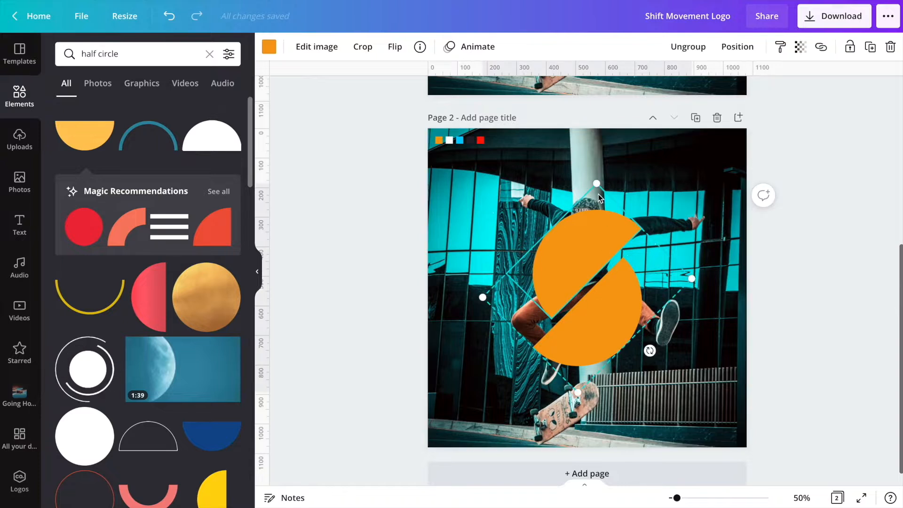
# - On the second page, shrink the split circle and move it left of the skater
pyautogui.moveTo(599, 186); pyautogui.dragTo(607, 295)
pyautogui.moveTo(611, 362); pyautogui.dragTo(536, 313)
pyautogui.moveTo(532, 246); pyautogui.dragTo(536, 215)
pyautogui.moveTo(533, 312); pyautogui.dragTo(531, 313)
pyautogui.click(547, 387)
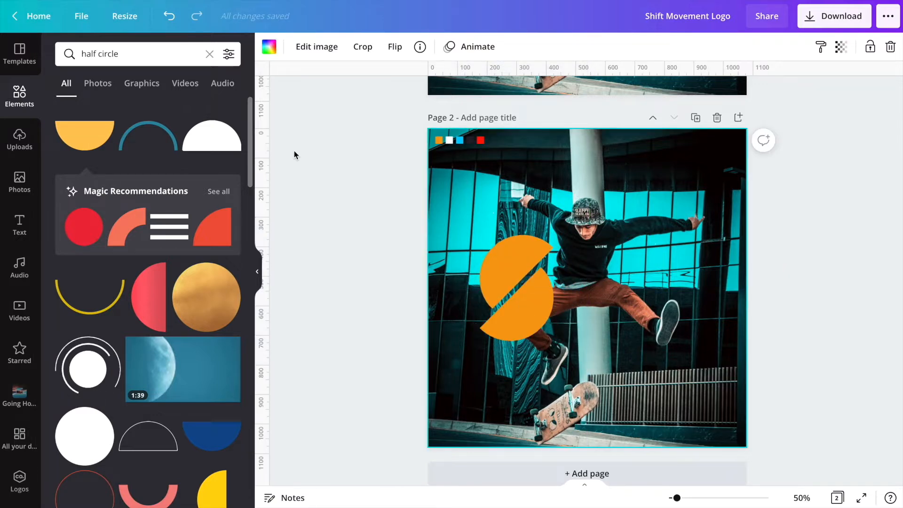
# - Add a subheading text box near the top right of the second page and color it white
pyautogui.click(21, 224)
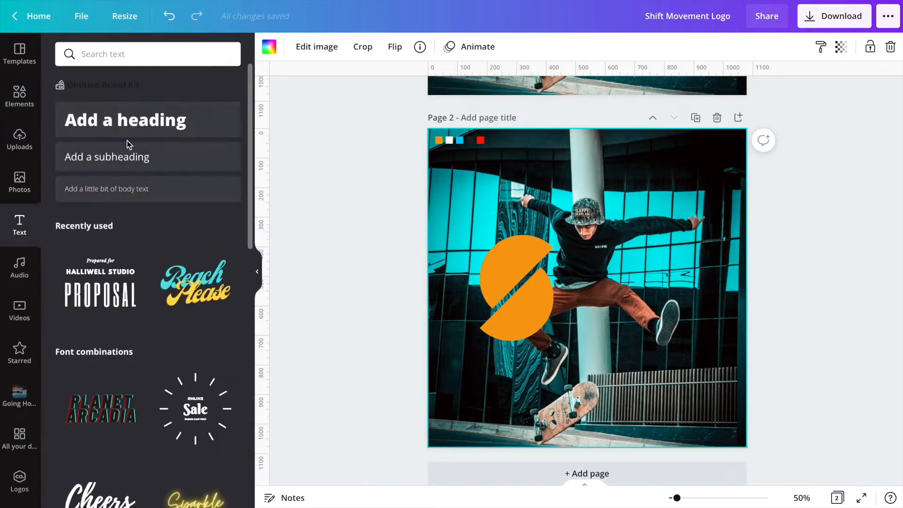
pyautogui.click(118, 170)
pyautogui.moveTo(600, 320); pyautogui.dragTo(637, 205)
pyautogui.click(450, 47)
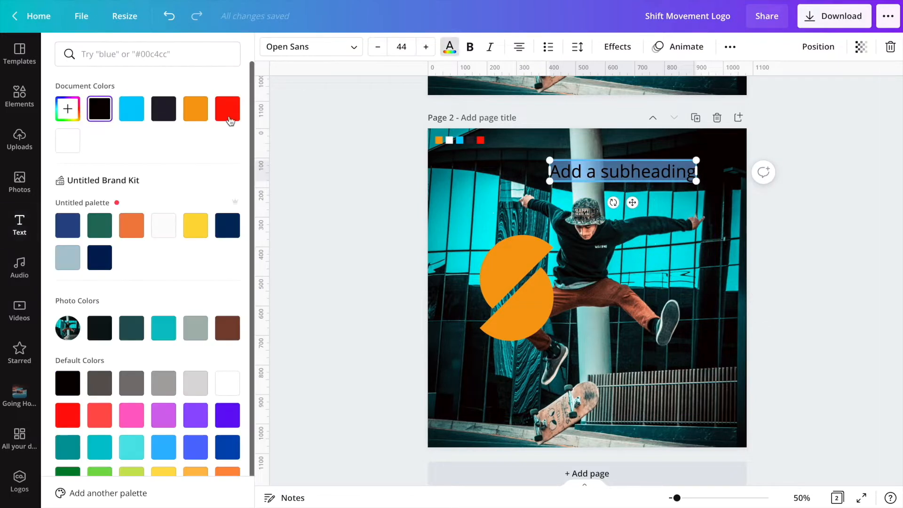
pyautogui.click(67, 140)
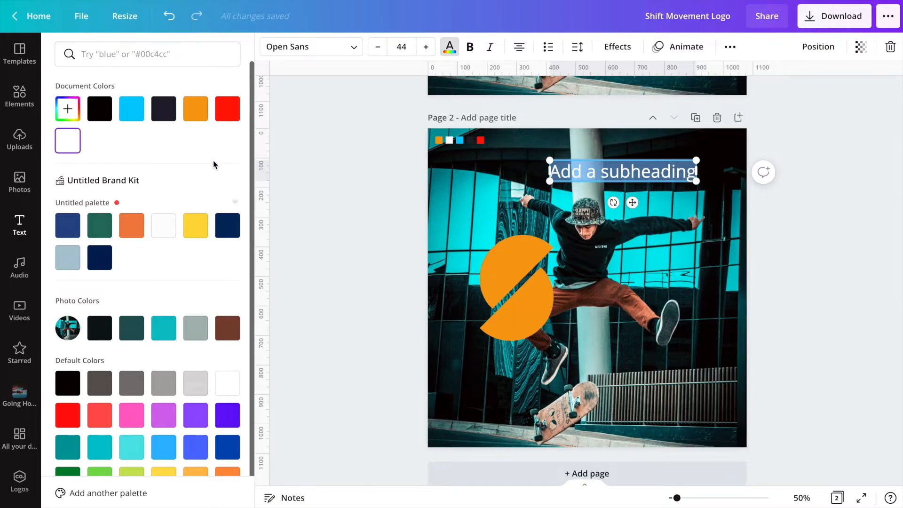
# - Change the subheading's font to Norwester
pyautogui.click(293, 47)
pyautogui.write('no')
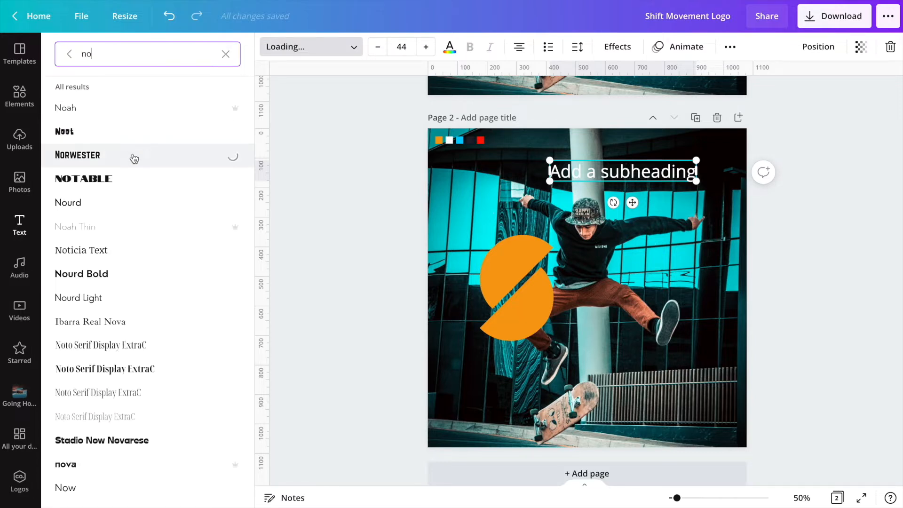
pyautogui.click(365, 194)
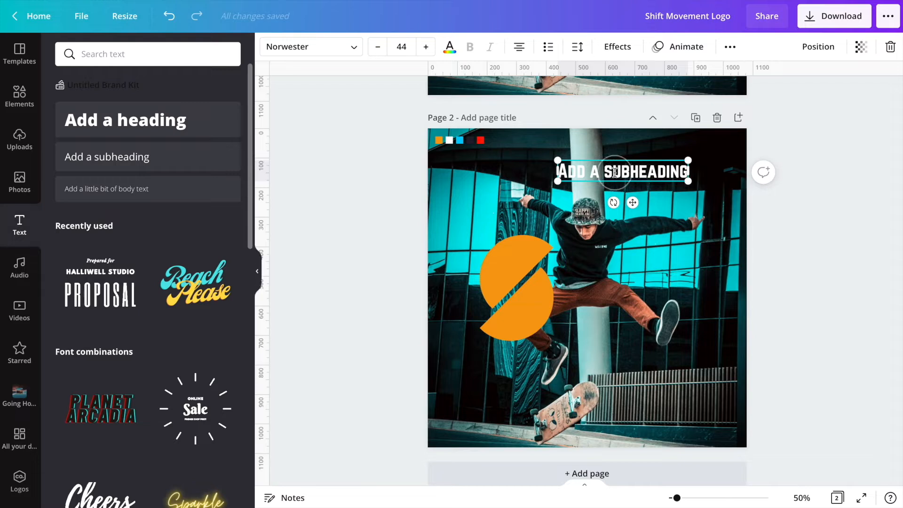
pyautogui.click(730, 47)
pyautogui.moveTo(633, 202); pyautogui.dragTo(642, 304)
pyautogui.click(649, 221)
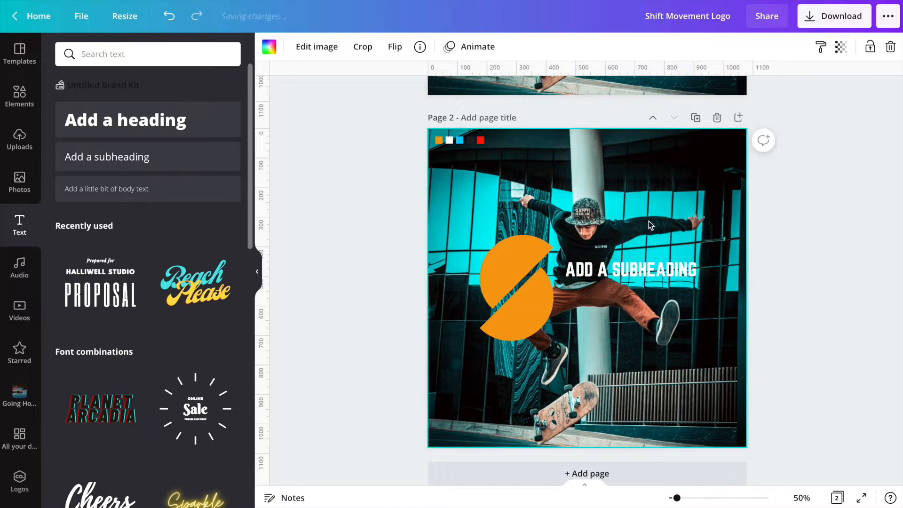
pyautogui.click(328, 50)
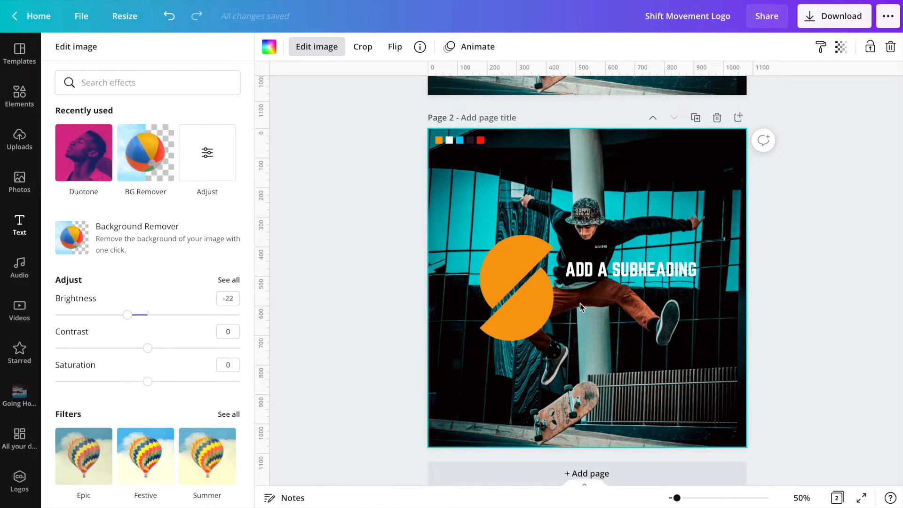
pyautogui.click(656, 276)
pyautogui.moveTo(654, 271); pyautogui.dragTo(657, 172)
# - Replace the subheading text with "SHIFT" and "MOVEMENT" on two lines
pyautogui.click(657, 172)
pyautogui.write('S')
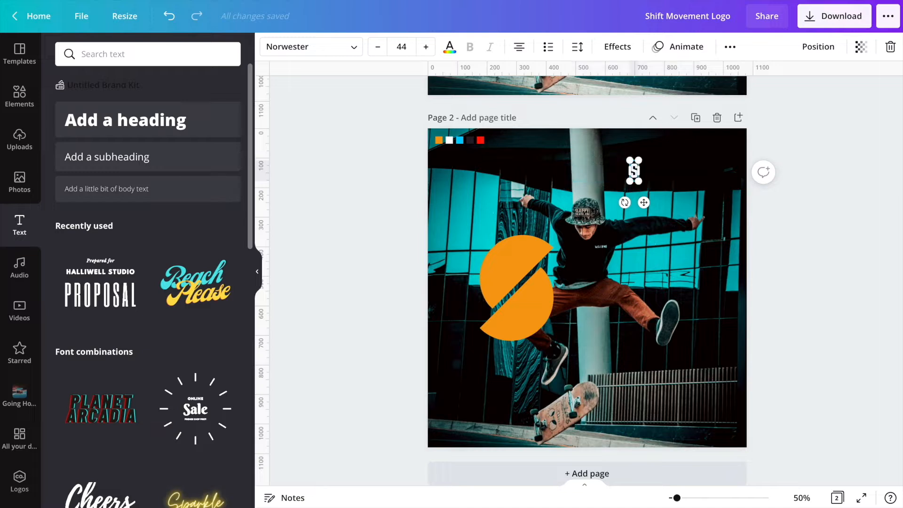
pyautogui.write('HIFT')
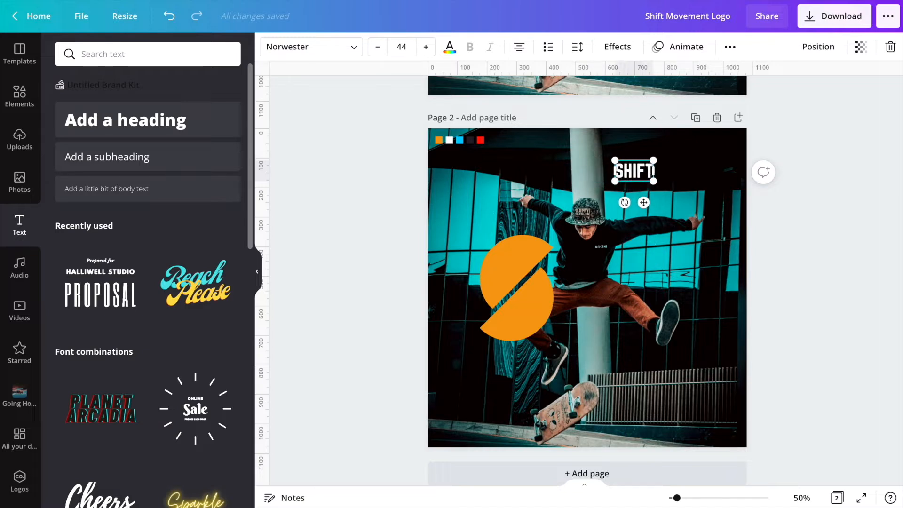
pyautogui.press('Return')
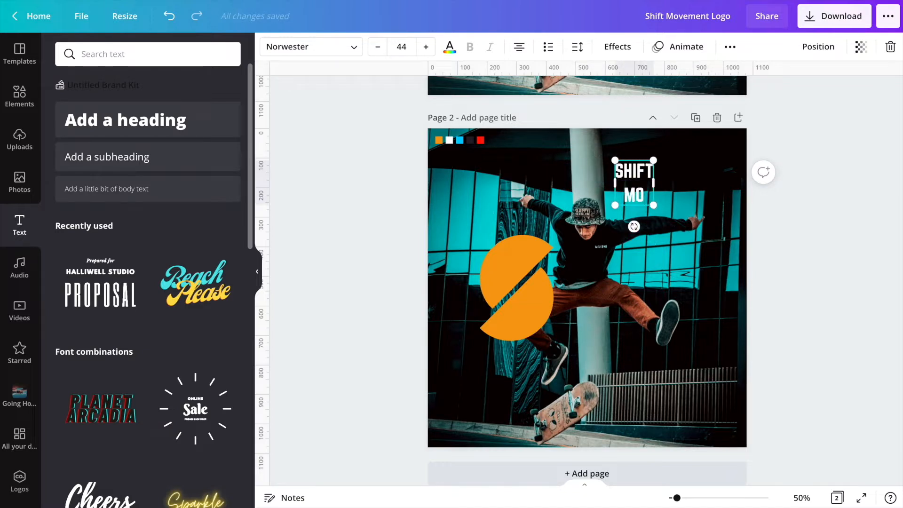
pyautogui.write('MOVEMENT')
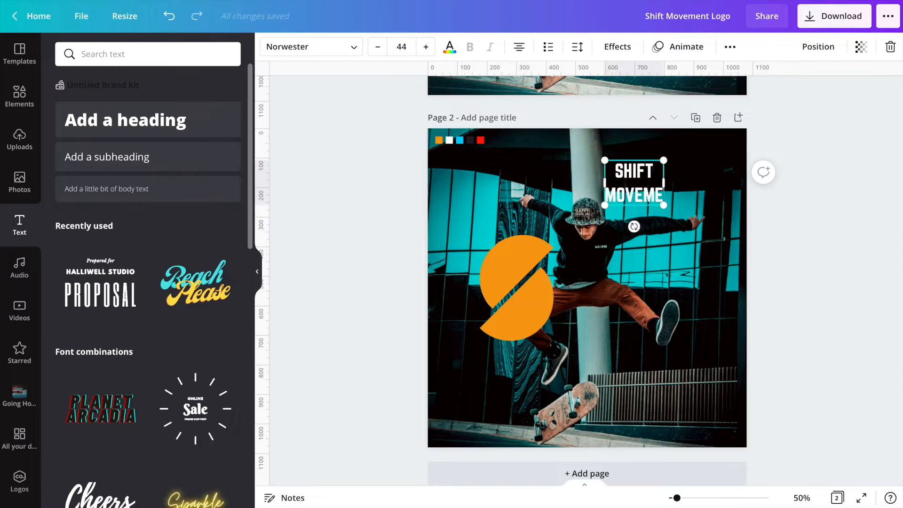
# - Widen the title text box slightly and set its line spacing to 1.15
pyautogui.click(687, 240)
pyautogui.click(640, 178)
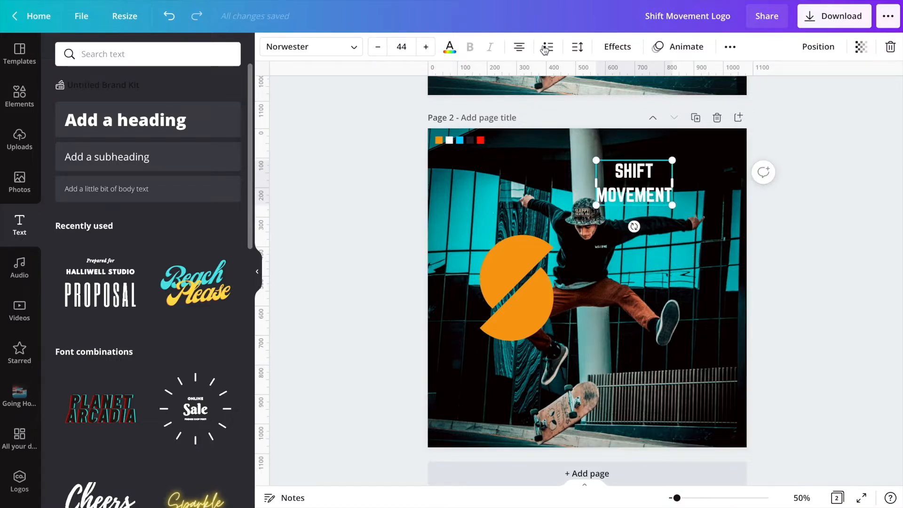
pyautogui.moveTo(676, 185); pyautogui.dragTo(681, 184)
pyautogui.click(580, 48)
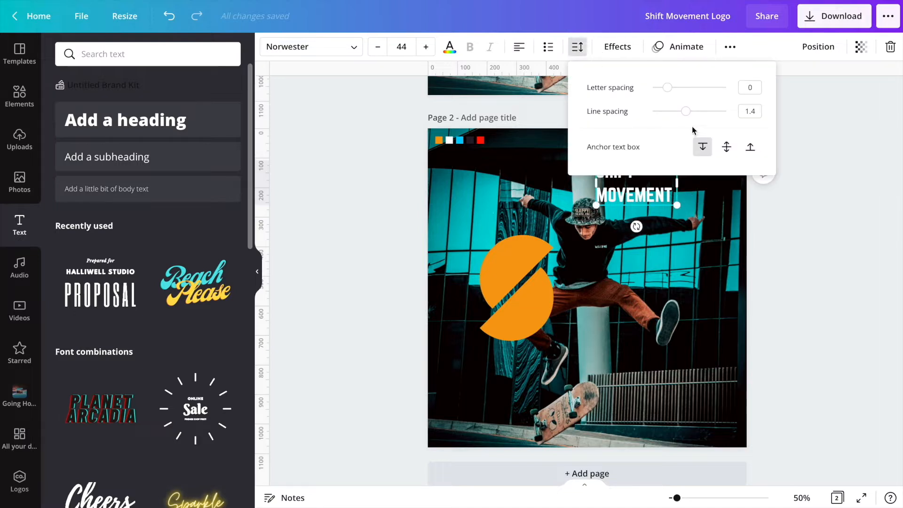
pyautogui.moveTo(686, 117); pyautogui.dragTo(680, 117)
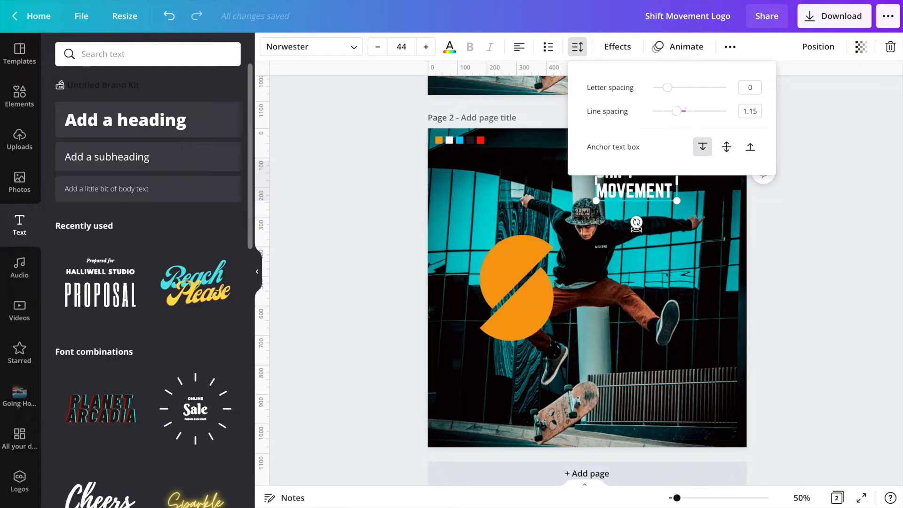
# - Enlarge the title to size 81.6 and place it right of the split circle
pyautogui.click(674, 230)
pyautogui.moveTo(645, 181); pyautogui.dragTo(706, 221)
pyautogui.moveTo(673, 292); pyautogui.dragTo(657, 305)
pyautogui.moveTo(700, 257); pyautogui.dragTo(714, 250)
pyautogui.moveTo(628, 313); pyautogui.dragTo(626, 312)
pyautogui.moveTo(567, 324); pyautogui.dragTo(566, 327)
pyautogui.moveTo(612, 296); pyautogui.dragTo(613, 298)
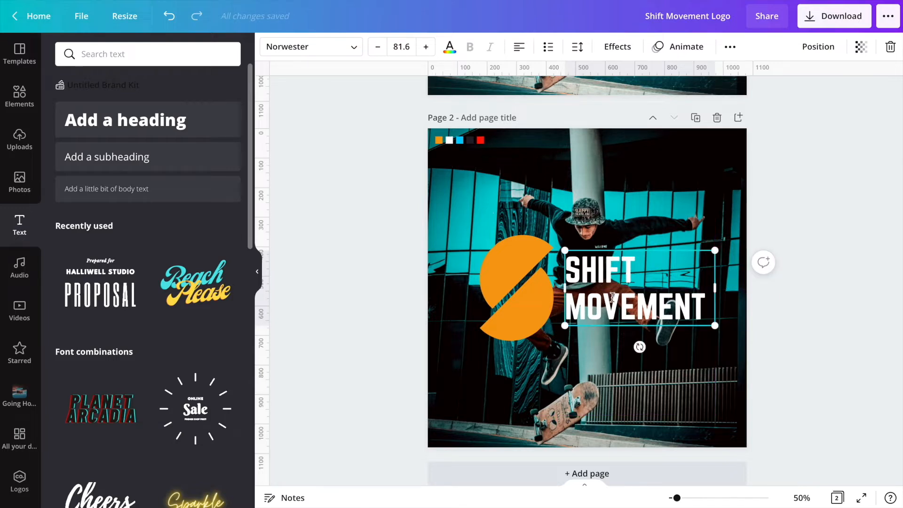
pyautogui.moveTo(627, 305); pyautogui.dragTo(628, 305)
# - Set the title's line spacing to 0.9
pyautogui.click(579, 47)
pyautogui.moveTo(675, 115); pyautogui.dragTo(673, 115)
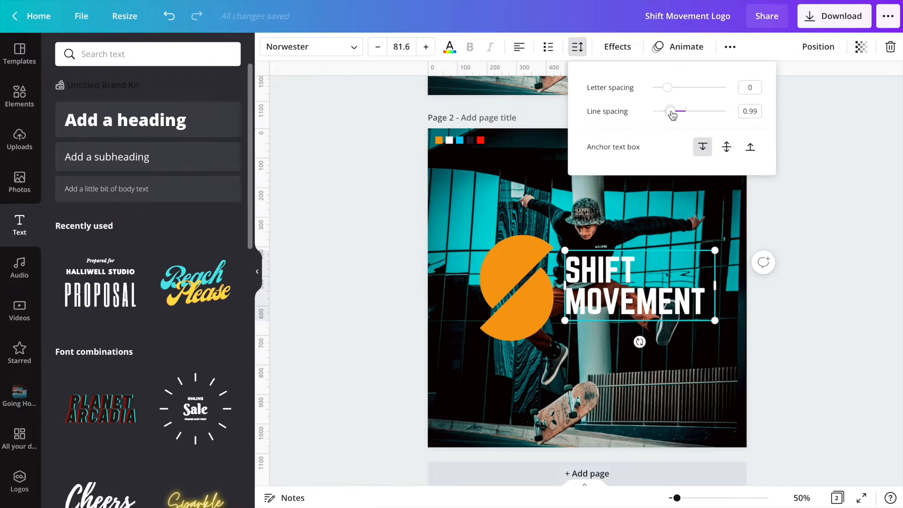
pyautogui.press('Return')
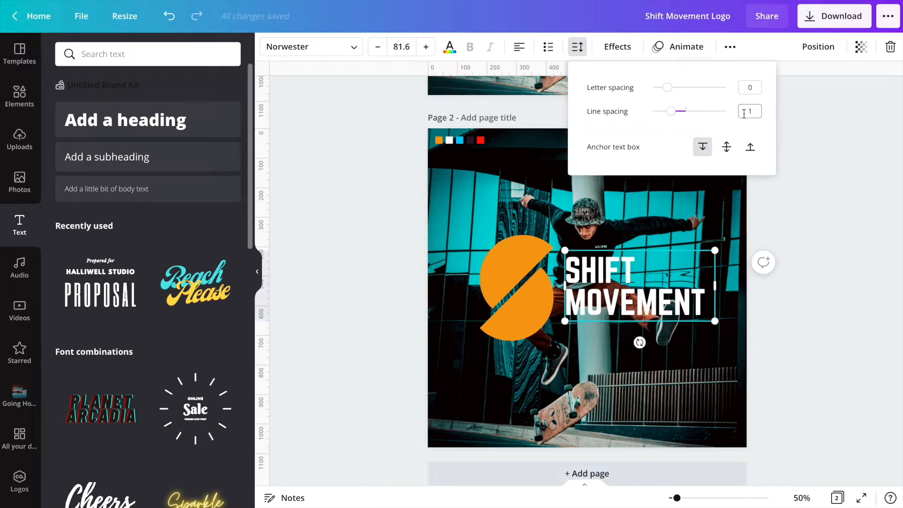
pyautogui.moveTo(669, 113); pyautogui.dragTo(669, 115)
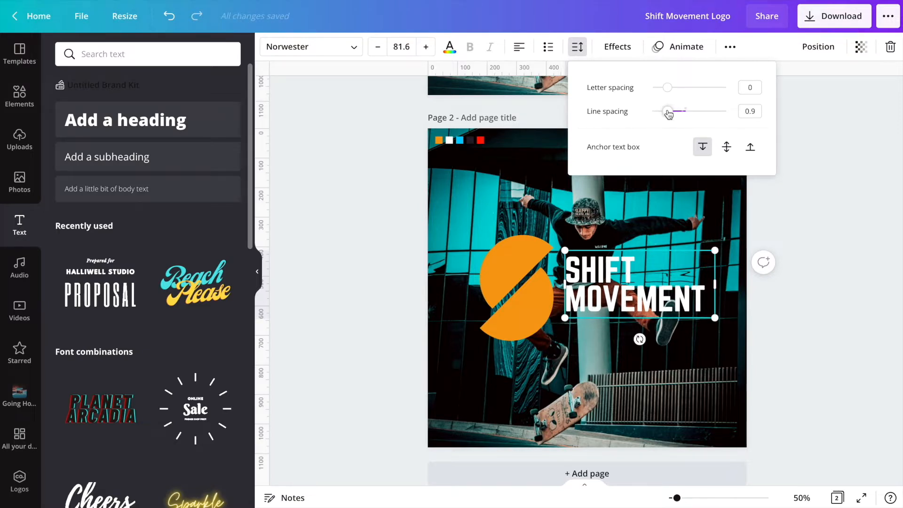
# - Enlarge the title to size 93.6 and align it with the circle's middle
pyautogui.click(649, 238)
pyautogui.moveTo(632, 293); pyautogui.dragTo(632, 297)
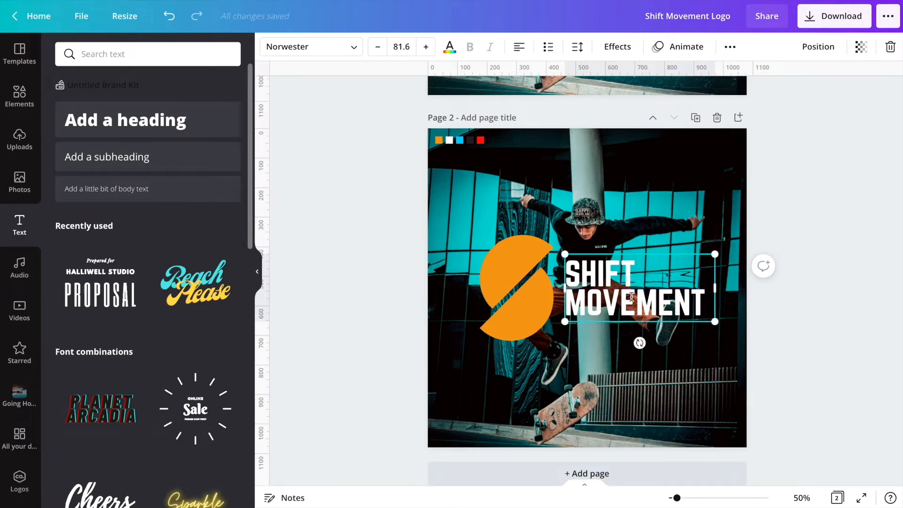
pyautogui.moveTo(716, 254); pyautogui.dragTo(732, 244)
pyautogui.moveTo(646, 294); pyautogui.dragTo(634, 298)
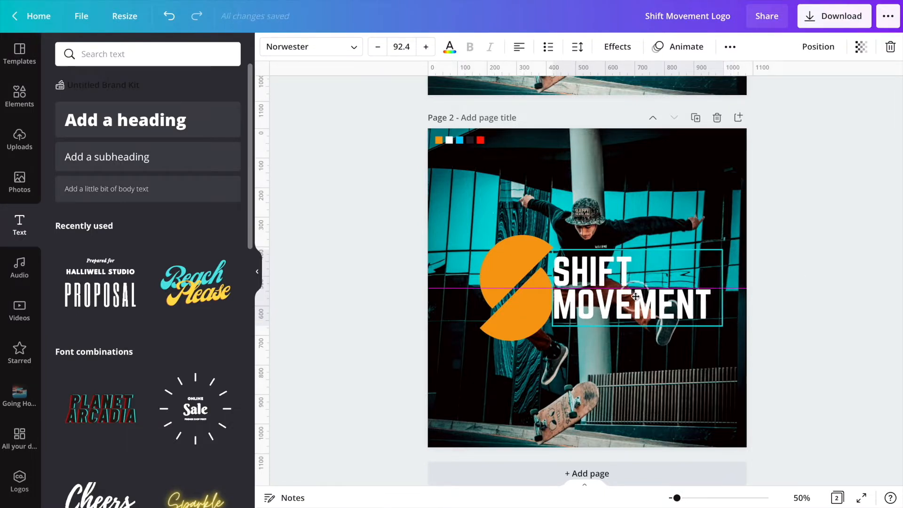
pyautogui.moveTo(721, 250); pyautogui.dragTo(725, 248)
pyautogui.moveTo(653, 294); pyautogui.dragTo(663, 294)
pyautogui.moveTo(737, 294); pyautogui.dragTo(731, 290)
pyautogui.moveTo(615, 293); pyautogui.dragTo(619, 294)
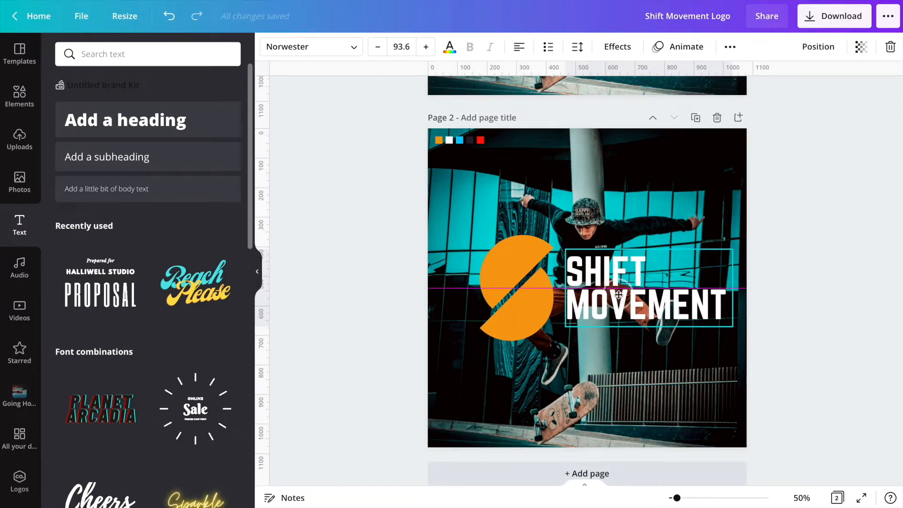
# - Shift the circle and title slightly left together
pyautogui.keyDown('shift'); pyautogui.click(520, 299); pyautogui.keyUp('shift')
pyautogui.moveTo(600, 299); pyautogui.dragTo(591, 299)
pyautogui.click(568, 189)
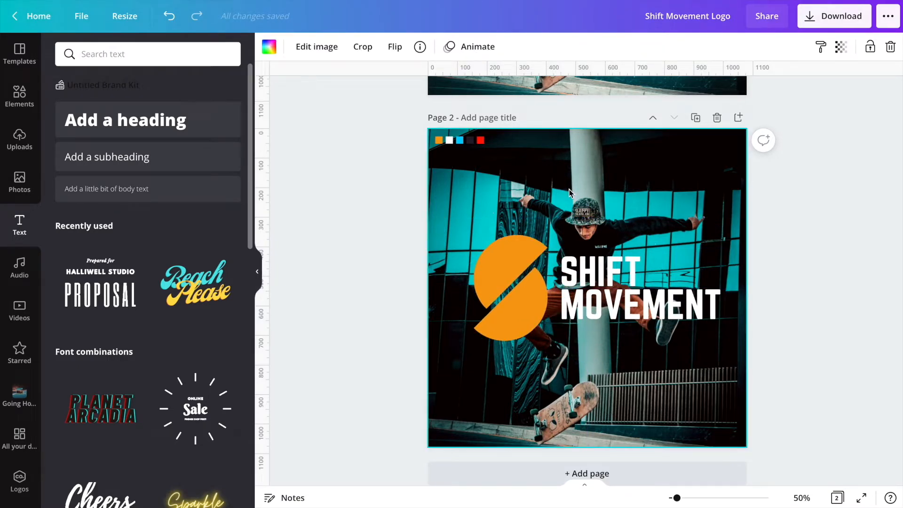
# - Draw a rectangle, fill it white and lower its transparency
pyautogui.press('r')
pyautogui.moveTo(460, 162); pyautogui.dragTo(461, 186)
pyautogui.click(270, 48)
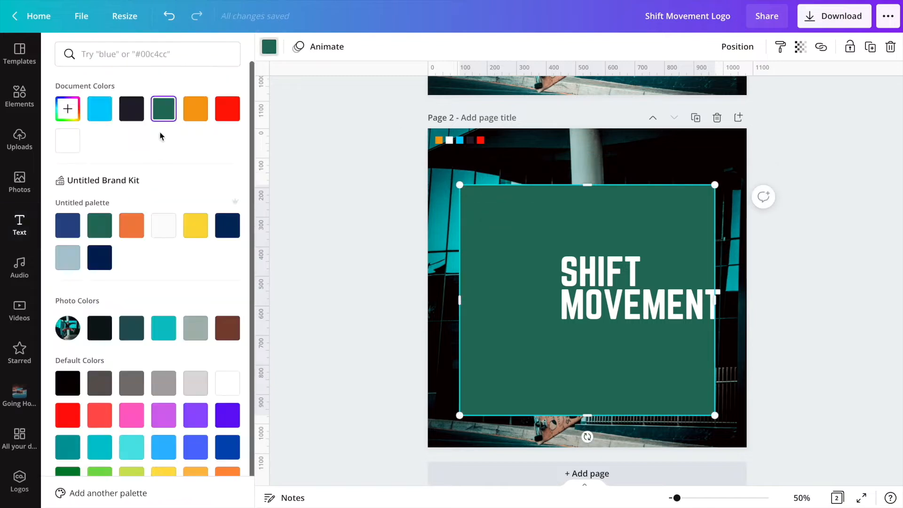
pyautogui.click(67, 140)
pyautogui.click(800, 49)
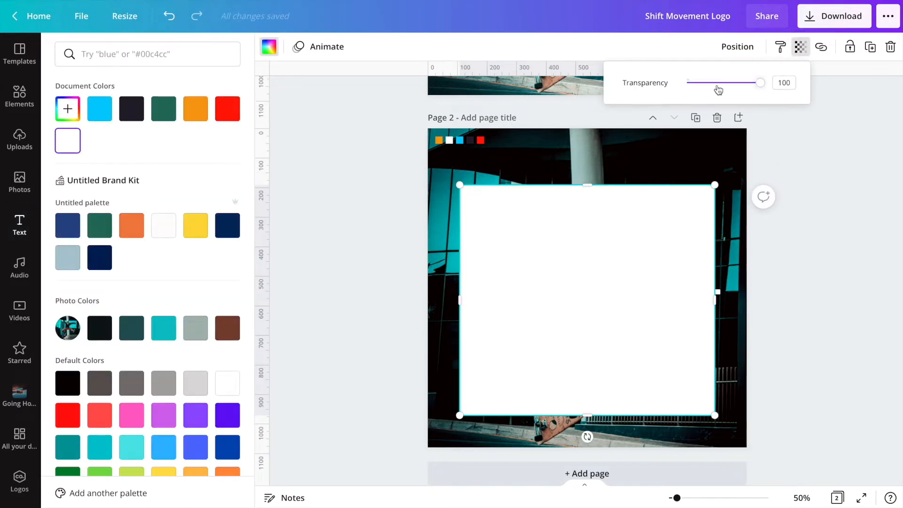
pyautogui.click(712, 83)
# - Resize the rectangle into a band behind the logo and center it on the page
pyautogui.moveTo(587, 185); pyautogui.dragTo(590, 242)
pyautogui.moveTo(597, 415); pyautogui.dragTo(594, 345)
pyautogui.moveTo(459, 289); pyautogui.dragTo(473, 288)
pyautogui.moveTo(714, 292); pyautogui.dragTo(720, 291)
pyautogui.click(738, 47)
pyautogui.click(700, 157)
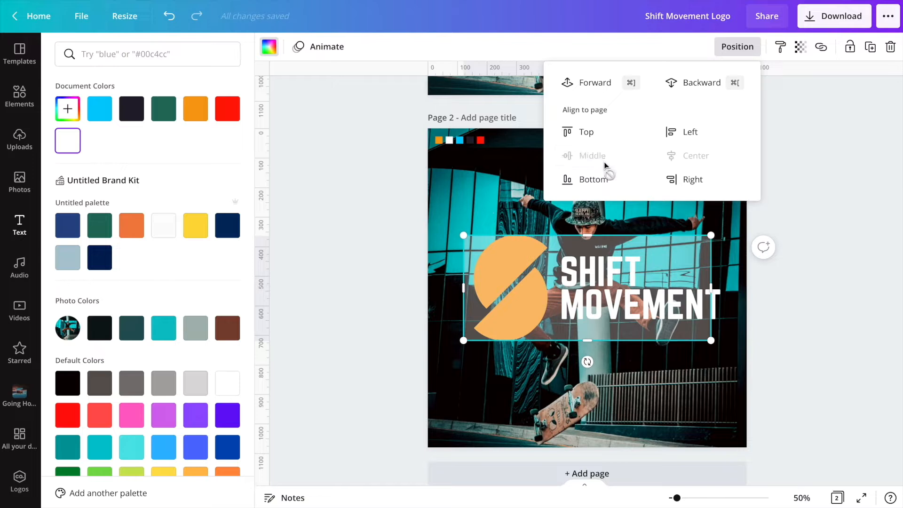
pyautogui.click(619, 410)
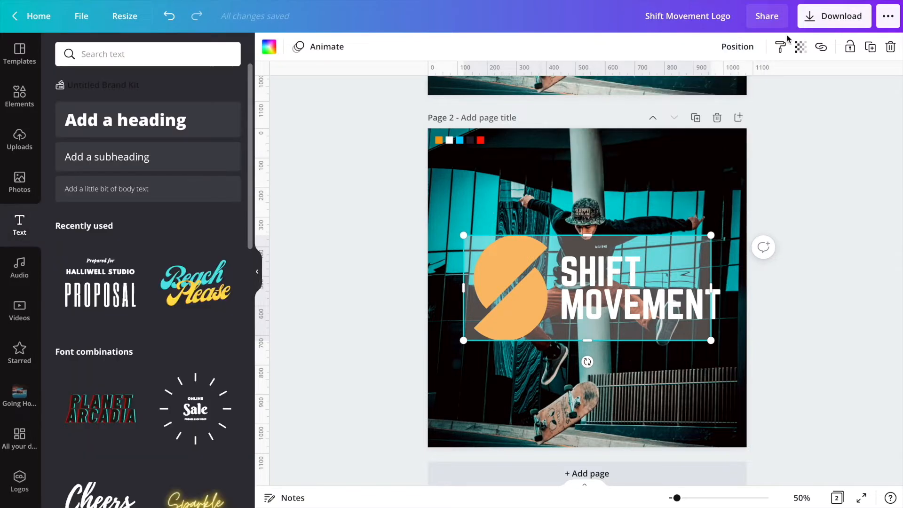
# - Send the white rectangle backward behind the logo
pyautogui.click(738, 47)
pyautogui.click(697, 84)
pyautogui.click(637, 394)
# - Nudge the circle and title slightly left
pyautogui.click(524, 297)
pyautogui.moveTo(524, 297); pyautogui.dragTo(516, 298)
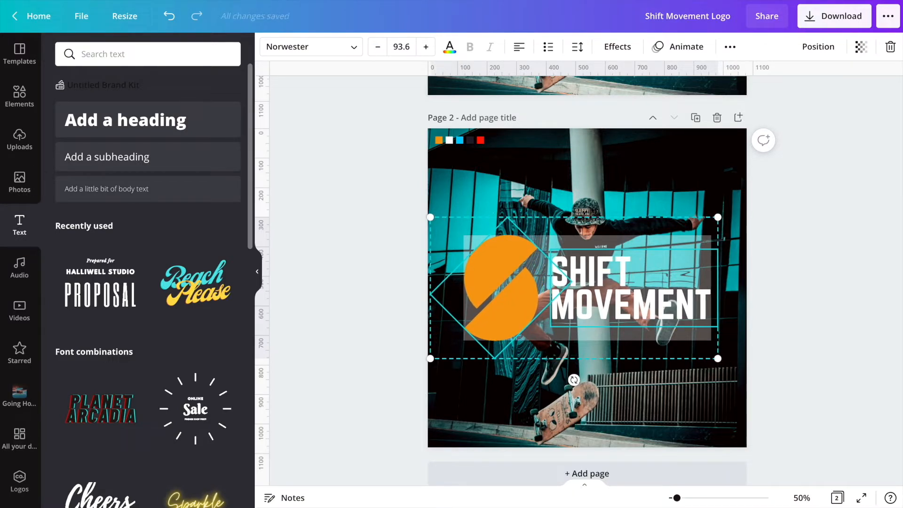
# - Delete the white rectangle
pyautogui.click(636, 232)
pyautogui.click(636, 238)
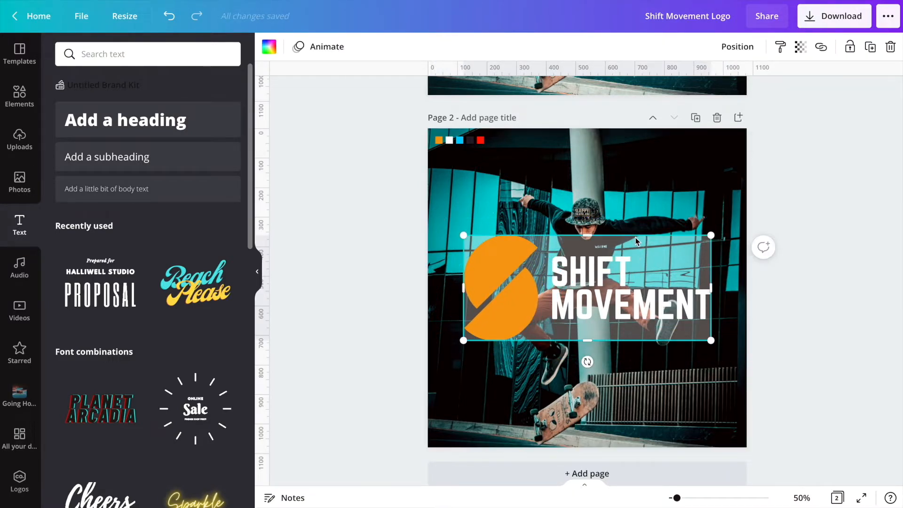
pyautogui.press('Delete')
pyautogui.click(638, 173)
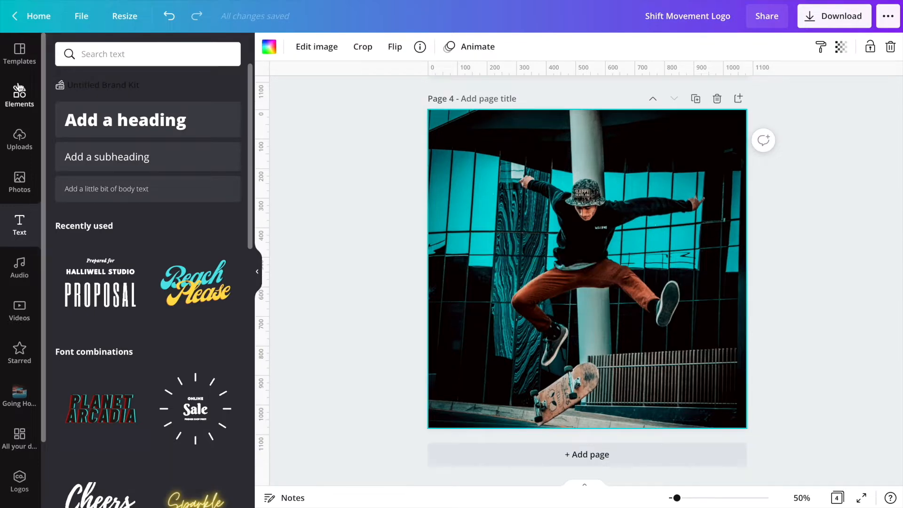
# - On page 4, add a slanted four-sided shape from Lines & Shapes beside the skater and resize it
pyautogui.click(20, 96)
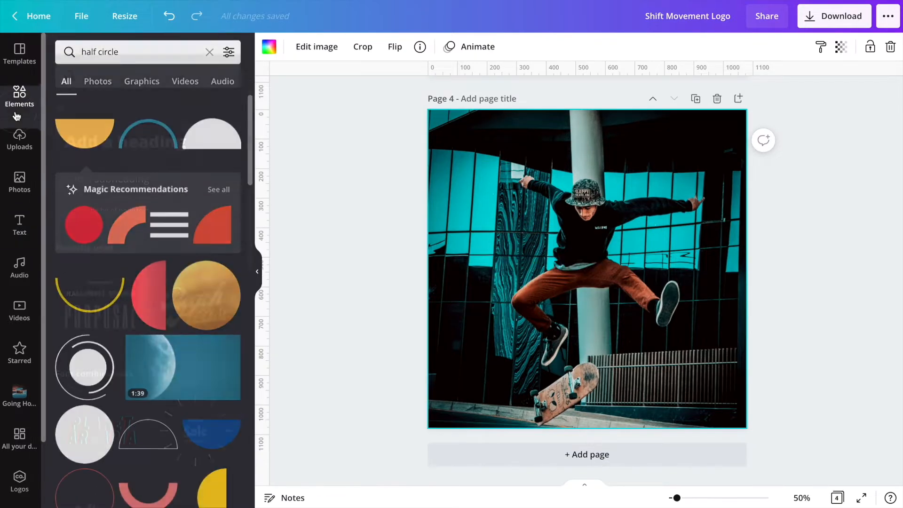
pyautogui.scroll(-4, 137, 251)
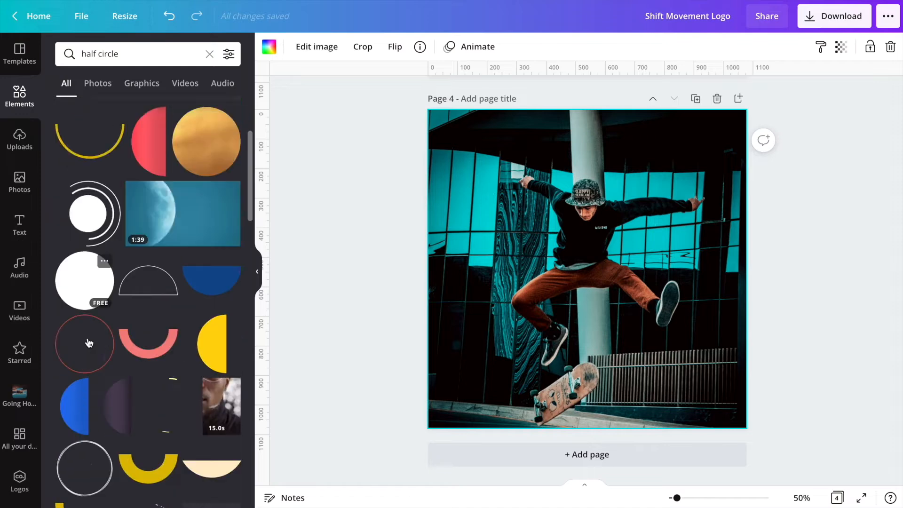
pyautogui.scroll(4, 86, 343)
pyautogui.click(209, 54)
pyautogui.click(218, 204)
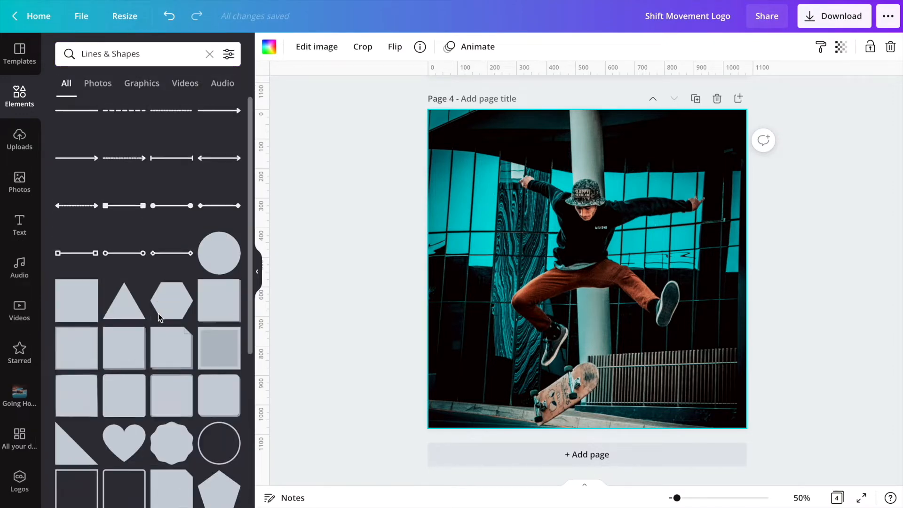
pyautogui.scroll(-6, 158, 313)
pyautogui.scroll(-10, 158, 313)
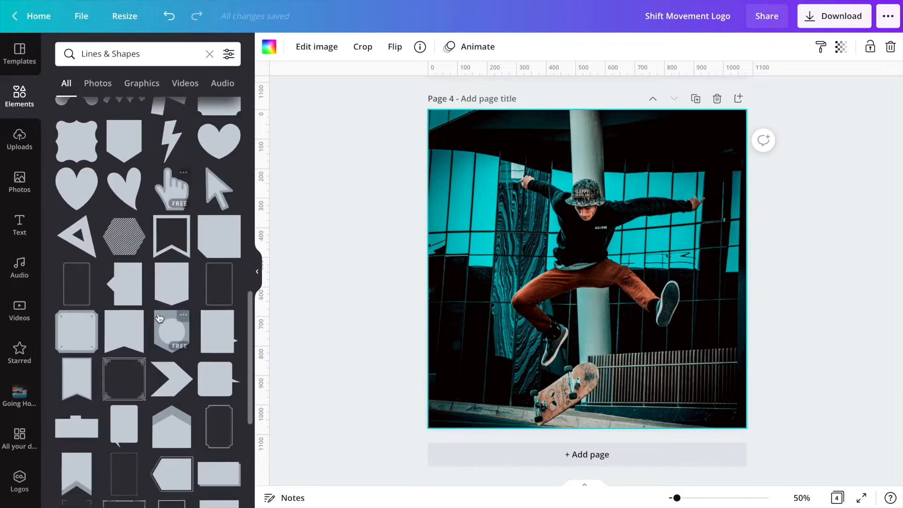
pyautogui.scroll(-5, 158, 318)
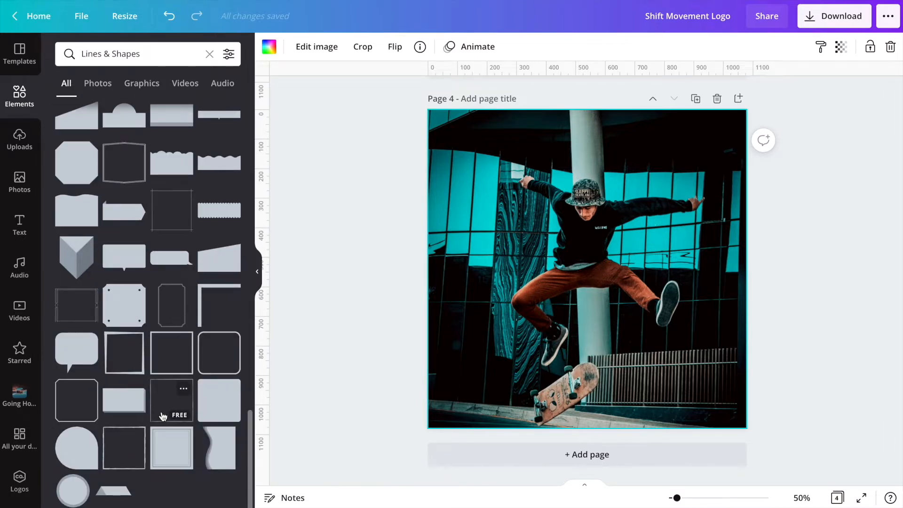
pyautogui.scroll(3, 163, 417)
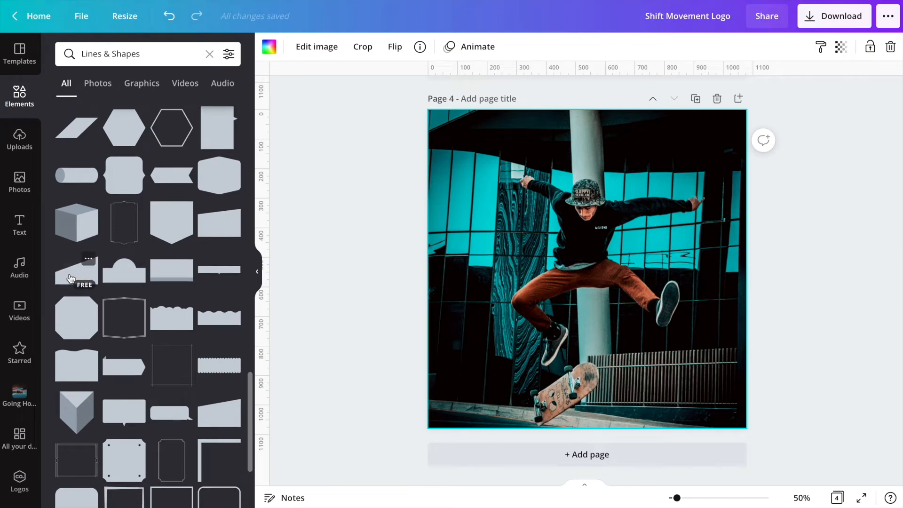
pyautogui.moveTo(488, 294); pyautogui.dragTo(586, 295)
pyautogui.moveTo(500, 213); pyautogui.dragTo(561, 252)
pyautogui.moveTo(620, 348); pyautogui.dragTo(700, 283)
# - Fill the slanted shape white and reposition and resize it right of the skater
pyautogui.click(269, 46)
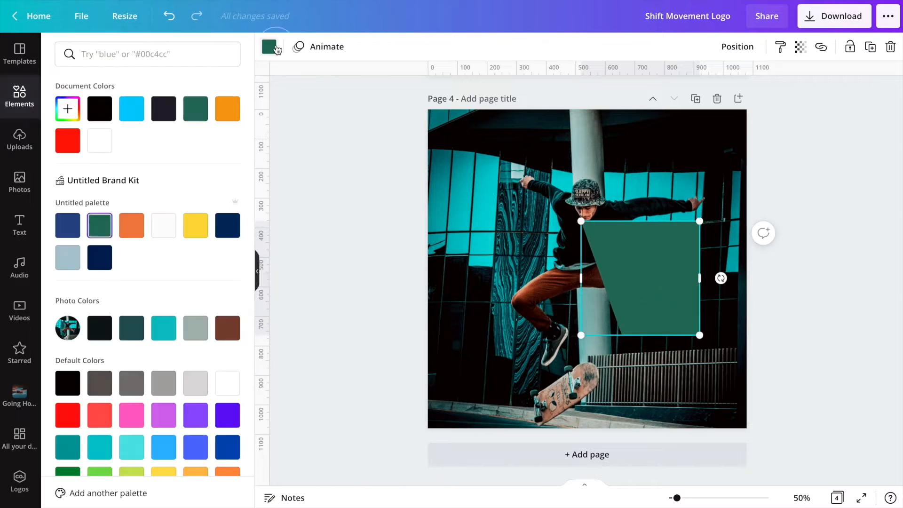
pyautogui.click(99, 140)
pyautogui.click(527, 207)
pyautogui.moveTo(630, 281); pyautogui.dragTo(549, 277)
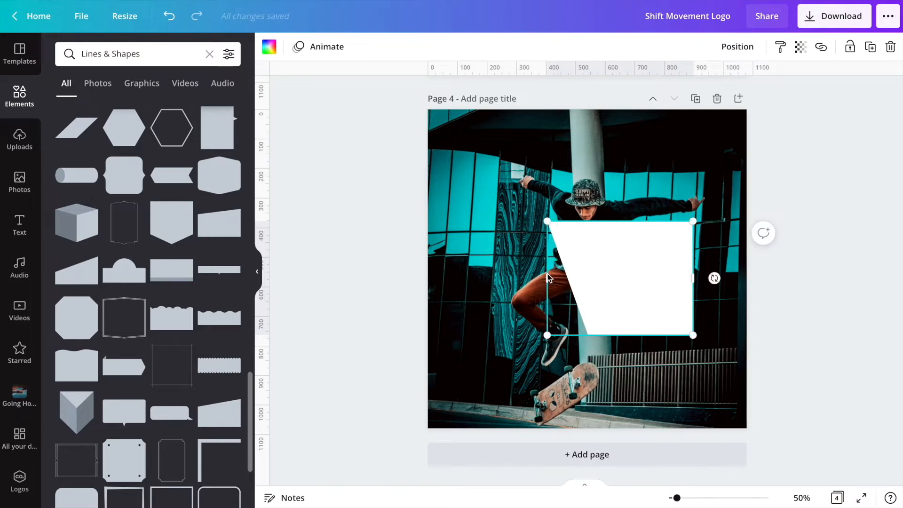
pyautogui.moveTo(620, 282); pyautogui.dragTo(629, 283)
pyautogui.moveTo(558, 279); pyautogui.dragTo(579, 285)
pyautogui.moveTo(700, 330); pyautogui.dragTo(687, 322)
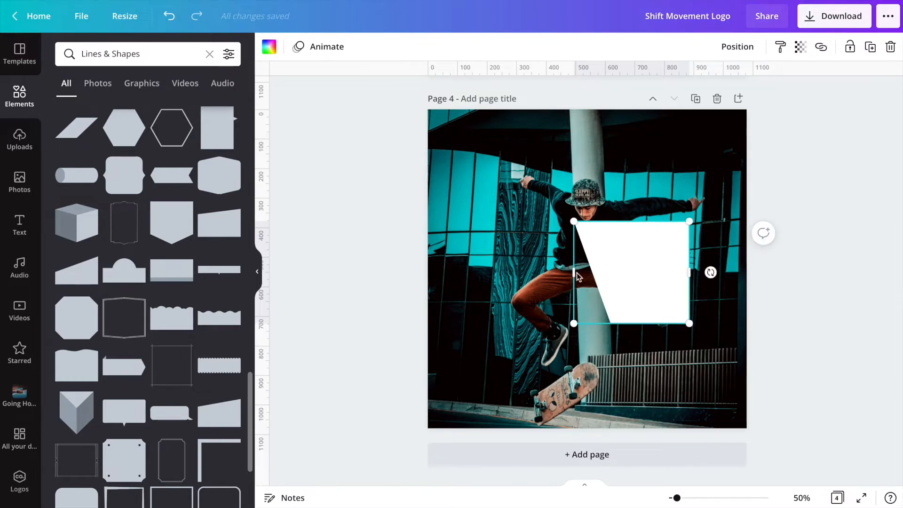
# - Reposition the slanted white shape slightly to the left beside the skater
pyautogui.moveTo(575, 274); pyautogui.dragTo(617, 273)
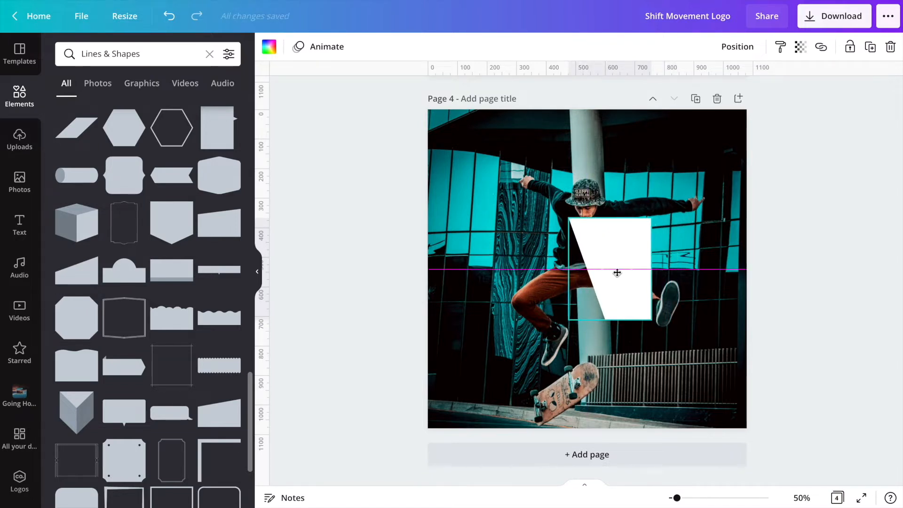
pyautogui.moveTo(617, 273); pyautogui.dragTo(531, 265)
pyautogui.moveTo(596, 256); pyautogui.dragTo(632, 256)
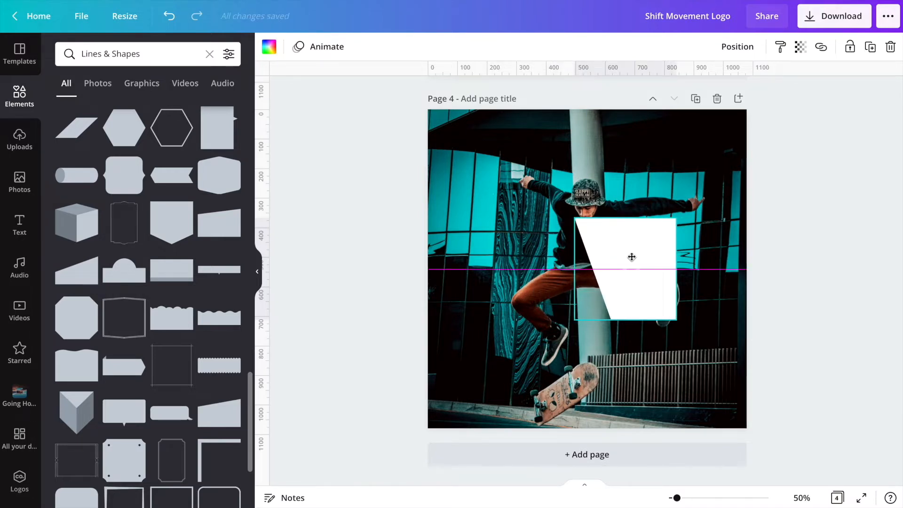
pyautogui.click(623, 390)
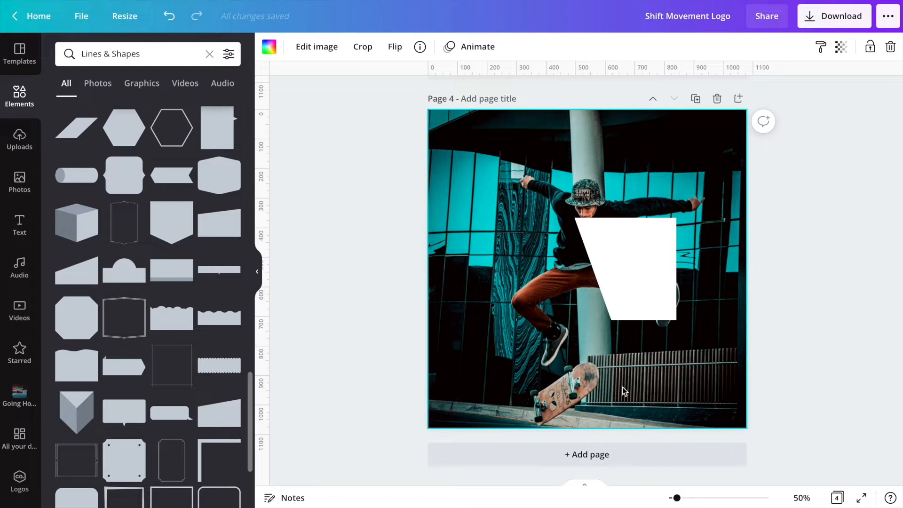
# - Duplicate the slanted shape and place the copy to its left, nudging it left and slightly down
pyautogui.click(611, 293)
pyautogui.hotkey('ctrl', 'd')
pyautogui.moveTo(611, 292); pyautogui.dragTo(515, 285)
pyautogui.moveTo(614, 268); pyautogui.dragTo(559, 256)
pyautogui.press('Left')
pyautogui.press('Left')
pyautogui.press('Left')
pyautogui.press('Left')
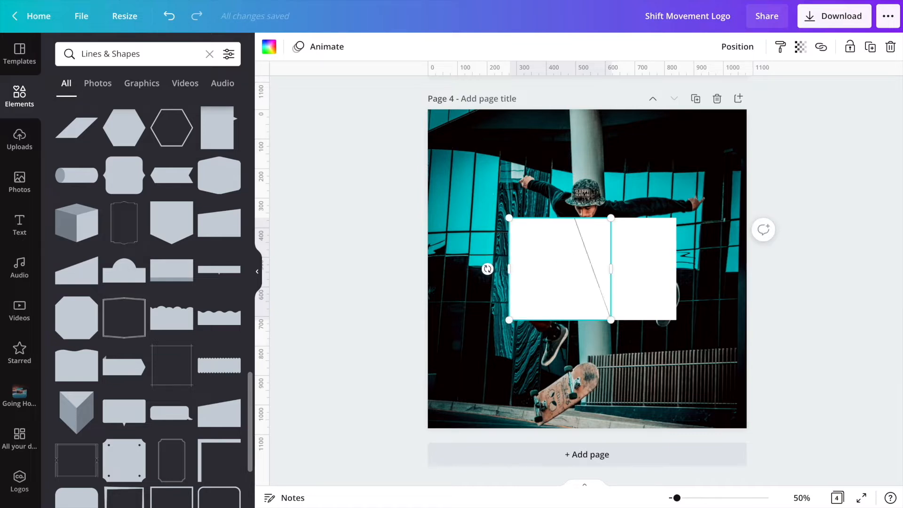
pyautogui.press('Left')
pyautogui.press('Left')
pyautogui.press('Left')
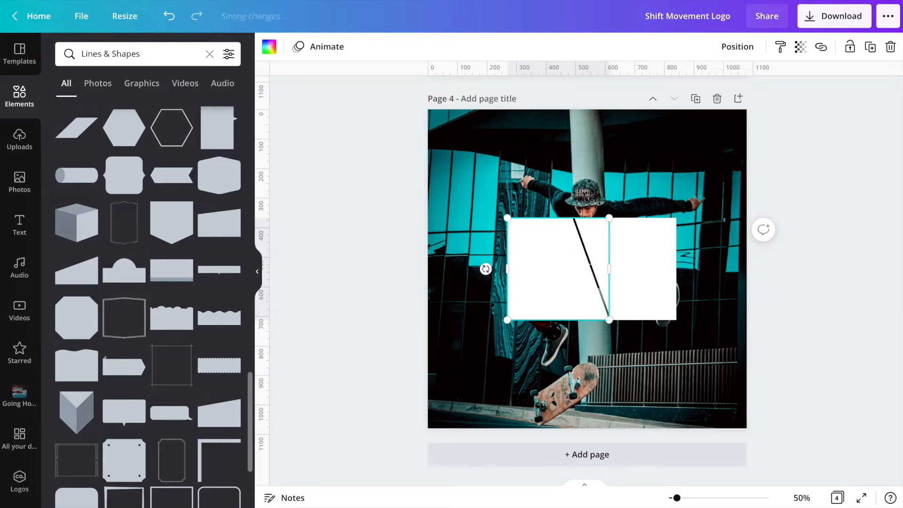
pyautogui.press('Left')
pyautogui.press('Left')
pyautogui.press('Left')
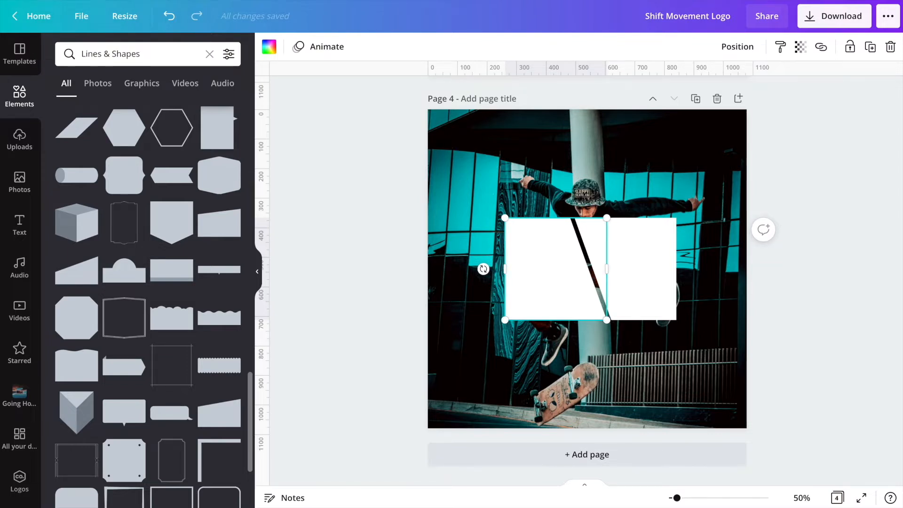
pyautogui.press('Down')
pyautogui.press('Down')
pyautogui.press('Down')
pyautogui.press('Down')
pyautogui.press('Down')
pyautogui.press('Down')
pyautogui.press('Down')
pyautogui.press('Down')
pyautogui.press('Down')
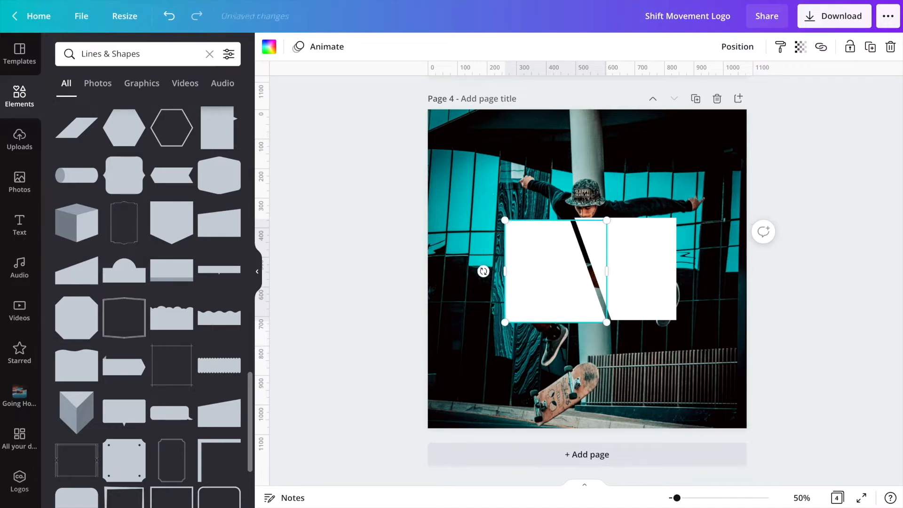
pyautogui.press('Down')
pyautogui.press('Down')
pyautogui.press('Down')
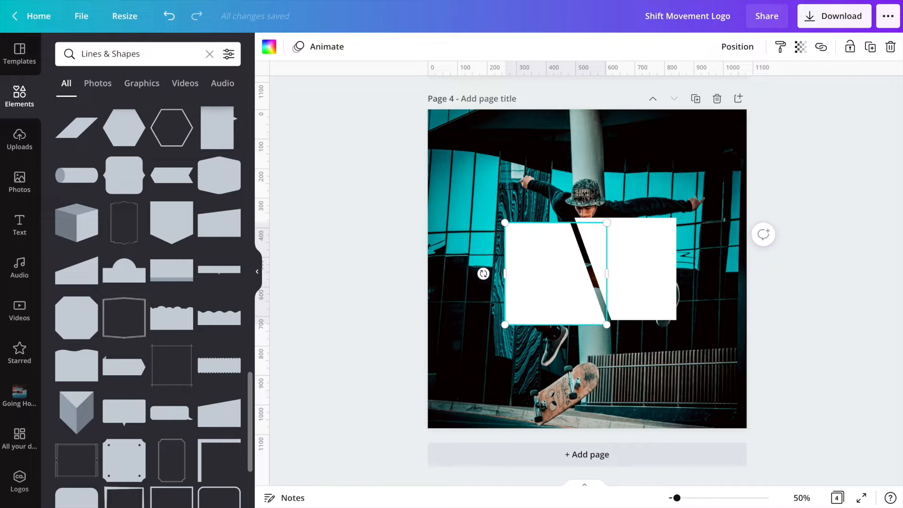
pyautogui.press('Down')
pyautogui.press('Down')
pyautogui.press('Down')
pyautogui.press('Down')
pyautogui.press('Down')
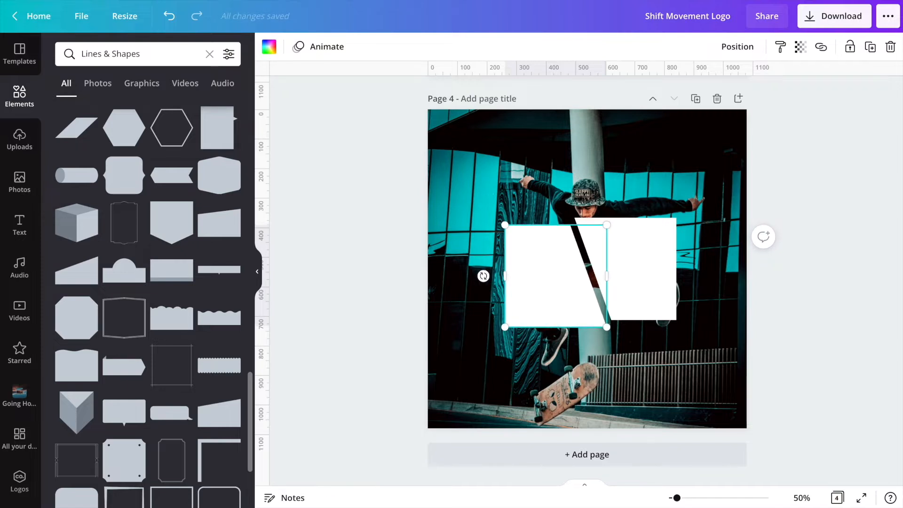
pyautogui.press('Down')
pyautogui.press('Down')
pyautogui.press('Down')
pyautogui.press('Down')
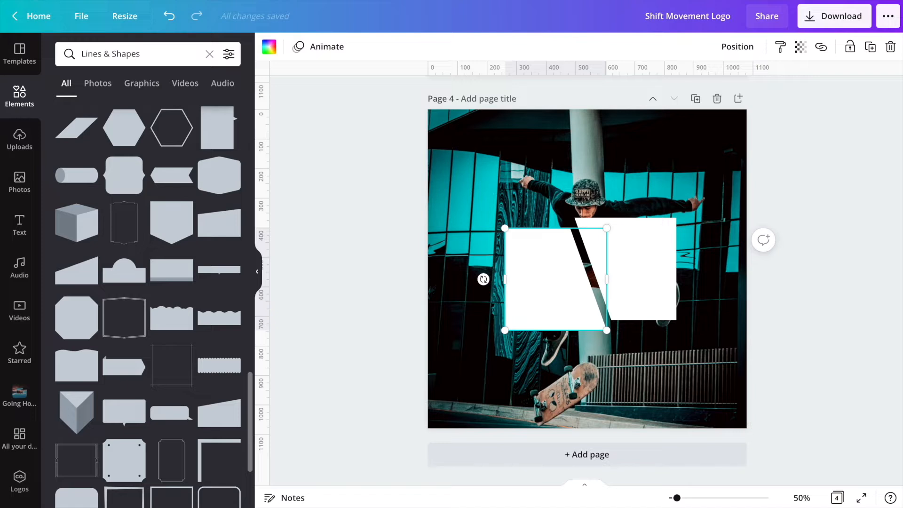
# - Select both white shapes together and shift them slightly up and left
pyautogui.click(479, 342)
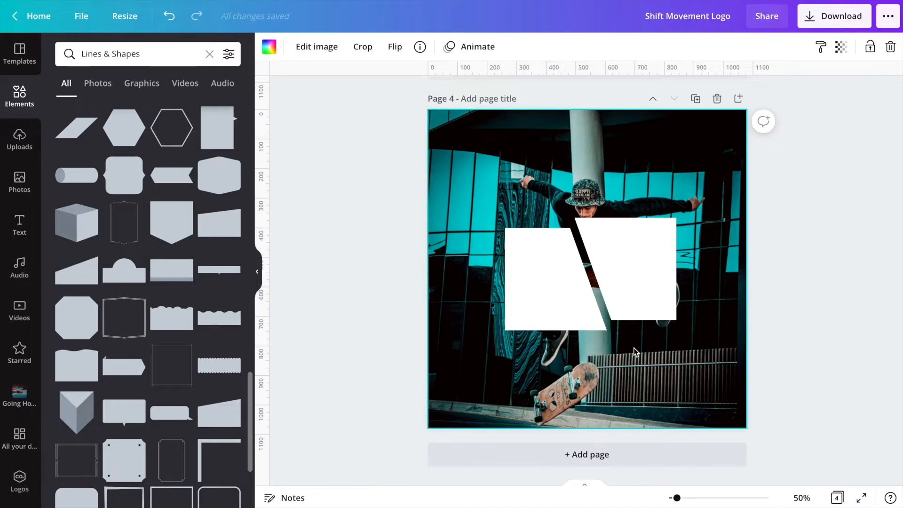
pyautogui.click(665, 289)
pyautogui.click(509, 282)
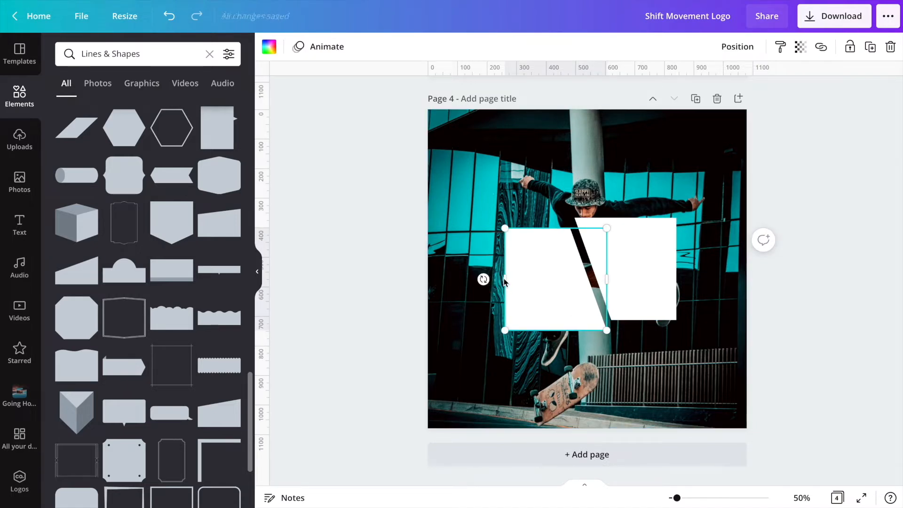
pyautogui.click(557, 379)
pyautogui.moveTo(703, 247); pyautogui.dragTo(516, 338)
pyautogui.moveTo(608, 301)
pyautogui.mouseDown()
pyautogui.moveTo(598, 300)
pyautogui.moveTo(597, 316)
pyautogui.moveTo(604, 296)
pyautogui.mouseUp()
pyautogui.click(591, 372)
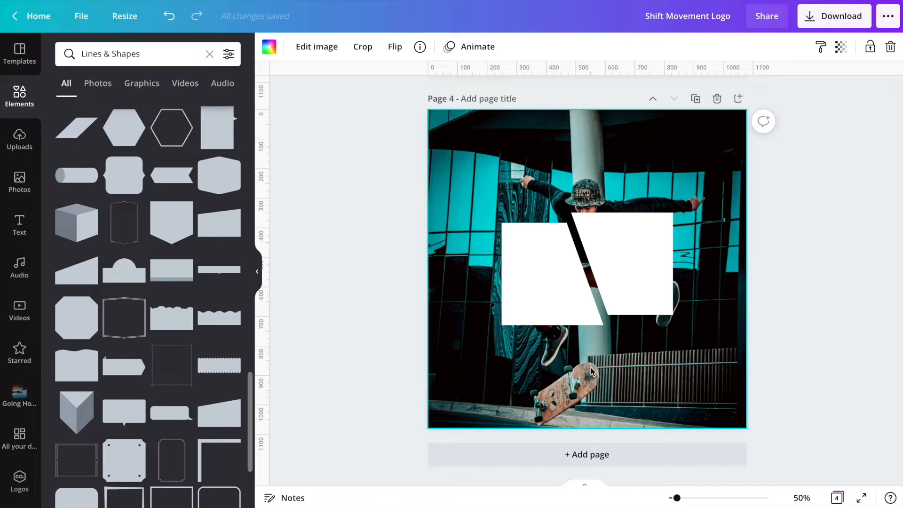
# - Add a heading, move it above the white shapes and enter the text SF
pyautogui.click(19, 225)
pyautogui.click(130, 120)
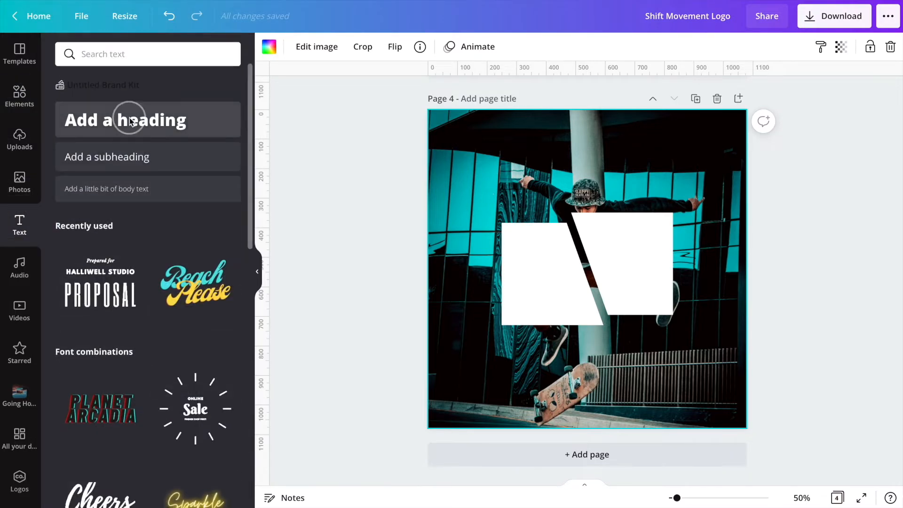
pyautogui.moveTo(598, 308); pyautogui.dragTo(598, 204)
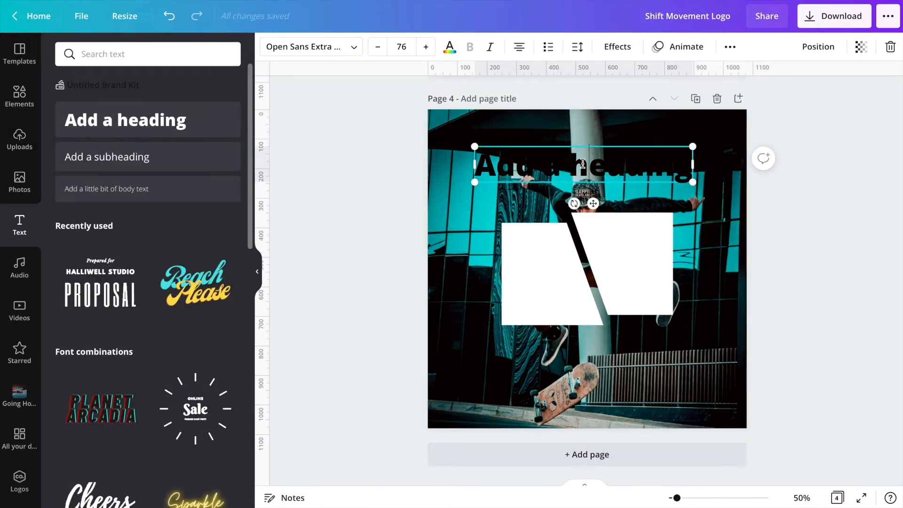
pyautogui.write('SF')
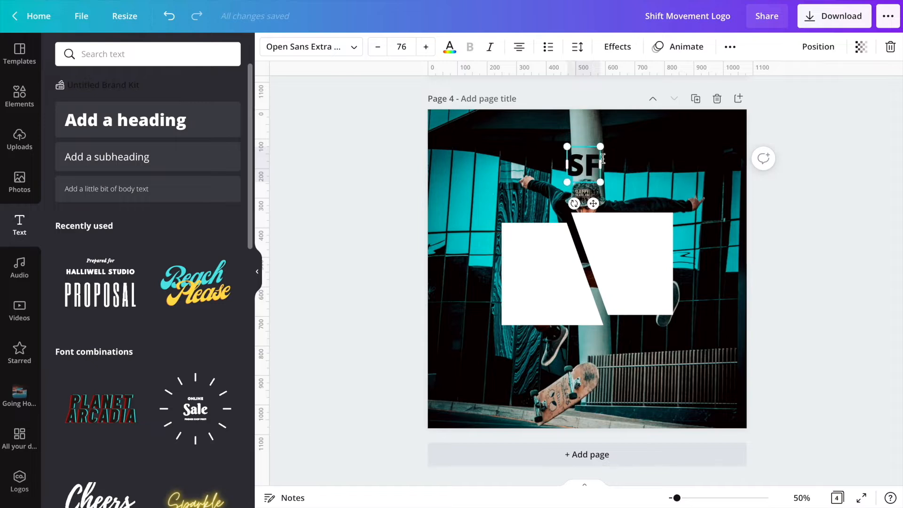
# - Color the SF text white, set its font to Norwester and enlarge it slightly
pyautogui.click(447, 162)
pyautogui.click(584, 165)
pyautogui.click(450, 47)
pyautogui.click(68, 141)
pyautogui.click(311, 47)
pyautogui.write('no')
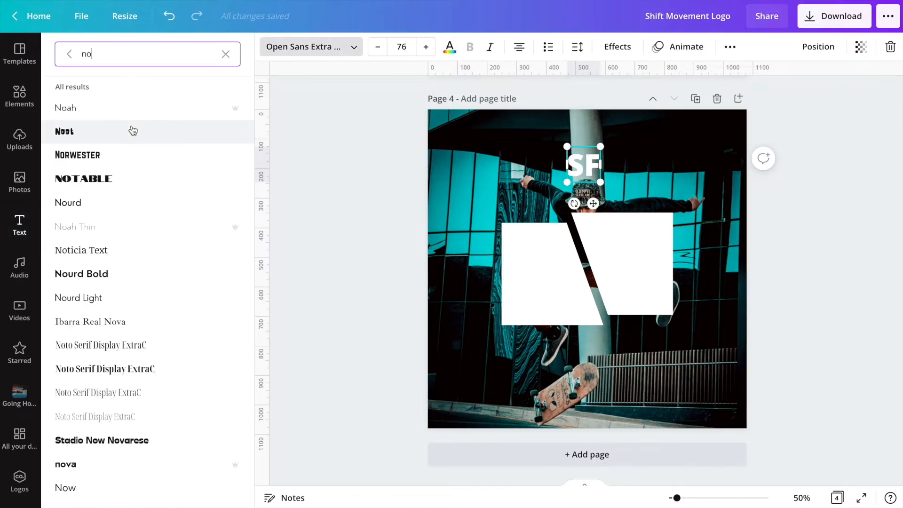
pyautogui.click(109, 156)
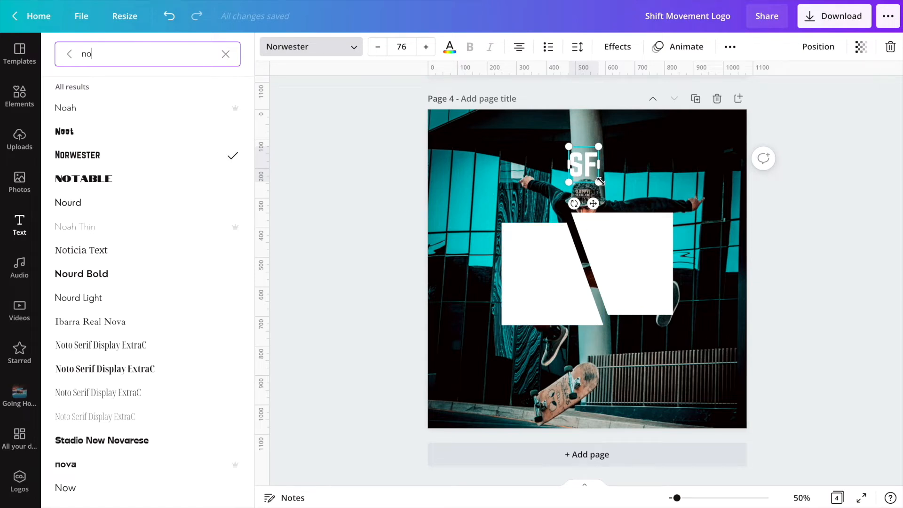
pyautogui.moveTo(600, 182); pyautogui.dragTo(632, 196)
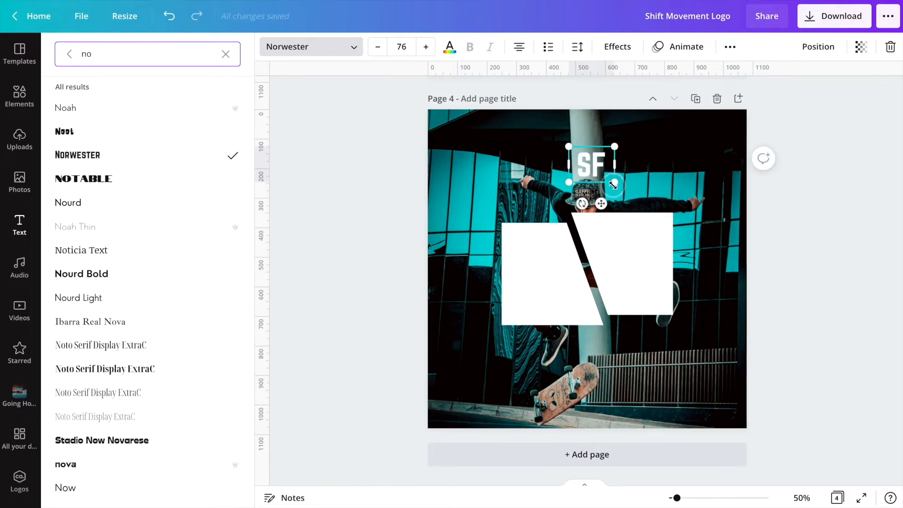
# - Set the SF text size to 145 and move it onto the left white shape
pyautogui.click(404, 47)
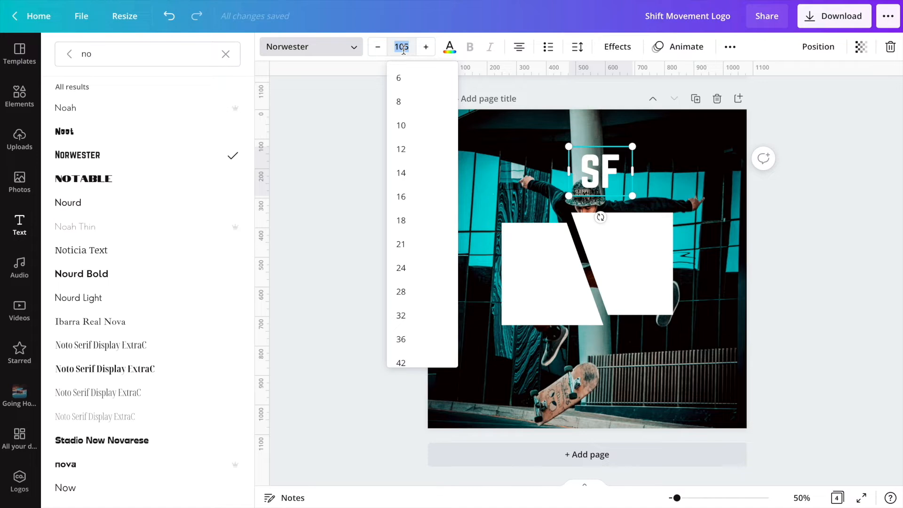
pyautogui.write('145')
pyautogui.press('Return')
pyautogui.moveTo(606, 191); pyautogui.dragTo(548, 279)
# - Color the SF text black and adjust its position within the left shape
pyautogui.click(449, 47)
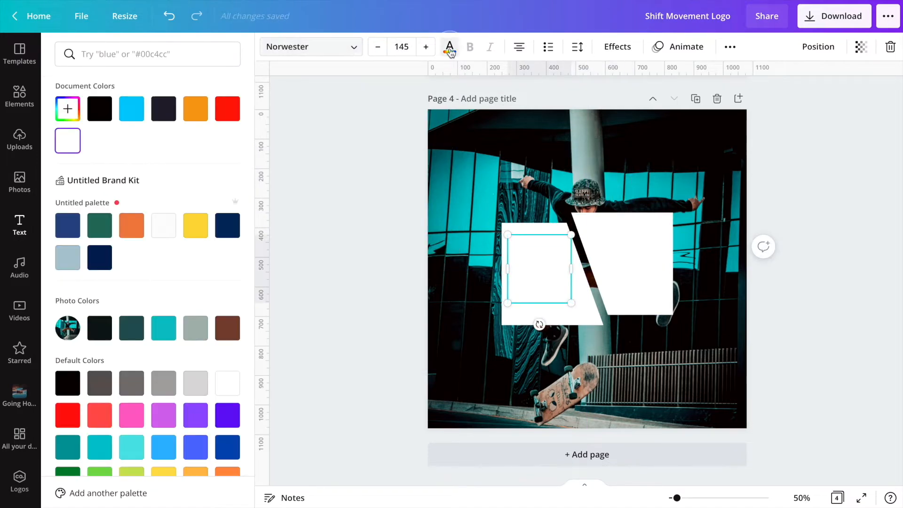
pyautogui.click(100, 109)
pyautogui.click(550, 267)
pyautogui.moveTo(550, 266); pyautogui.dragTo(562, 272)
pyautogui.click(456, 273)
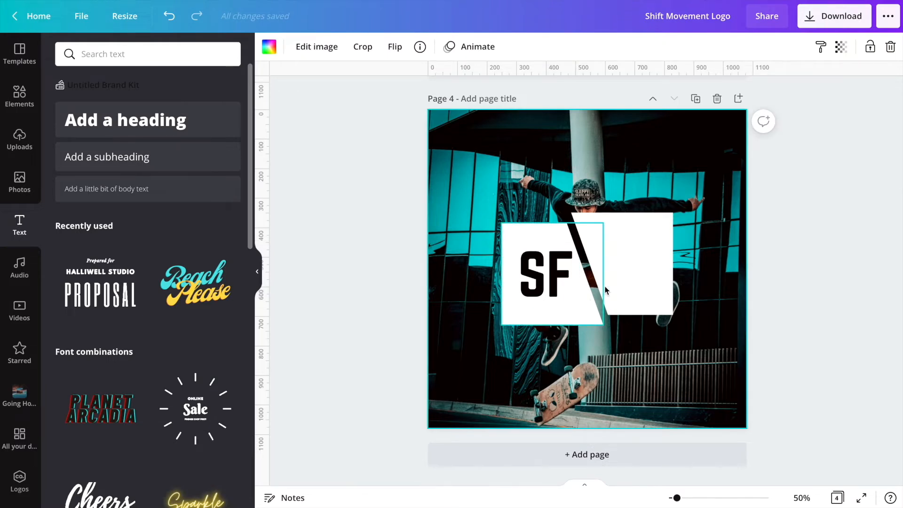
# - Stretch the right white shape, duplicate it and send the copy backward to widen the left shape
pyautogui.click(668, 264)
pyautogui.moveTo(675, 266); pyautogui.dragTo(683, 267)
pyautogui.moveTo(683, 267); pyautogui.dragTo(683, 265)
pyautogui.hotkey('ctrl', 'd')
pyautogui.moveTo(637, 290); pyautogui.dragTo(549, 403)
pyautogui.moveTo(612, 365); pyautogui.dragTo(541, 282)
pyautogui.click(738, 46)
pyautogui.click(702, 105)
pyautogui.click(460, 260)
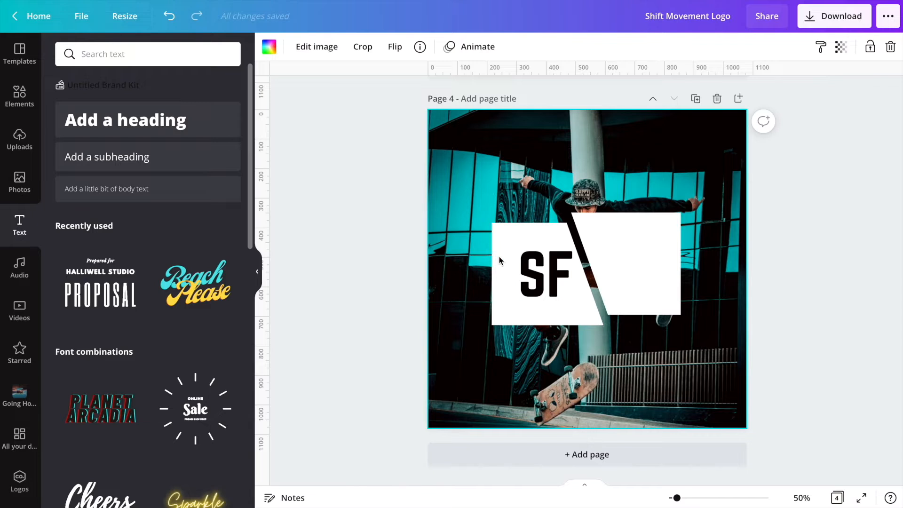
# - Nudge the left white shape slightly right
pyautogui.click(543, 232)
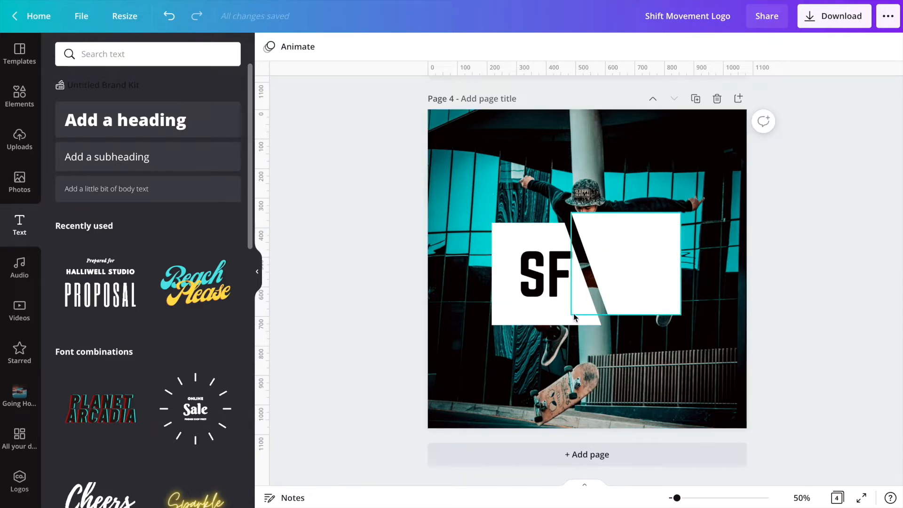
pyautogui.click(501, 325)
pyautogui.press('Right')
pyautogui.press('Right')
pyautogui.press('Right')
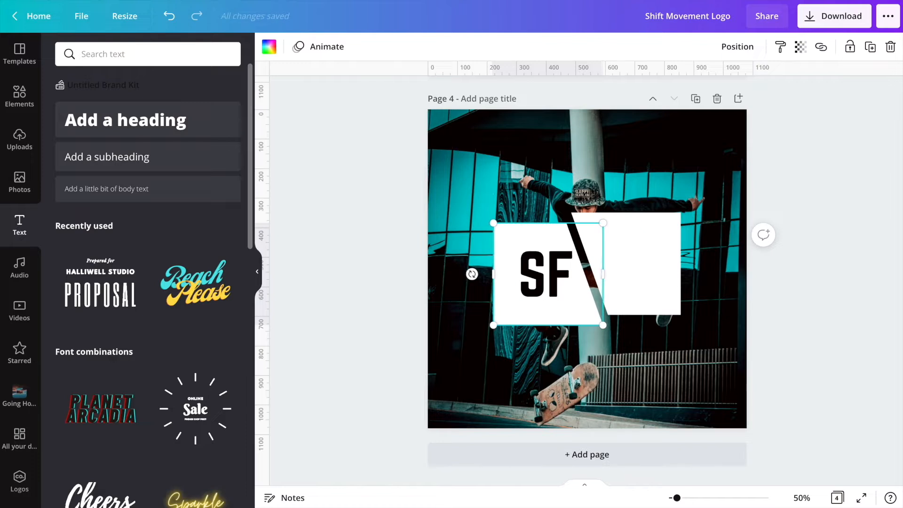
pyautogui.moveTo(544, 284); pyautogui.dragTo(541, 284)
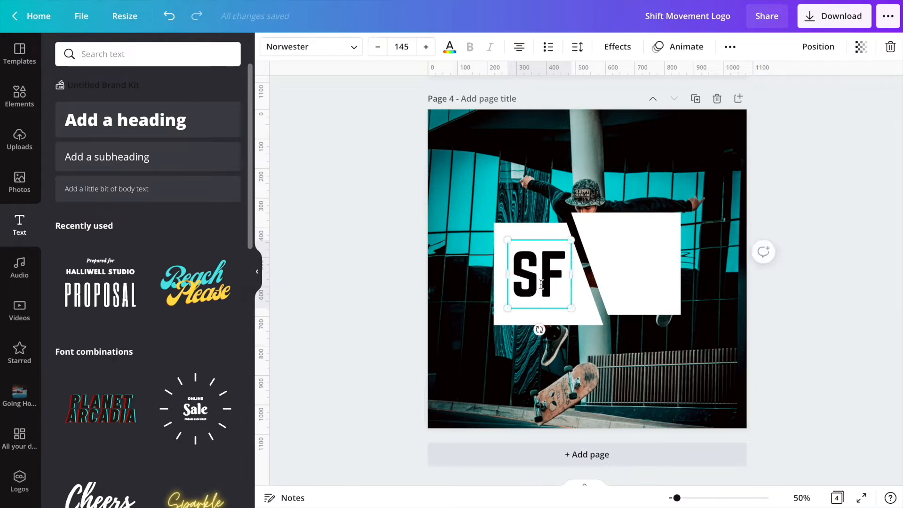
# - Duplicate the SF text onto the right white shape and change the copy to FT
pyautogui.click(458, 323)
pyautogui.click(540, 286)
pyautogui.hotkey('ctrl', 'd')
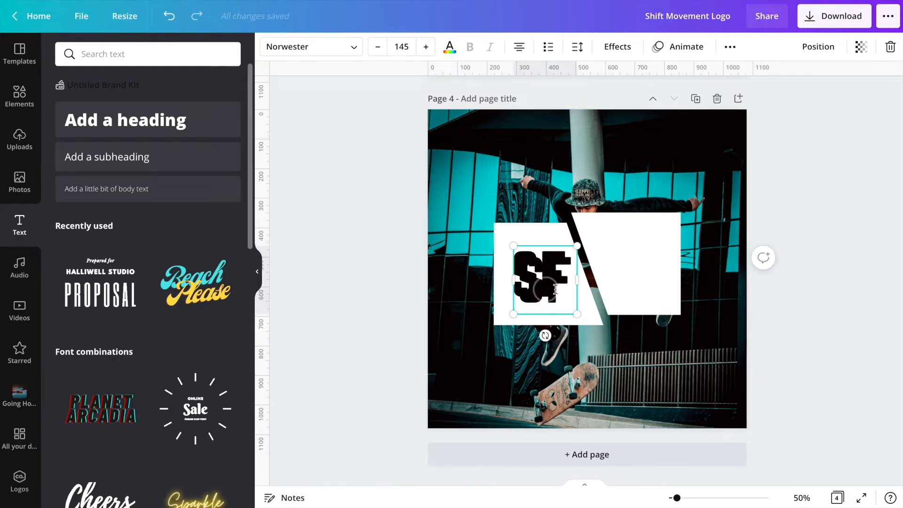
pyautogui.moveTo(539, 289); pyautogui.dragTo(633, 267)
pyautogui.doubleClick(634, 267)
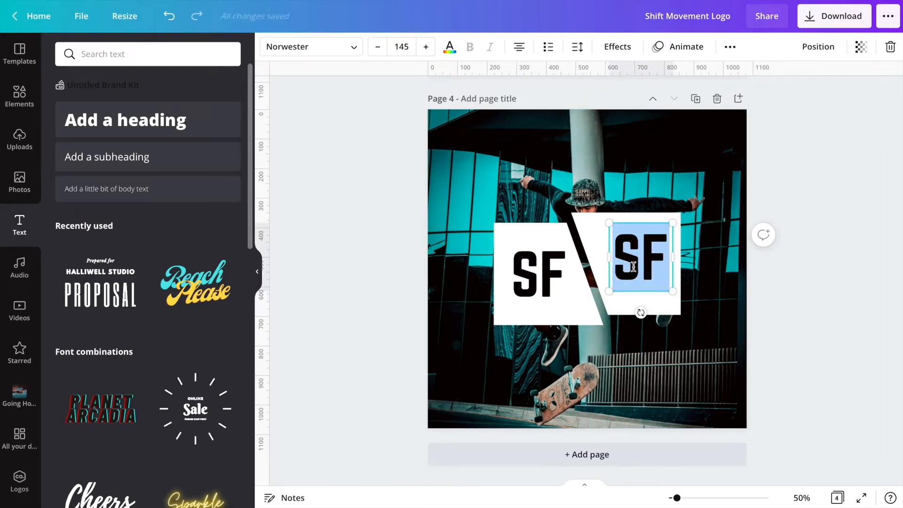
pyautogui.write('FT')
# - Change the left text from SF to SH
pyautogui.doubleClick(558, 296)
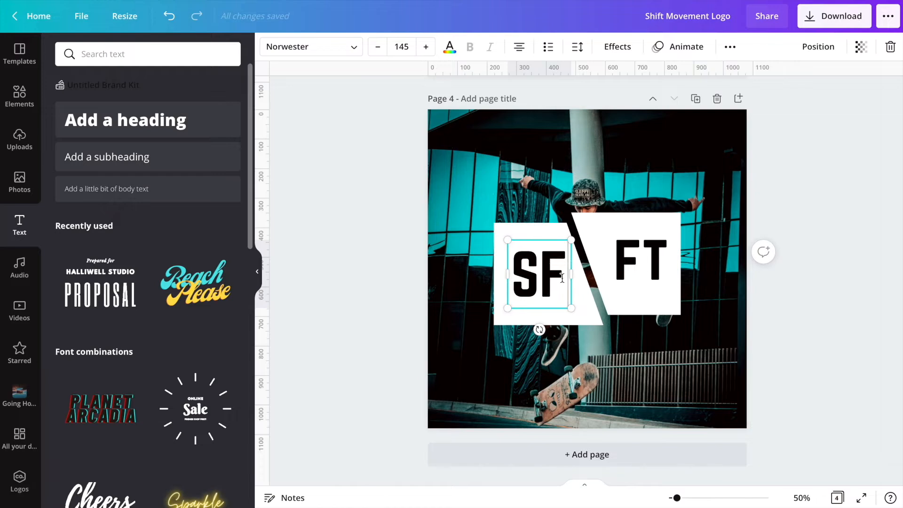
pyautogui.write('SH')
pyautogui.click(532, 160)
# - Toggle the uppercase letter case option on the SH and FT text boxes
pyautogui.click(539, 275)
pyautogui.click(728, 47)
pyautogui.click(630, 78)
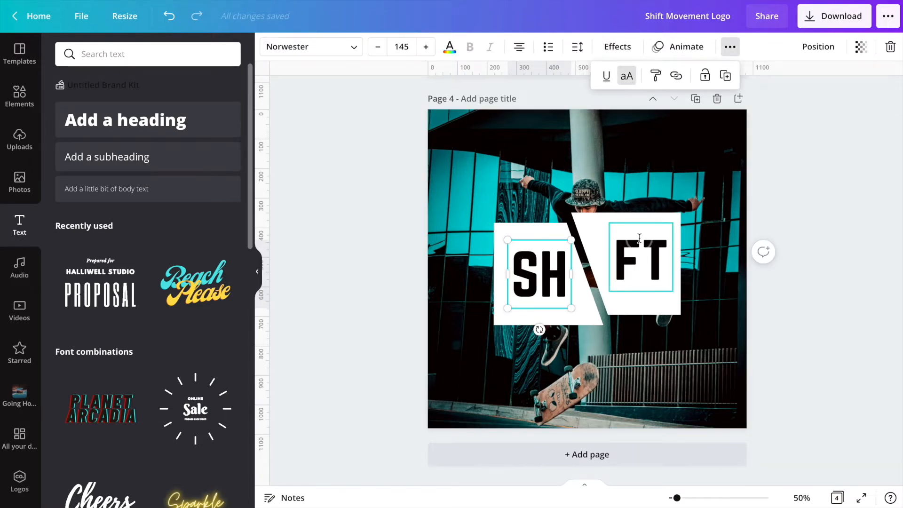
pyautogui.click(641, 245)
pyautogui.click(730, 48)
pyautogui.click(628, 78)
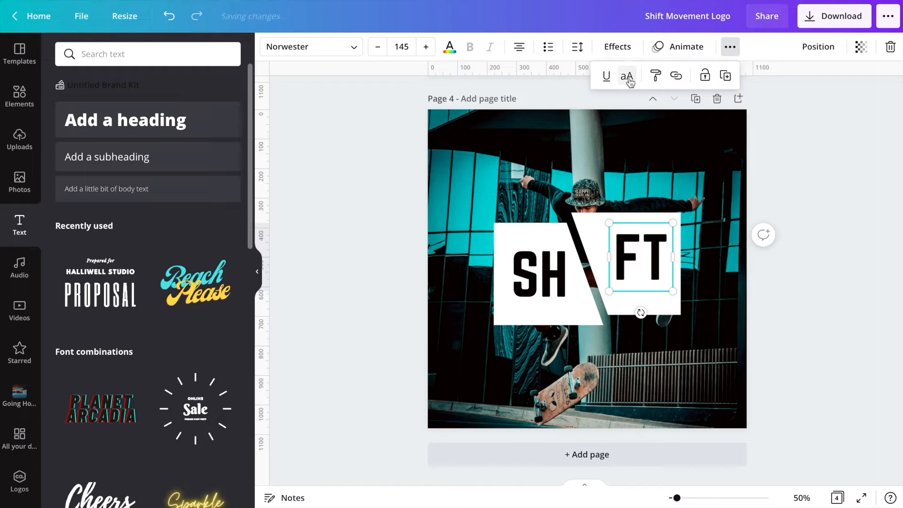
# - Reposition the SH and FT text slightly within their white shapes
pyautogui.click(605, 181)
pyautogui.click(550, 282)
pyautogui.moveTo(551, 283); pyautogui.dragTo(553, 288)
pyautogui.moveTo(634, 258); pyautogui.dragTo(632, 272)
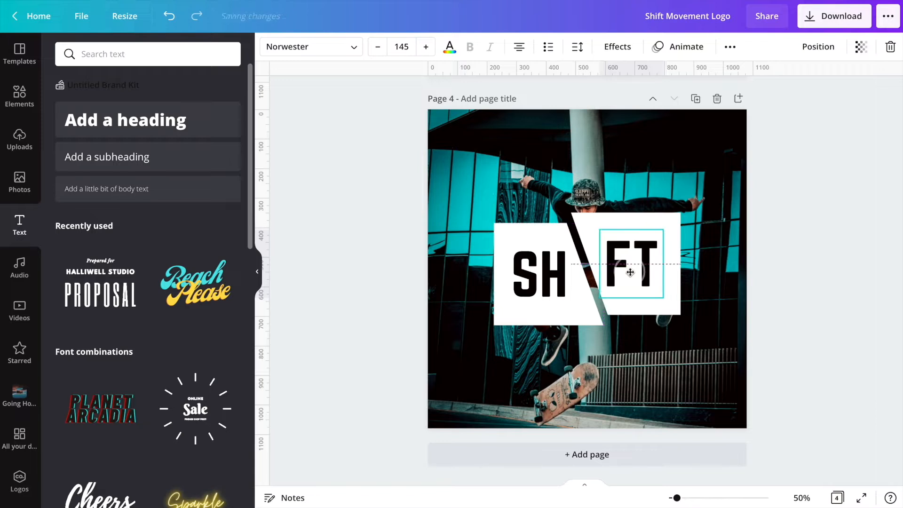
pyautogui.click(724, 278)
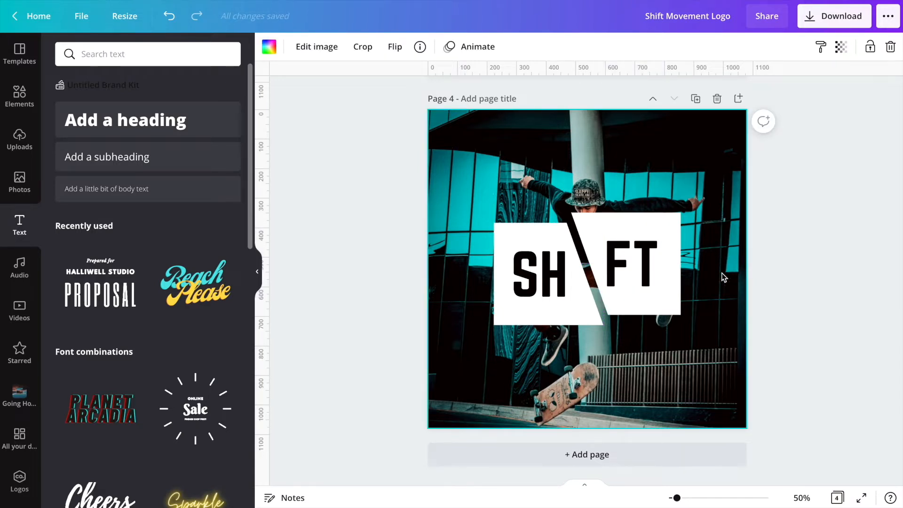
pyautogui.click(546, 278)
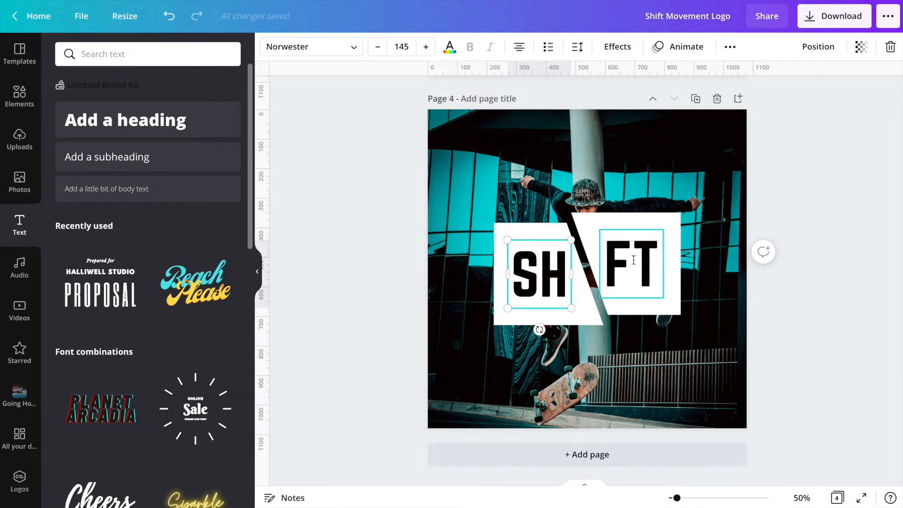
pyautogui.click(592, 318)
pyautogui.click(554, 274)
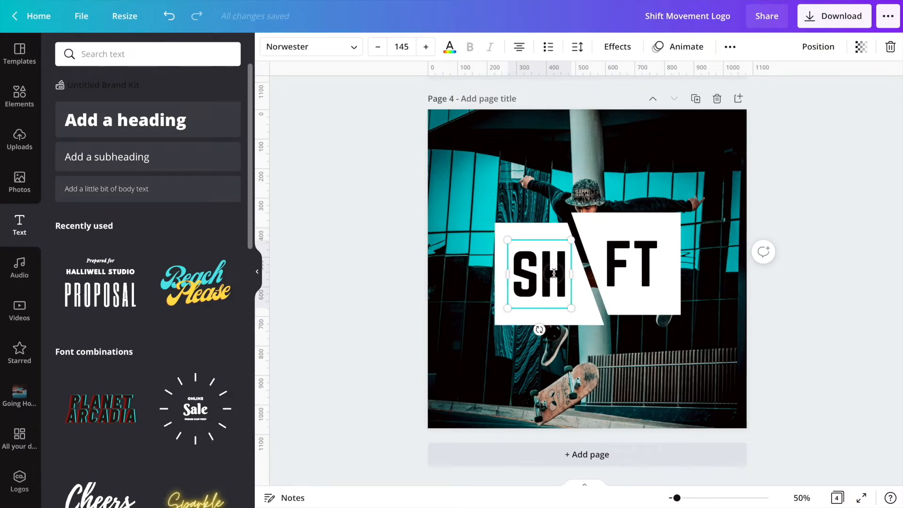
# - Apply the Hollow text effect with thickness 100 to both the SH and FT texts
pyautogui.moveTo(555, 274); pyautogui.dragTo(552, 271)
pyautogui.hotkey('ctrl', 'd')
pyautogui.click(731, 46)
pyautogui.click(620, 78)
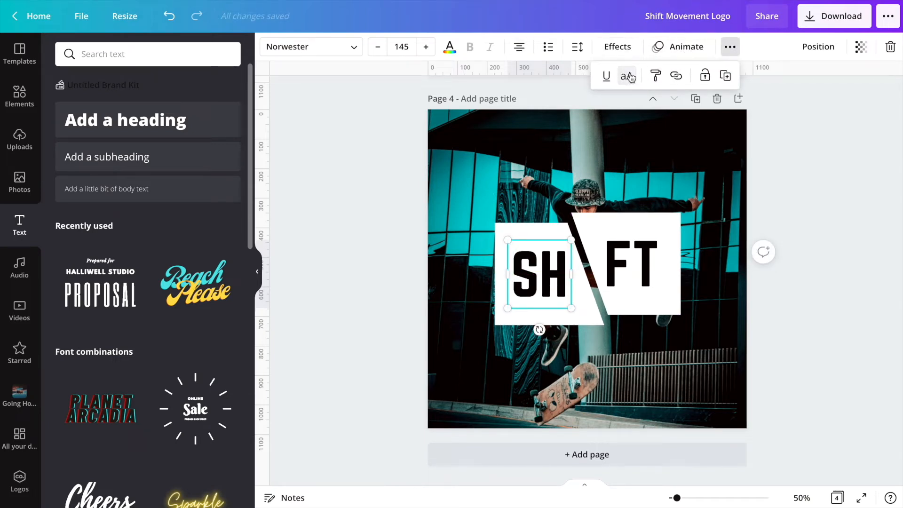
pyautogui.click(626, 47)
pyautogui.click(86, 212)
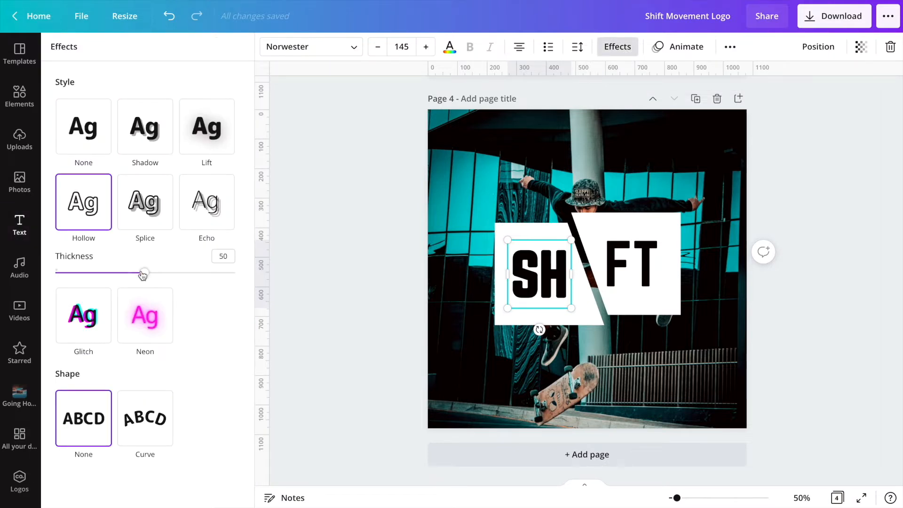
pyautogui.moveTo(143, 274); pyautogui.dragTo(270, 273)
pyautogui.click(650, 266)
pyautogui.moveTo(649, 265); pyautogui.dragTo(644, 262)
pyautogui.click(106, 221)
pyautogui.moveTo(150, 273); pyautogui.dragTo(306, 282)
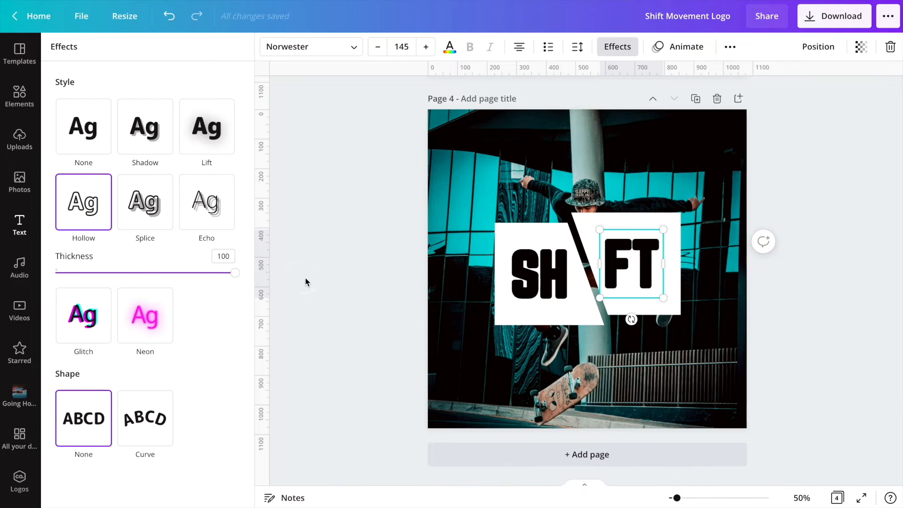
# - Recolor the right shape black and the FT text white on the plain-background page
pyautogui.click(474, 322)
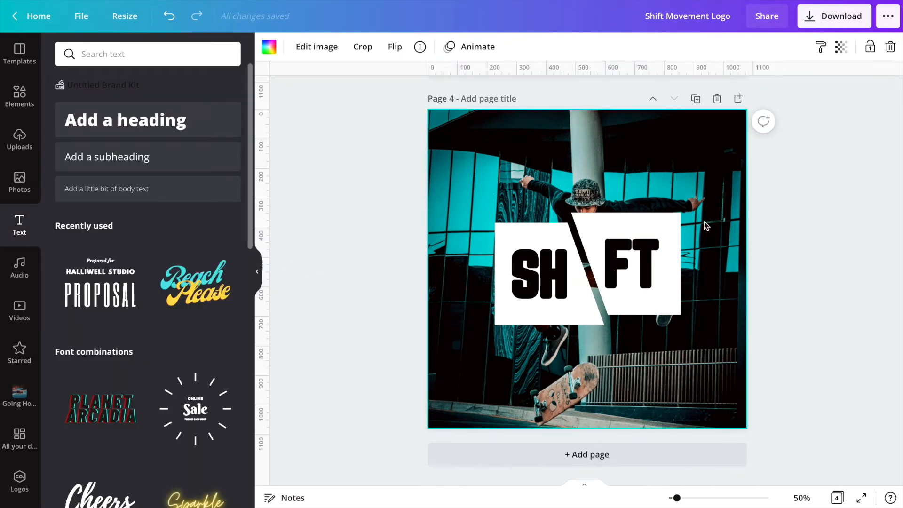
pyautogui.moveTo(464, 362); pyautogui.dragTo(600, 298)
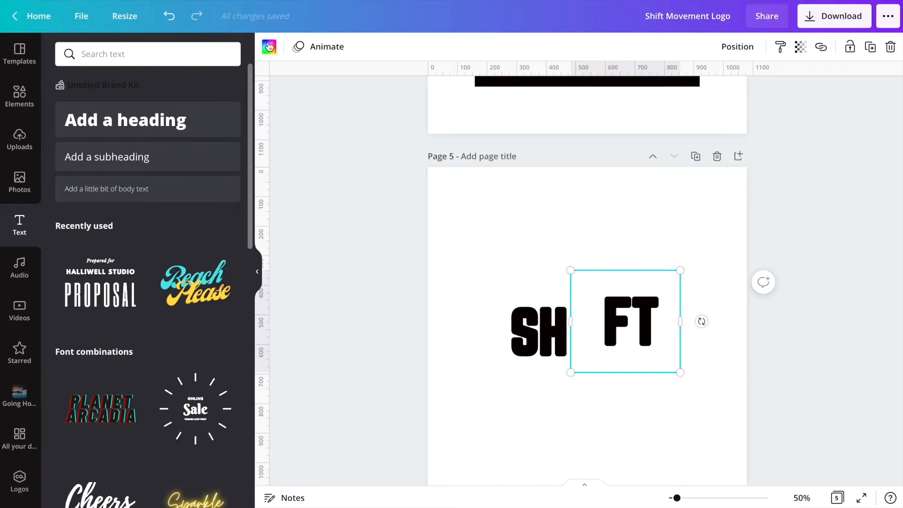
pyautogui.click(270, 46)
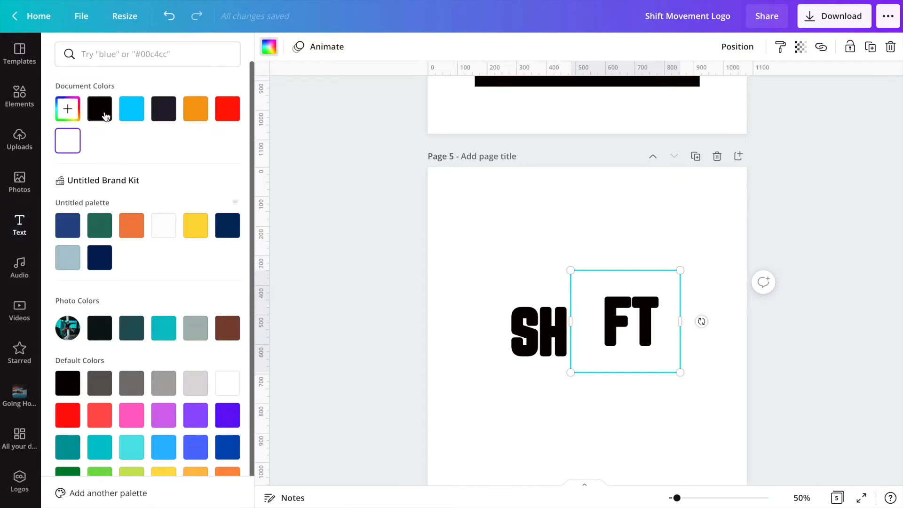
pyautogui.click(99, 107)
pyautogui.click(631, 323)
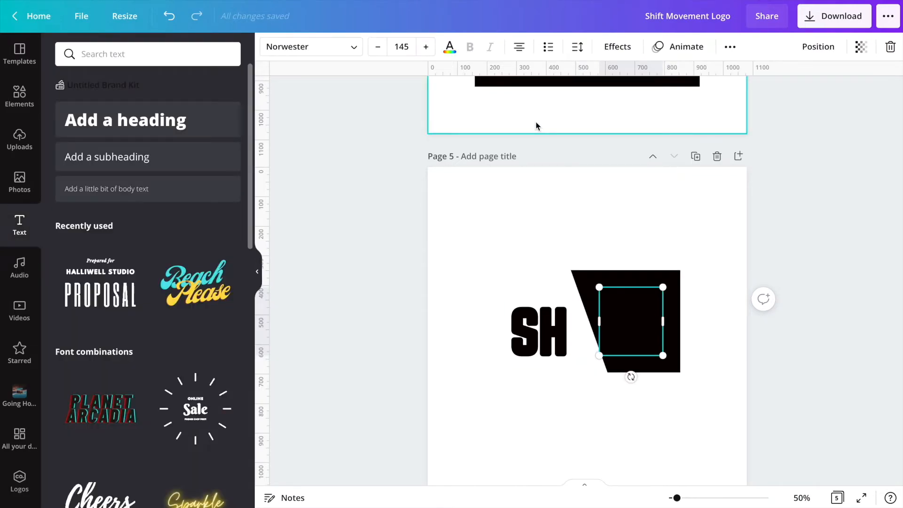
pyautogui.click(449, 47)
pyautogui.click(68, 140)
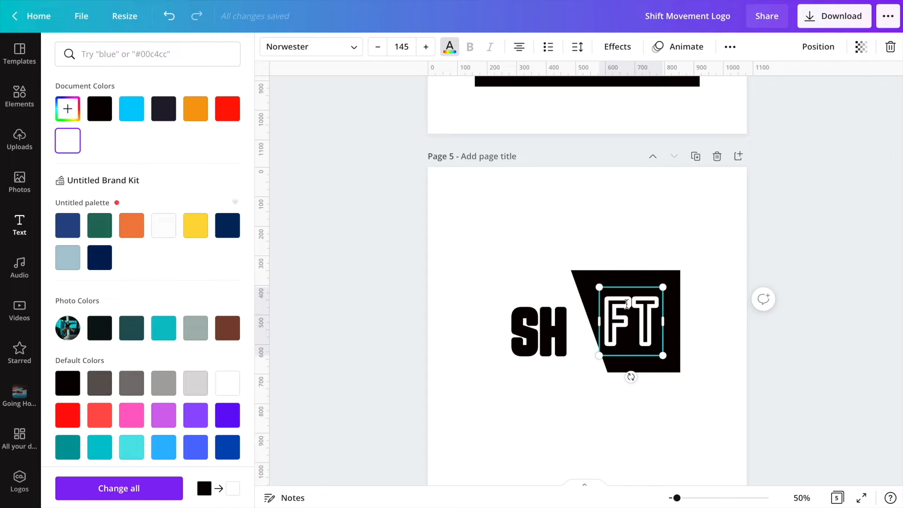
# - Send the SH text one layer backward and set its color to white
pyautogui.click(819, 47)
pyautogui.click(647, 339)
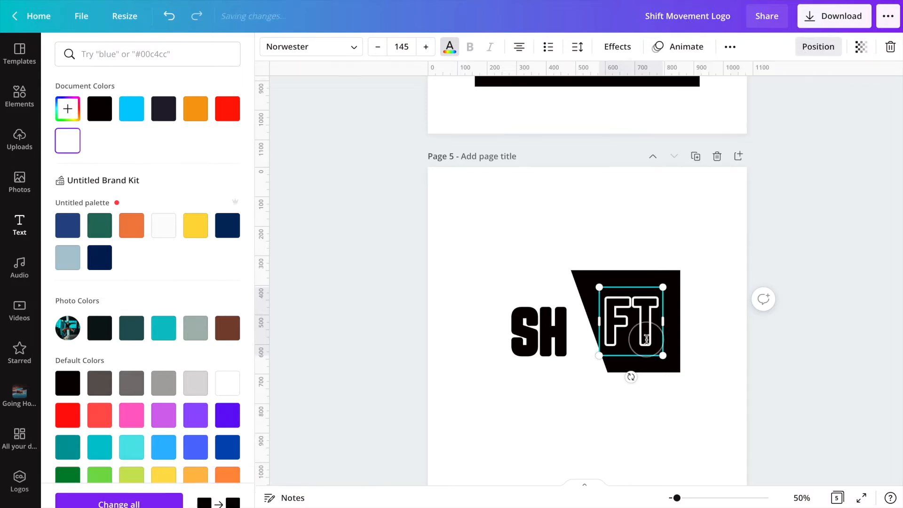
pyautogui.click(536, 329)
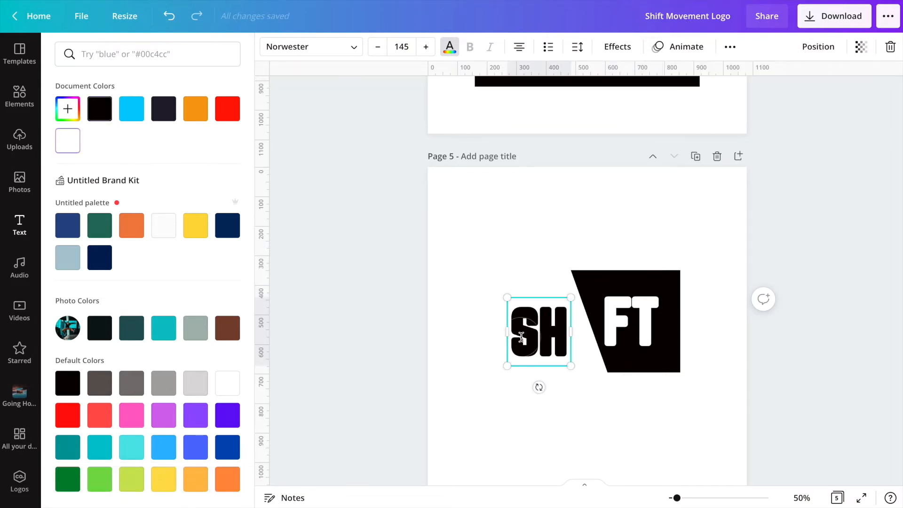
pyautogui.click(80, 140)
pyautogui.click(815, 48)
pyautogui.click(787, 83)
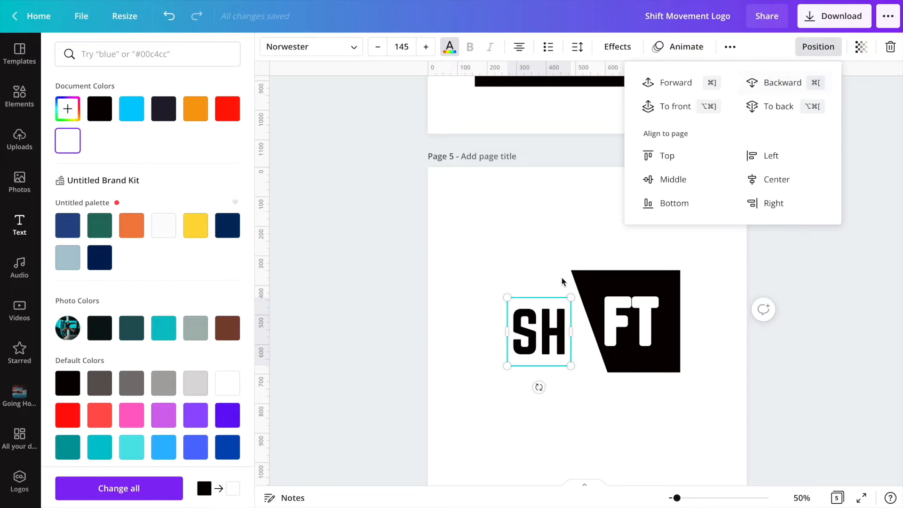
pyautogui.click(534, 318)
pyautogui.click(69, 146)
pyautogui.click(492, 299)
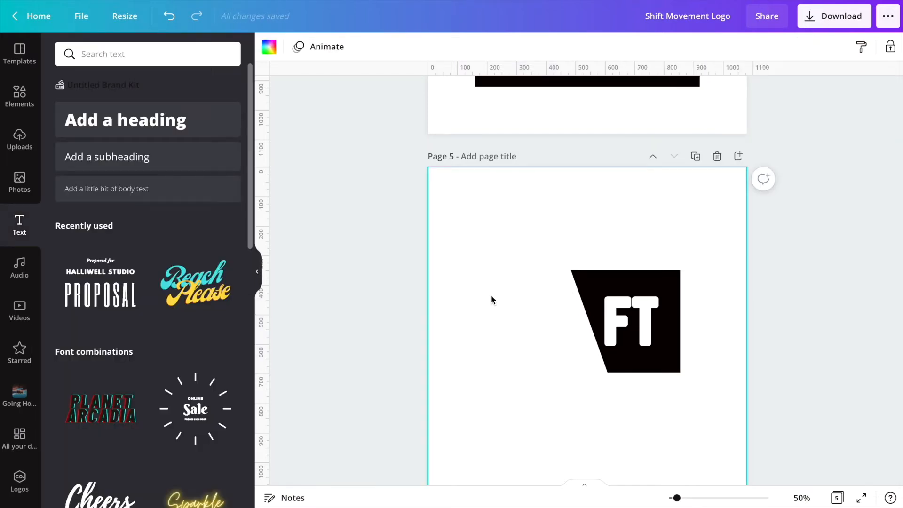
# - Fill the left shape behind SH with black
pyautogui.click(495, 340)
pyautogui.click(269, 46)
pyautogui.click(98, 108)
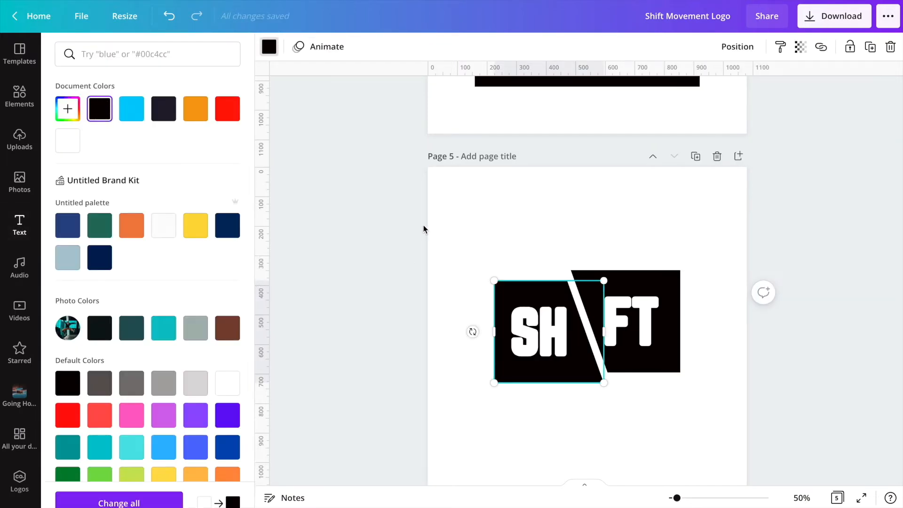
pyautogui.click(512, 230)
pyautogui.scroll(1, 652, 253)
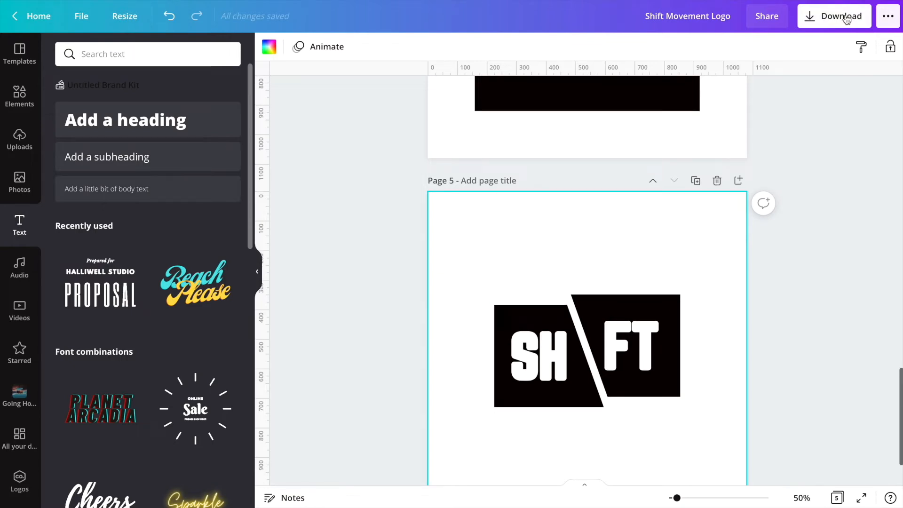
# - Download pages 4 and 5 as JPG at size 2× and quality 100
pyautogui.click(834, 16)
pyautogui.click(789, 102)
pyautogui.click(789, 143)
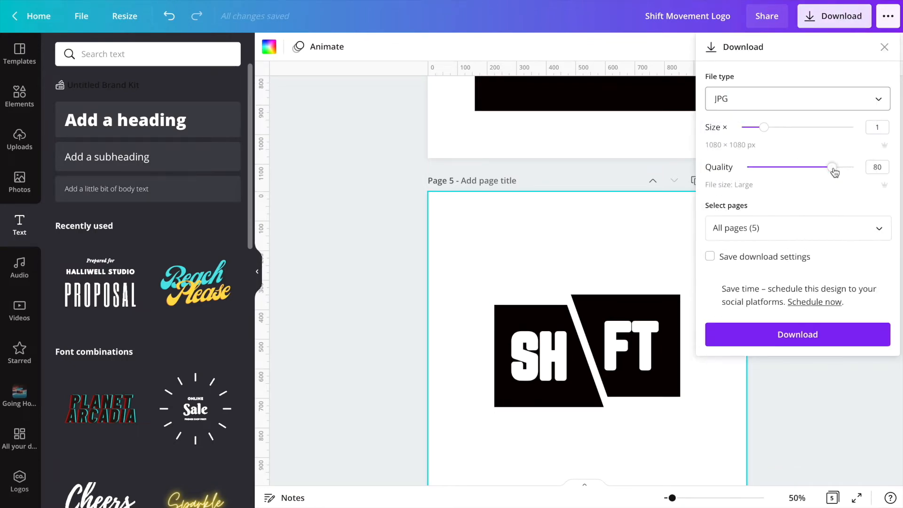
pyautogui.click(811, 228)
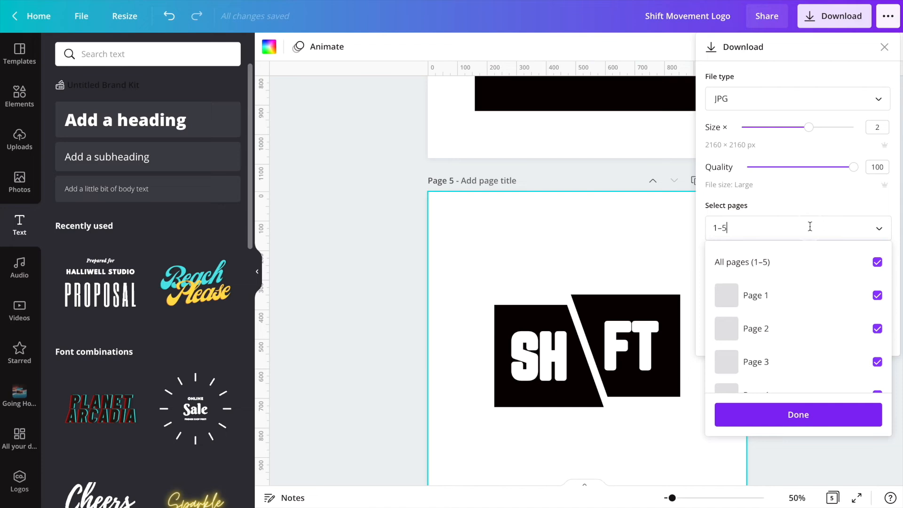
pyautogui.click(877, 261)
pyautogui.scroll(-2, 874, 325)
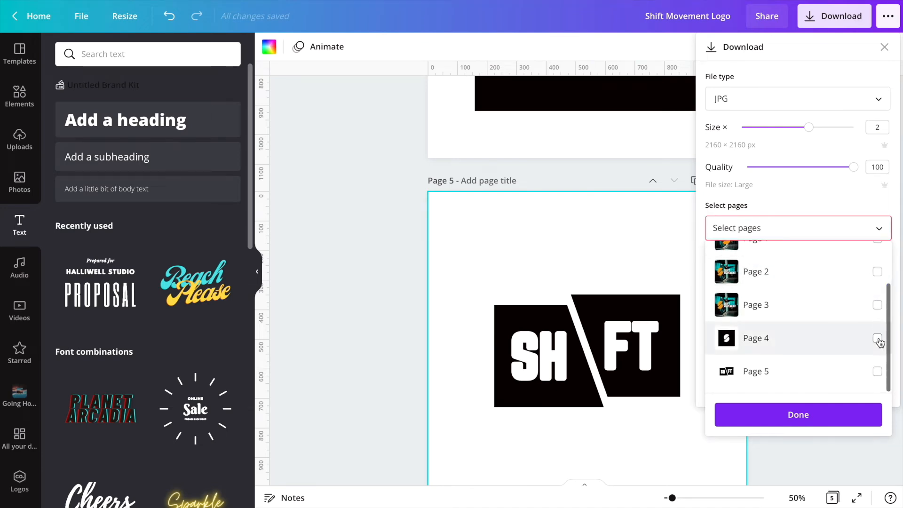
pyautogui.click(878, 338)
pyautogui.click(878, 372)
pyautogui.click(825, 418)
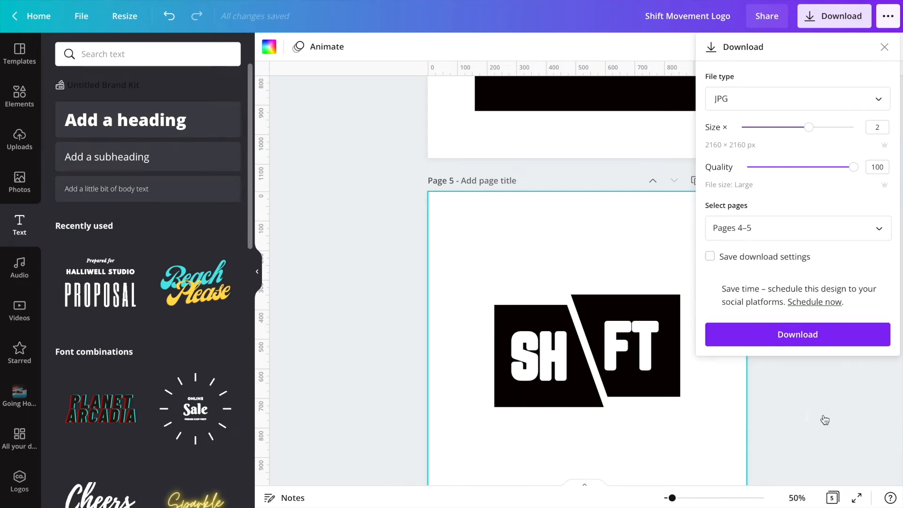
pyautogui.click(799, 343)
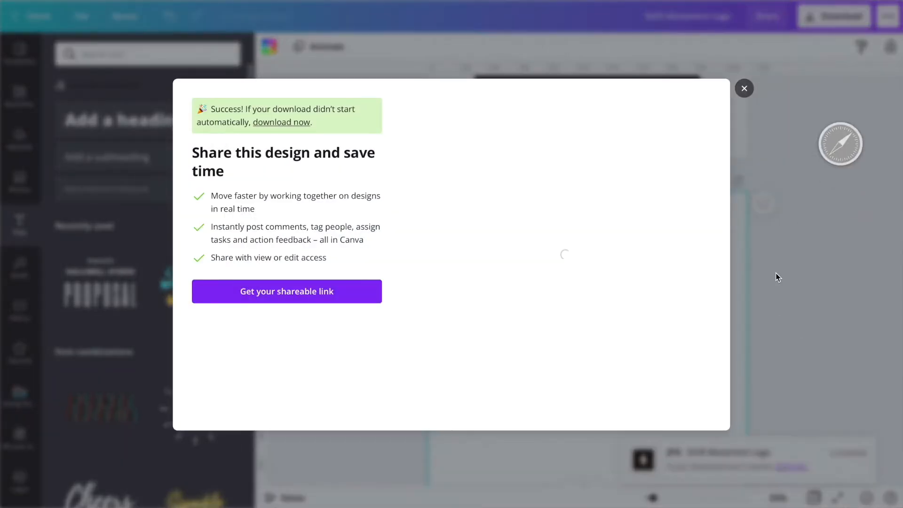
pyautogui.click(742, 87)
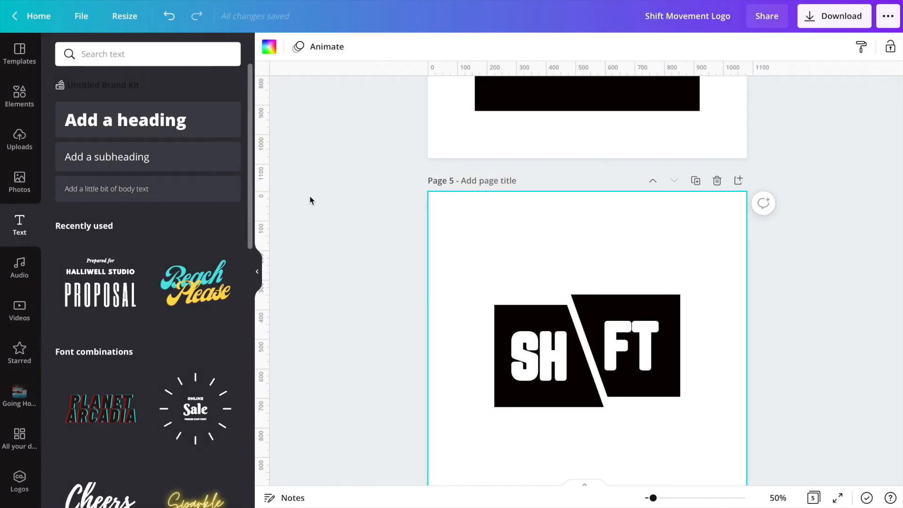
# - Upload the exported 4.jpg and 5.jpg files from the Shift Movement Logo folder
pyautogui.click(19, 139)
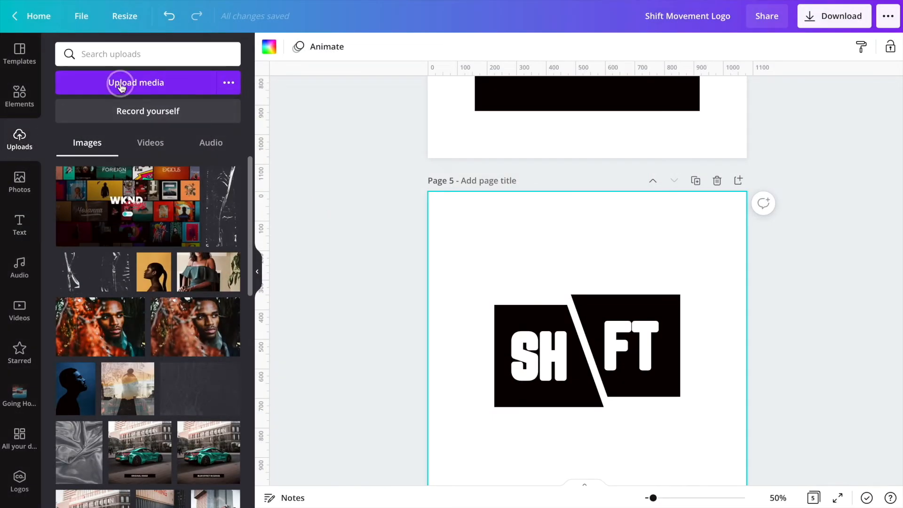
pyautogui.click(121, 84)
pyautogui.doubleClick(288, 75)
pyautogui.click(272, 69)
pyautogui.press('super+a')
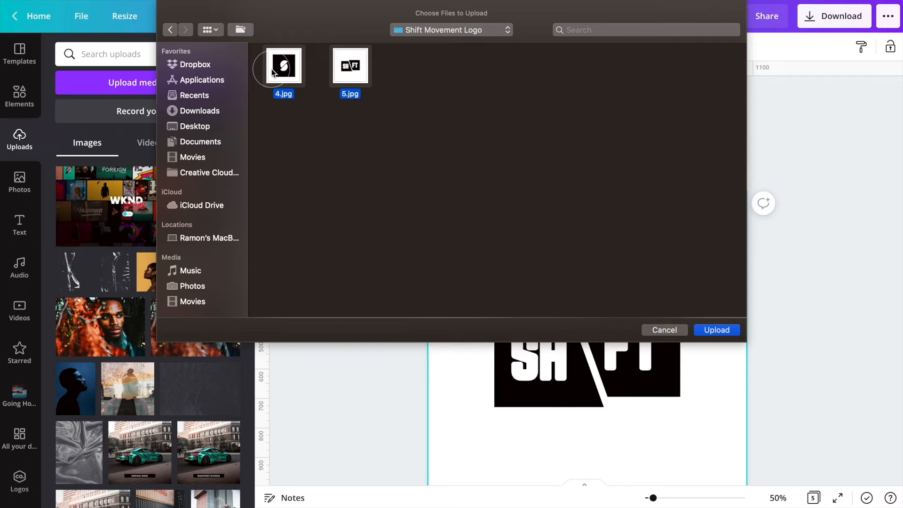
pyautogui.click(707, 329)
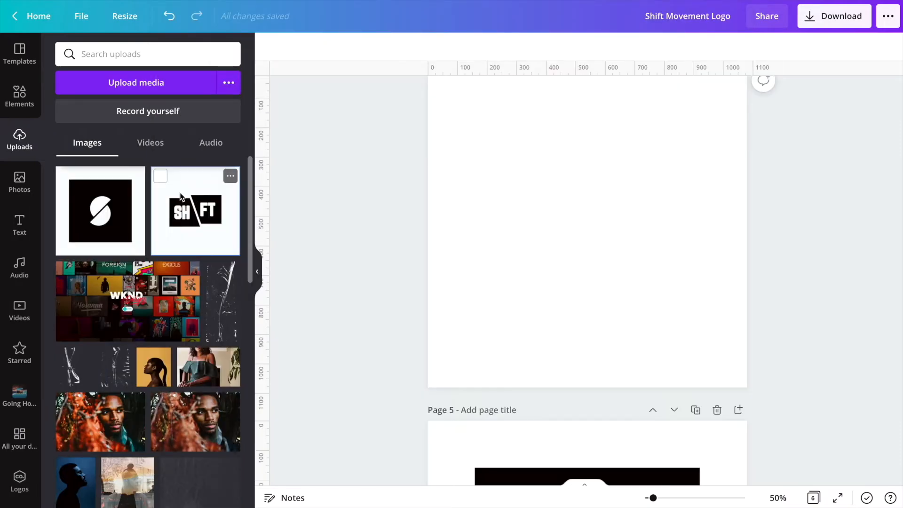
# - Add the uploaded SHIFT image to the design and remove its background with Background Remover
pyautogui.click(182, 197)
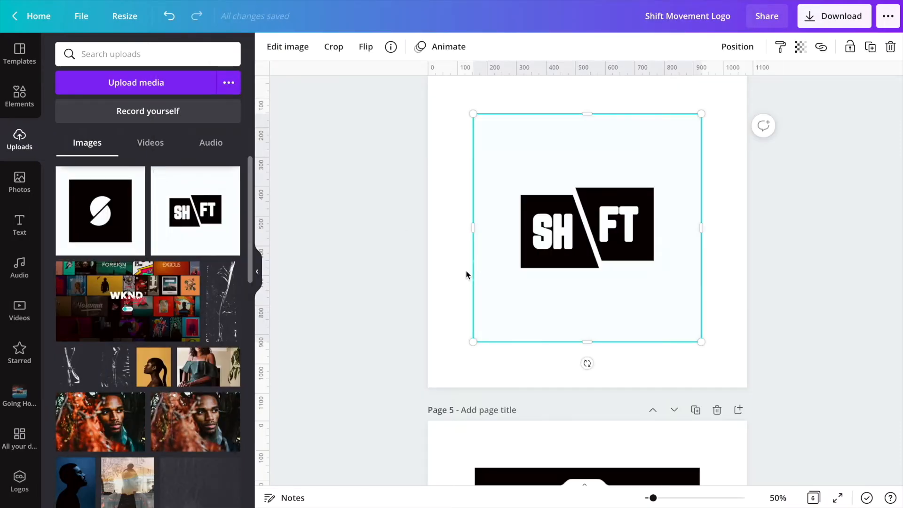
pyautogui.click(288, 47)
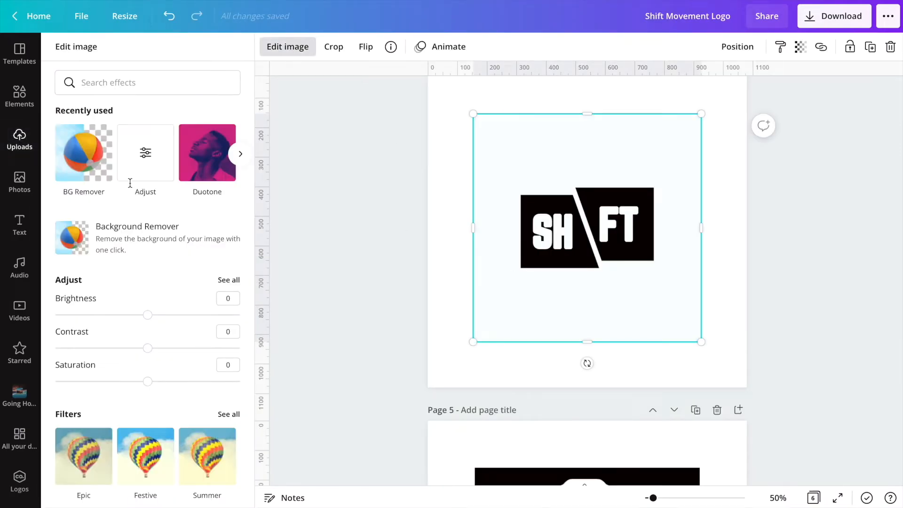
pyautogui.click(117, 240)
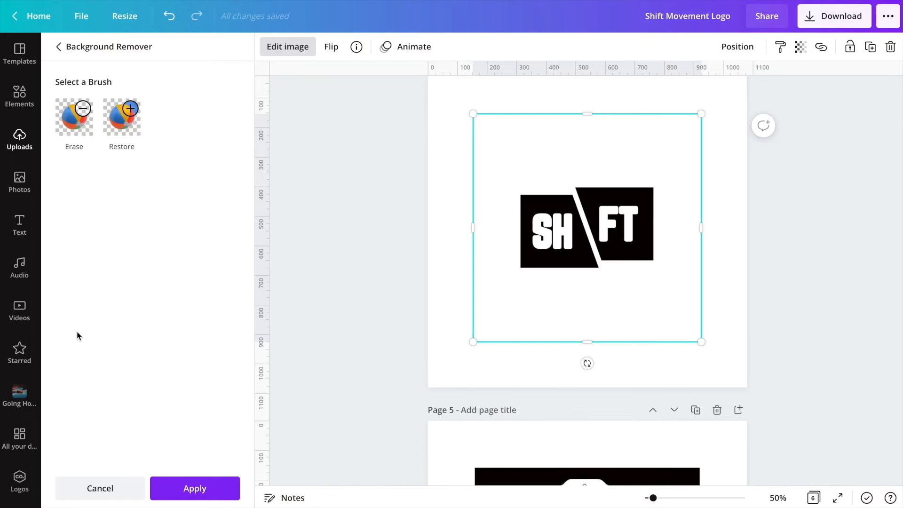
pyautogui.click(200, 488)
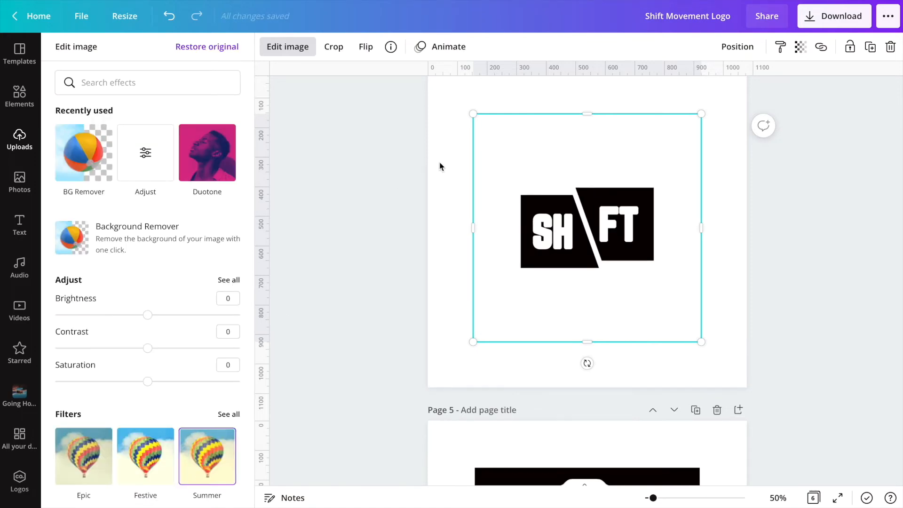
pyautogui.click(449, 174)
pyautogui.click(447, 163)
pyautogui.click(605, 233)
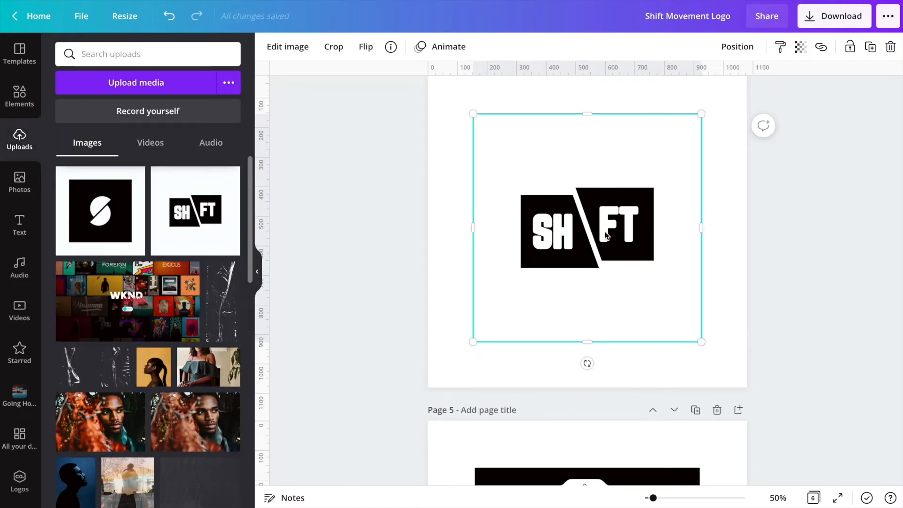
# - Delete the orange S logo and SHIFT MOVEMENT text group from the photo page, leaving the SHIFT image there
pyautogui.scroll(10, 606, 234)
pyautogui.click(696, 242)
pyautogui.click(495, 422)
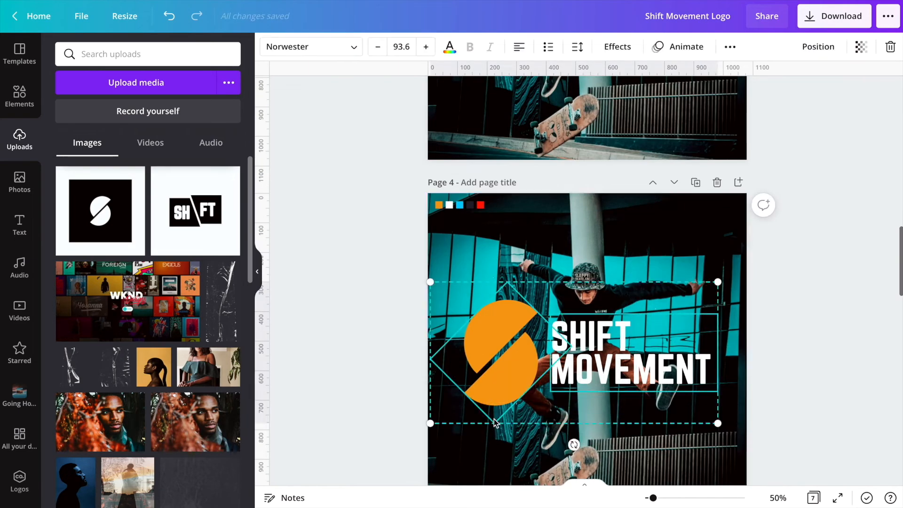
pyautogui.press('Delete')
pyautogui.click(520, 415)
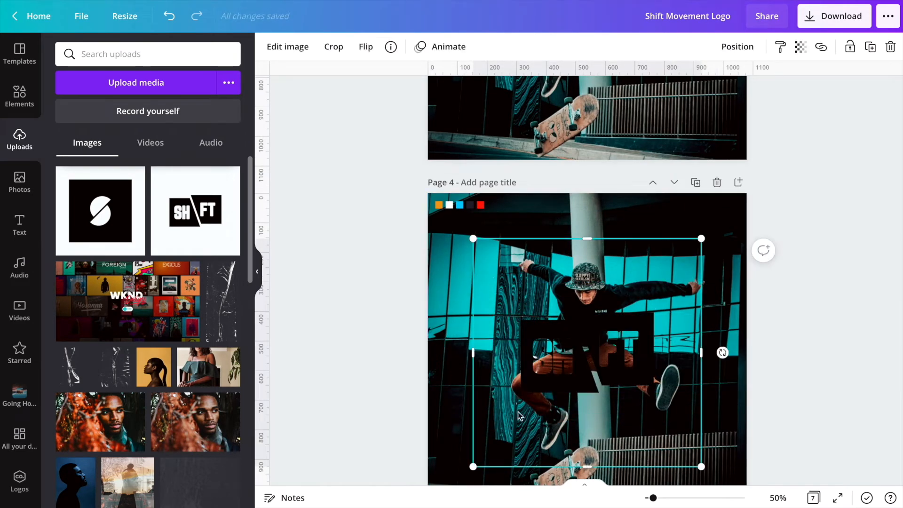
# - Apply a Duotone effect to the SHIFT image with both highlights and shadows set to white
pyautogui.click(289, 47)
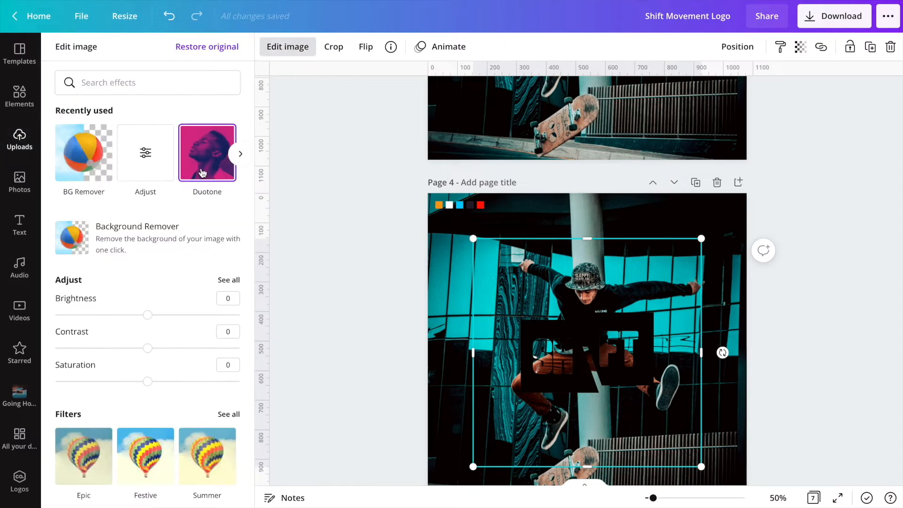
pyautogui.click(203, 173)
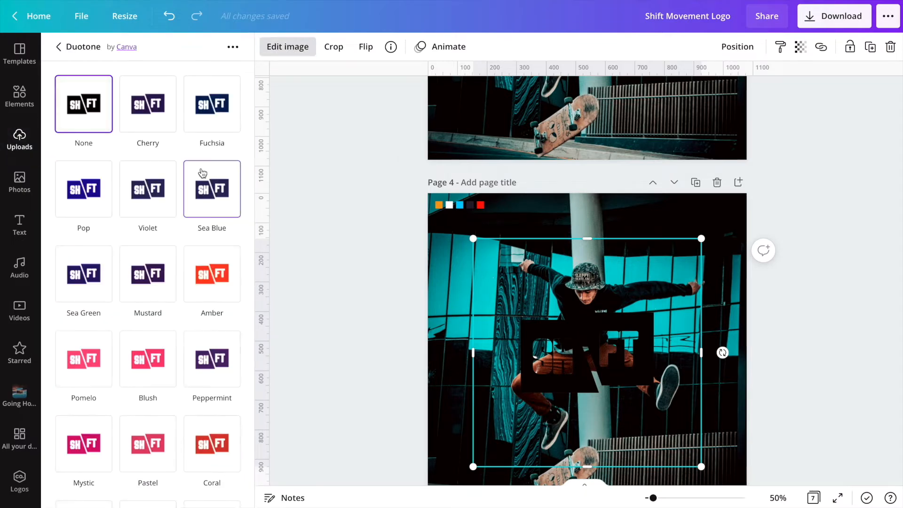
pyautogui.click(149, 109)
pyautogui.click(150, 107)
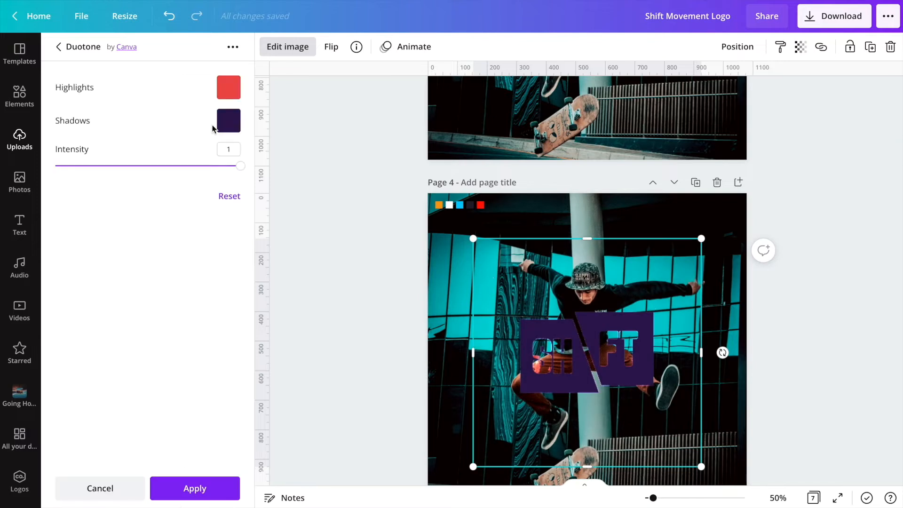
pyautogui.click(228, 123)
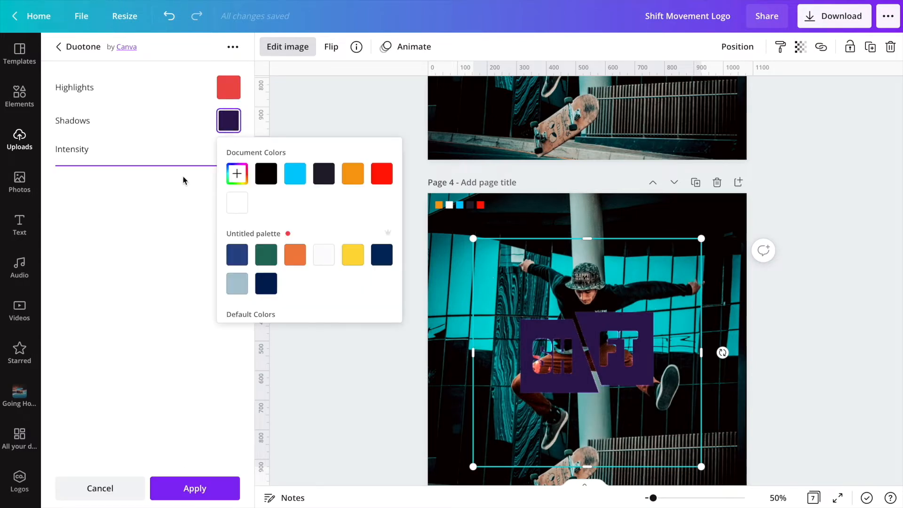
pyautogui.click(236, 204)
pyautogui.click(230, 90)
pyautogui.click(236, 169)
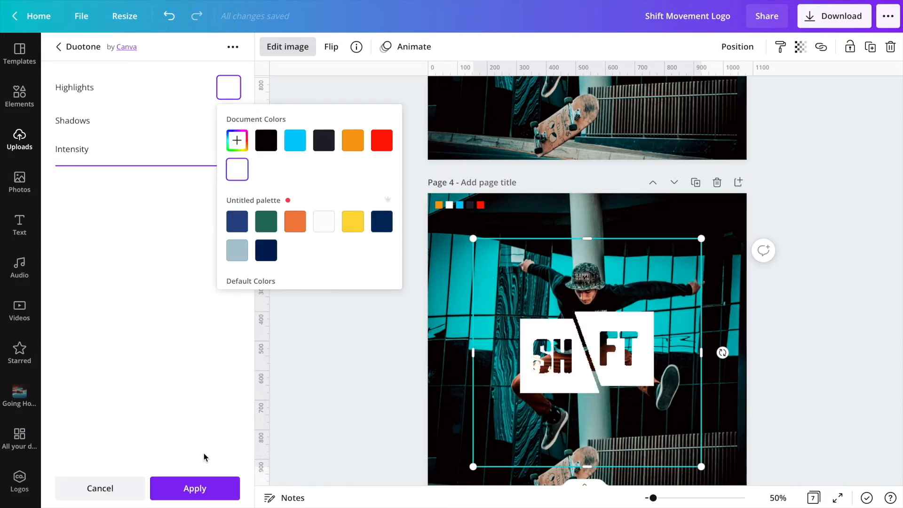
pyautogui.click(202, 488)
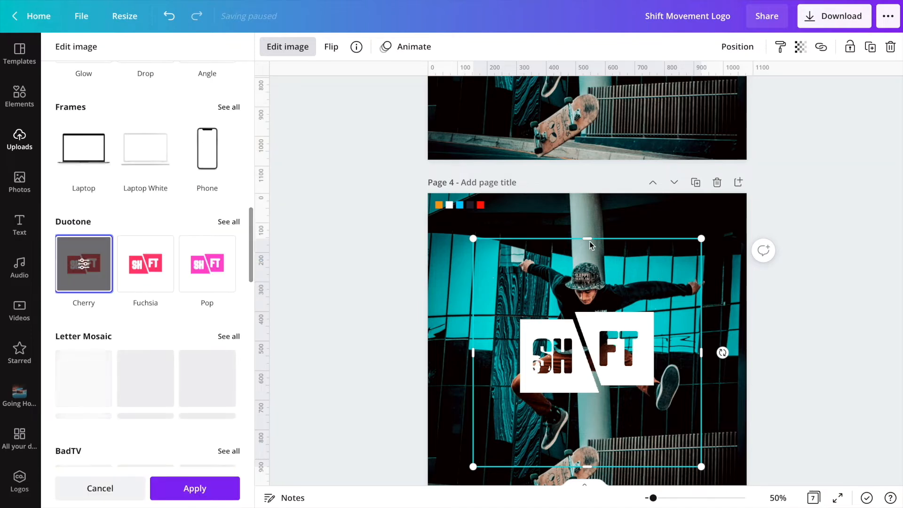
# - Enlarge the SHIFT image and move it over the skater on page 4
pyautogui.moveTo(703, 239); pyautogui.dragTo(728, 211)
pyautogui.moveTo(628, 267); pyautogui.dragTo(615, 281)
pyautogui.scroll(-2, 615, 283)
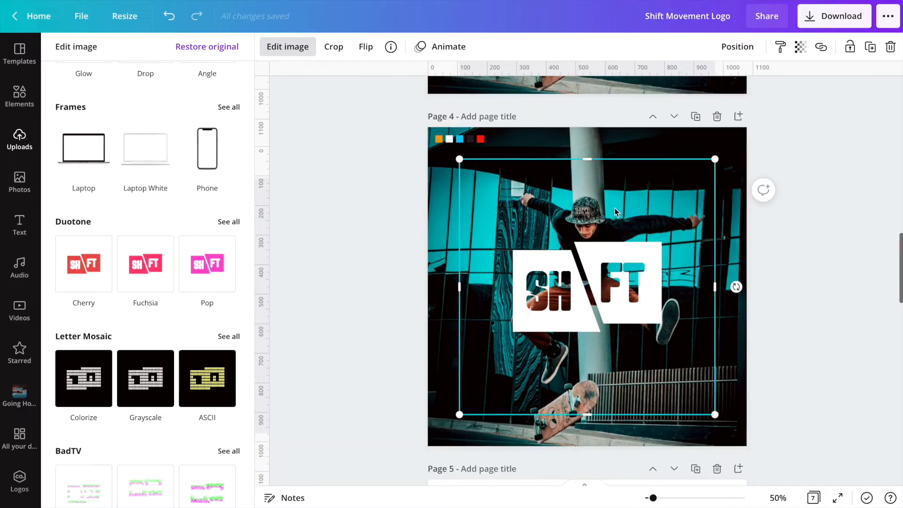
pyautogui.click(612, 424)
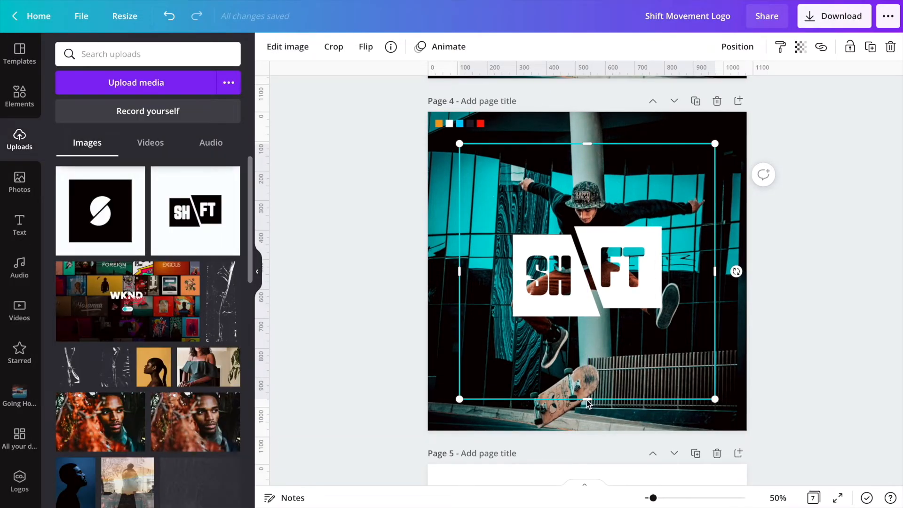
# - Add an orange rectangle over the photo, size it around the SHIFT logo and send it backward behind the image
pyautogui.click(448, 319)
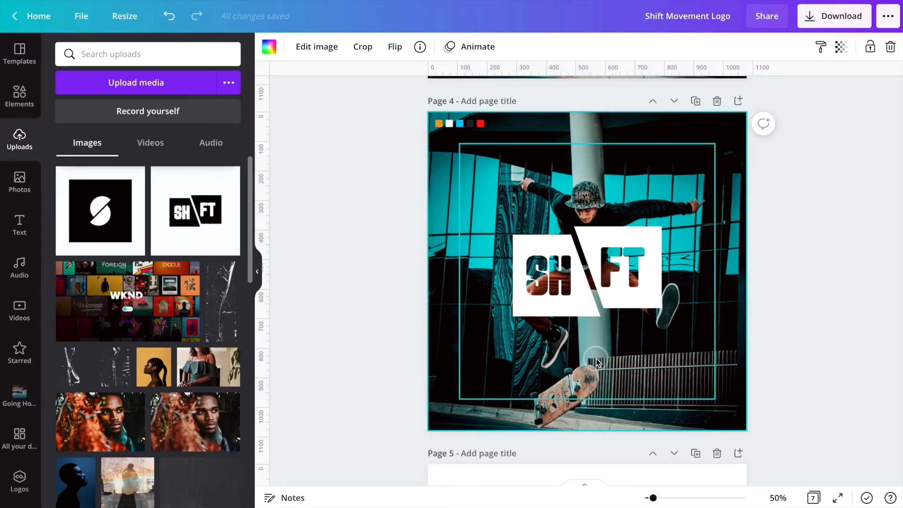
pyautogui.click(596, 360)
pyautogui.press('Delete')
pyautogui.moveTo(711, 145); pyautogui.dragTo(697, 213)
pyautogui.click(269, 48)
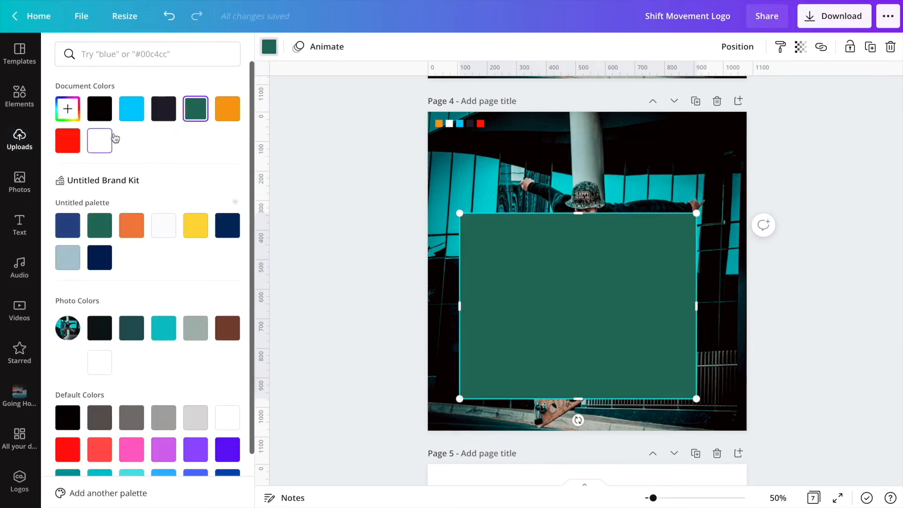
pyautogui.click(225, 116)
pyautogui.moveTo(460, 399); pyautogui.dragTo(485, 350)
pyautogui.moveTo(698, 276); pyautogui.dragTo(709, 285)
pyautogui.moveTo(599, 349); pyautogui.dragTo(600, 332)
pyautogui.moveTo(620, 273); pyautogui.dragTo(612, 276)
pyautogui.click(737, 46)
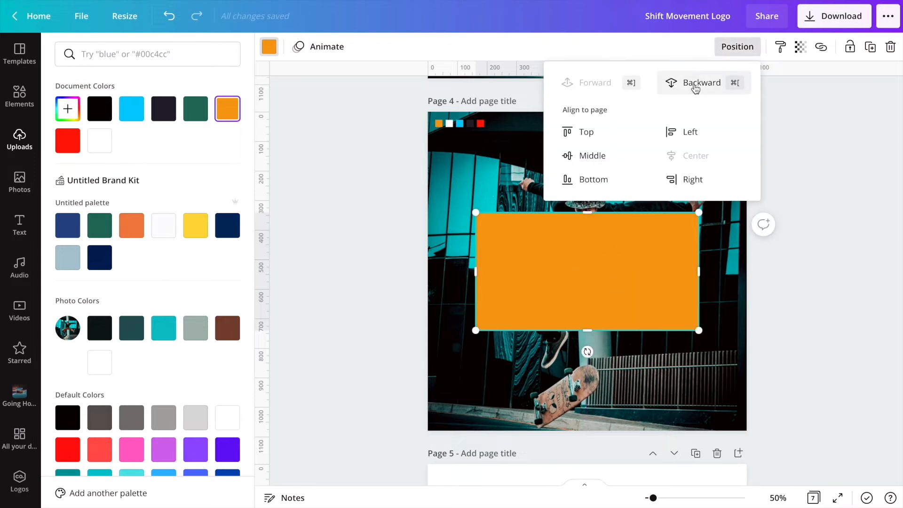
pyautogui.click(701, 83)
pyautogui.click(691, 250)
pyautogui.click(684, 177)
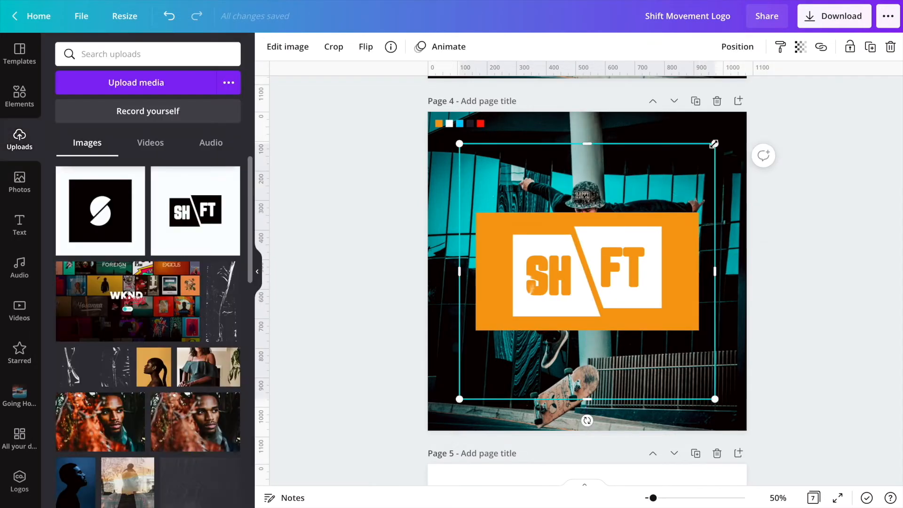
# - Crop the SHIFT image's edges down to the orange rectangle's bounds
pyautogui.moveTo(580, 147); pyautogui.dragTo(587, 212)
pyautogui.moveTo(460, 307); pyautogui.dragTo(476, 306)
pyautogui.moveTo(714, 307); pyautogui.dragTo(699, 306)
pyautogui.moveTo(587, 402); pyautogui.dragTo(588, 331)
# - Send the SHIFT image backward, then select the orange rectangle and delete it
pyautogui.click(720, 272)
pyautogui.click(685, 295)
pyautogui.click(738, 46)
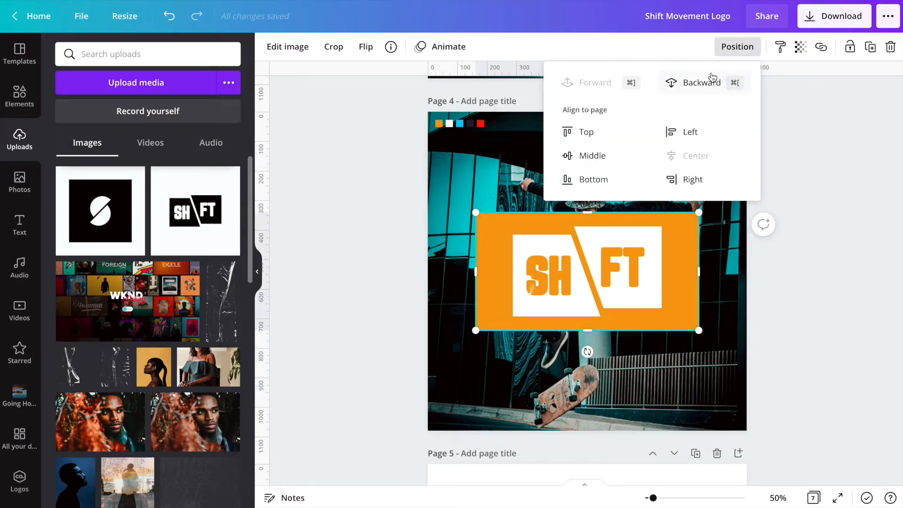
pyautogui.click(719, 83)
pyautogui.click(622, 289)
pyautogui.press('Delete')
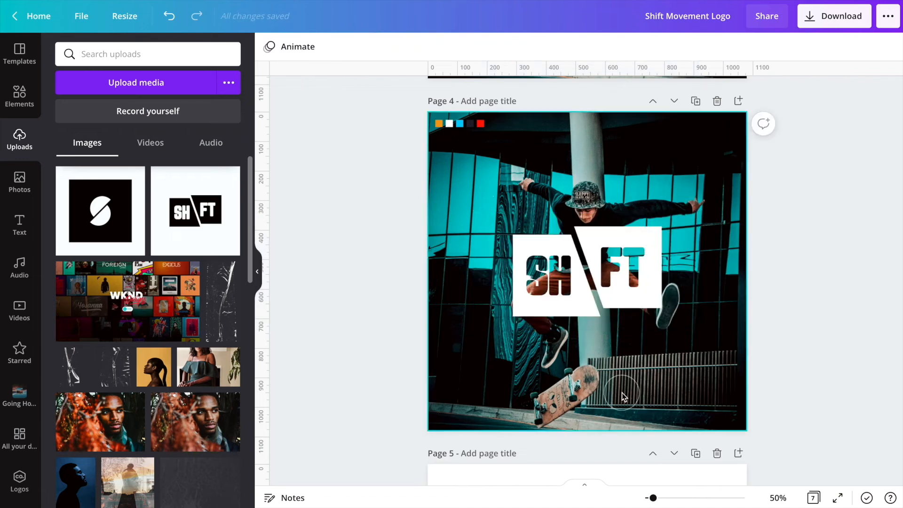
# - Enlarge the SHIFT image and center it over the skater's body on page 4
pyautogui.click(611, 306)
pyautogui.moveTo(699, 213); pyautogui.dragTo(761, 180)
pyautogui.moveTo(676, 296); pyautogui.dragTo(643, 312)
pyautogui.moveTo(448, 196); pyautogui.dragTo(438, 190)
pyautogui.moveTo(567, 280); pyautogui.dragTo(572, 282)
pyautogui.click(609, 158)
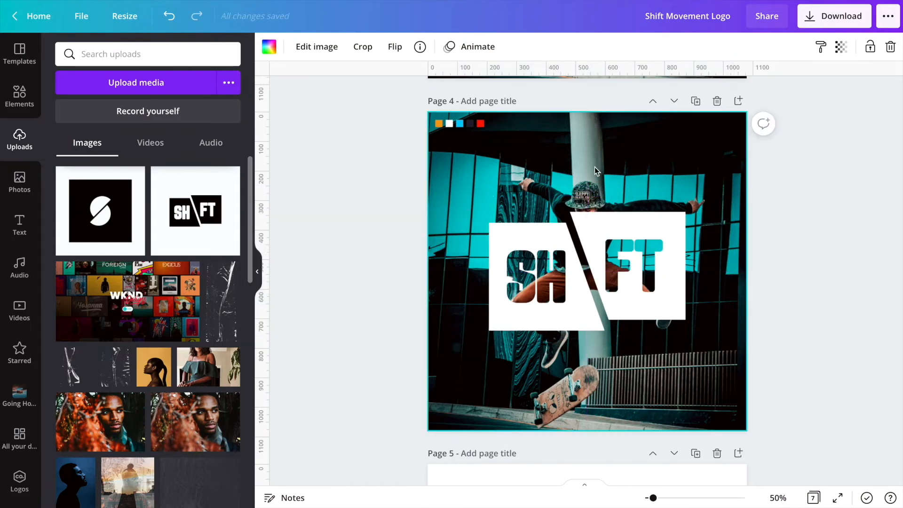
# - Copy the SHIFT MOVEMENT text from page 3, paste it onto page 4 and delete its SHIFT line
pyautogui.scroll(5, 584, 168)
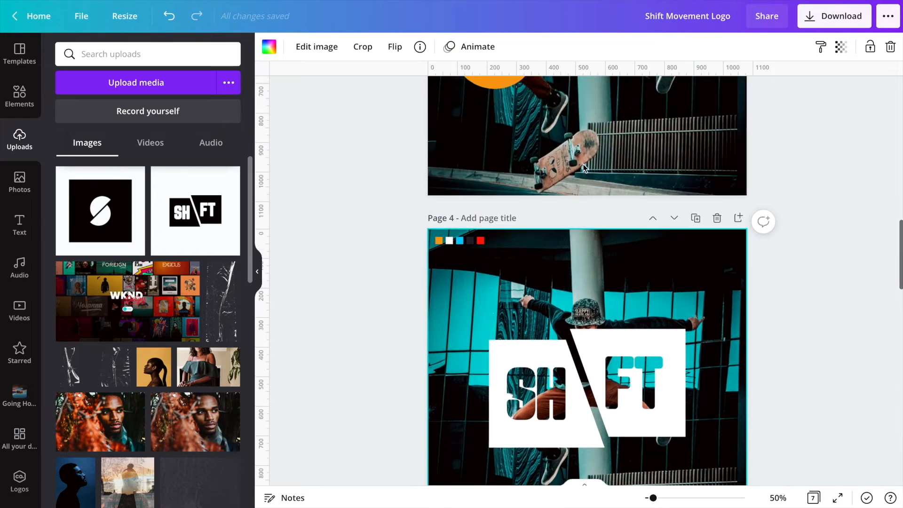
pyautogui.click(597, 156)
pyautogui.scroll(-1, 597, 168)
pyautogui.click(597, 168)
pyautogui.press('super+v')
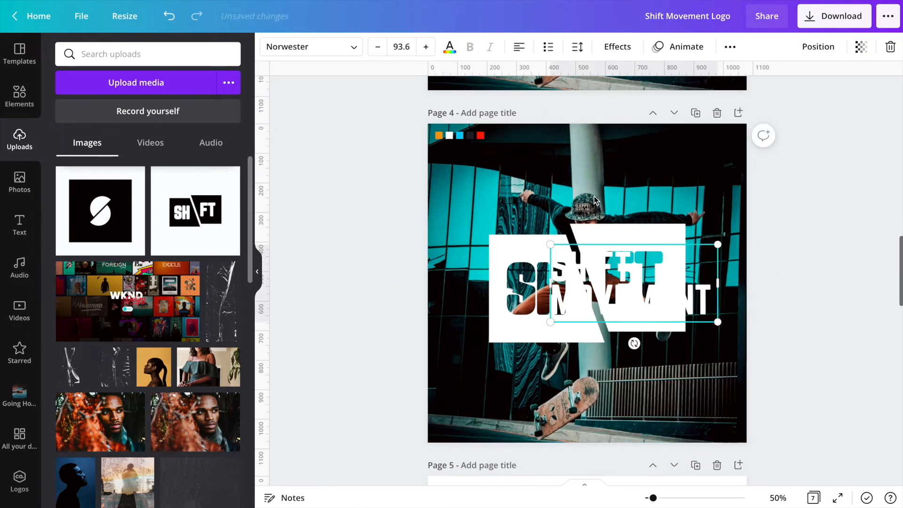
pyautogui.tripleClick(619, 269)
pyautogui.press('BackSpace')
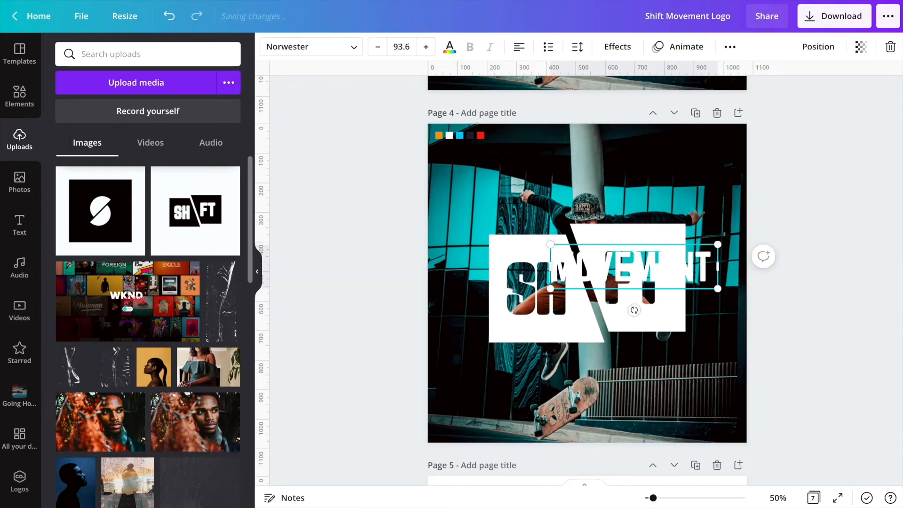
# - Shrink the MOVEMENT text and place it just below the logo's right side
pyautogui.click(636, 381)
pyautogui.moveTo(626, 274); pyautogui.dragTo(630, 346)
pyautogui.moveTo(721, 361); pyautogui.dragTo(635, 334)
pyautogui.moveTo(601, 359); pyautogui.dragTo(657, 376)
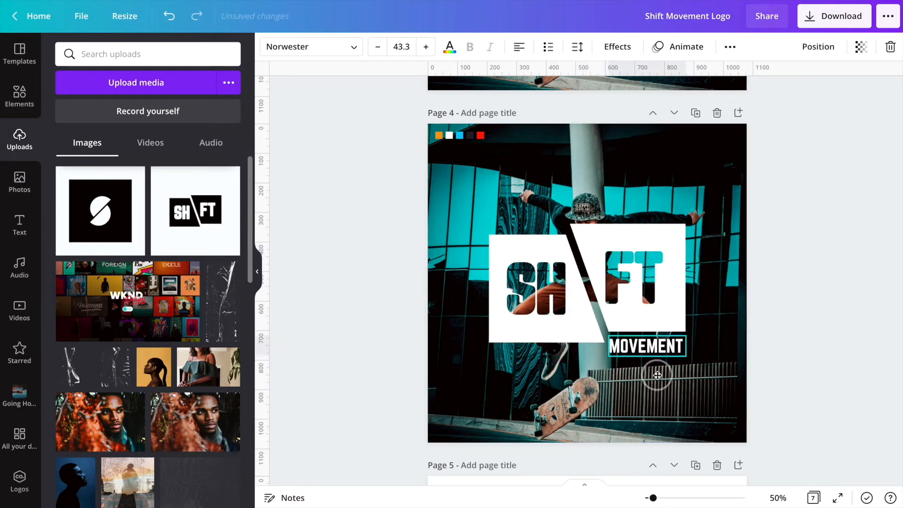
# - Resize the MOVEMENT text to 30.9, right-align it and widen its text box
pyautogui.moveTo(654, 499); pyautogui.dragTo(662, 499)
pyautogui.moveTo(630, 399); pyautogui.dragTo(668, 388)
pyautogui.moveTo(662, 500); pyautogui.dragTo(667, 499)
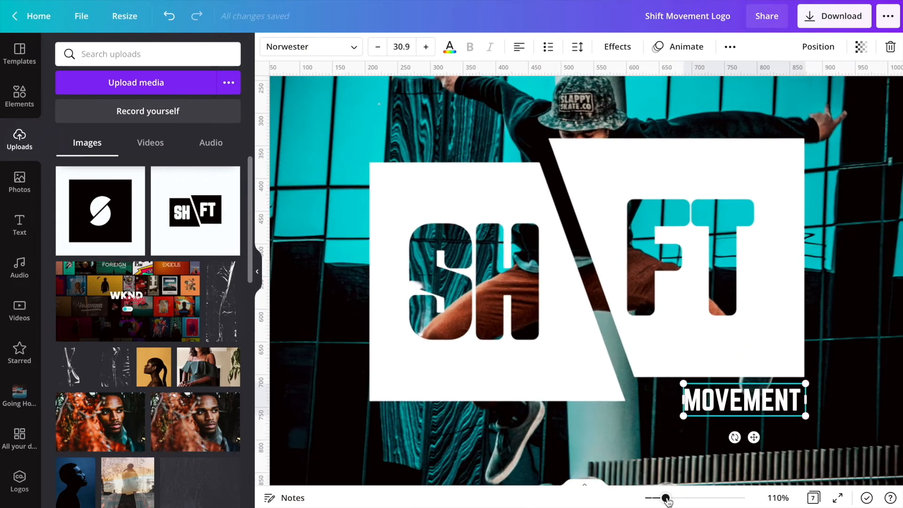
pyautogui.moveTo(764, 434); pyautogui.dragTo(762, 435)
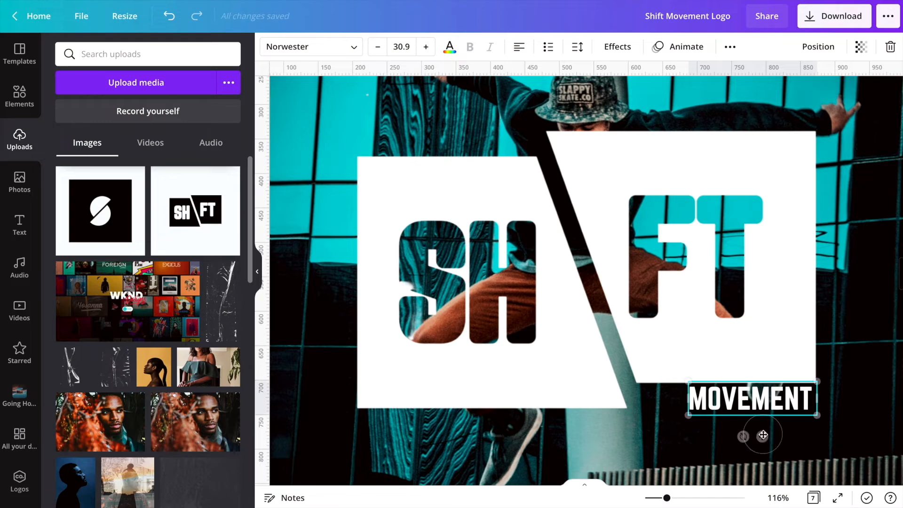
pyautogui.click(526, 51)
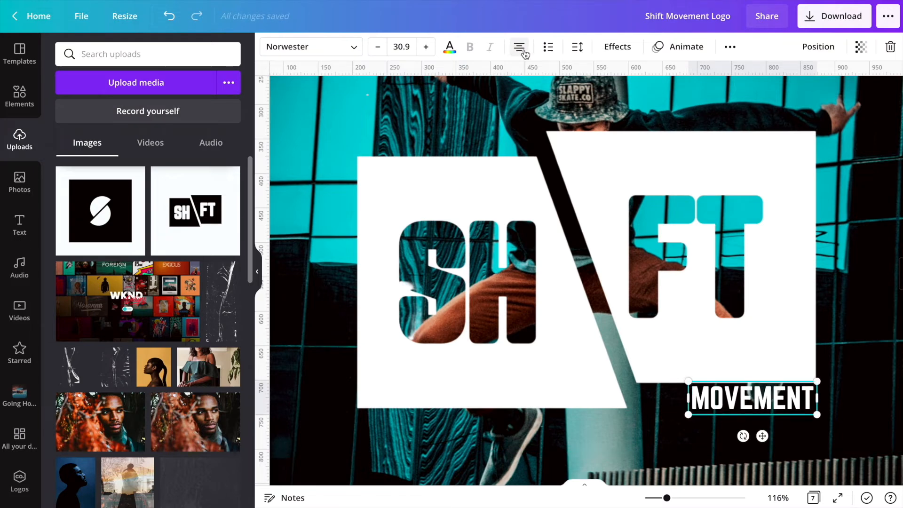
pyautogui.moveTo(671, 403); pyautogui.dragTo(638, 398)
pyautogui.moveTo(819, 399); pyautogui.dragTo(816, 399)
# - Set the MOVEMENT letter spacing to 94, right-align it and shrink it to size 20
pyautogui.click(577, 47)
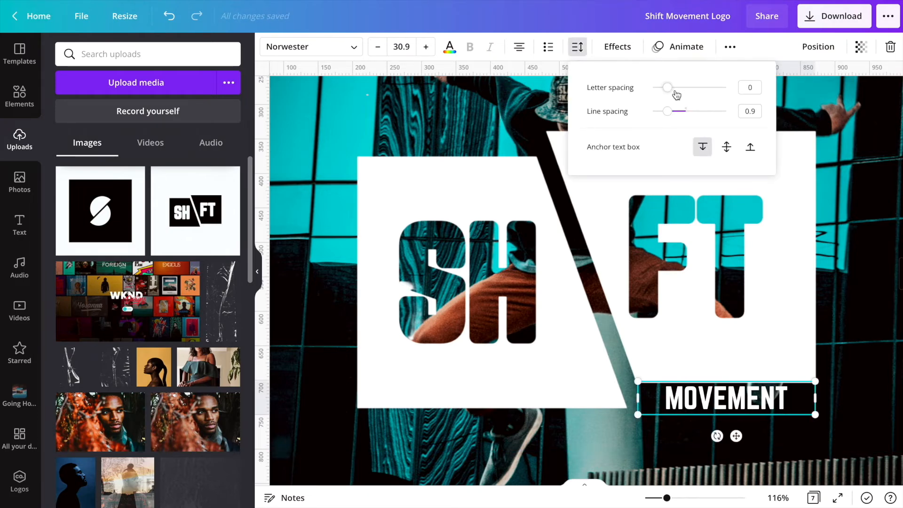
pyautogui.moveTo(672, 89); pyautogui.dragTo(674, 89)
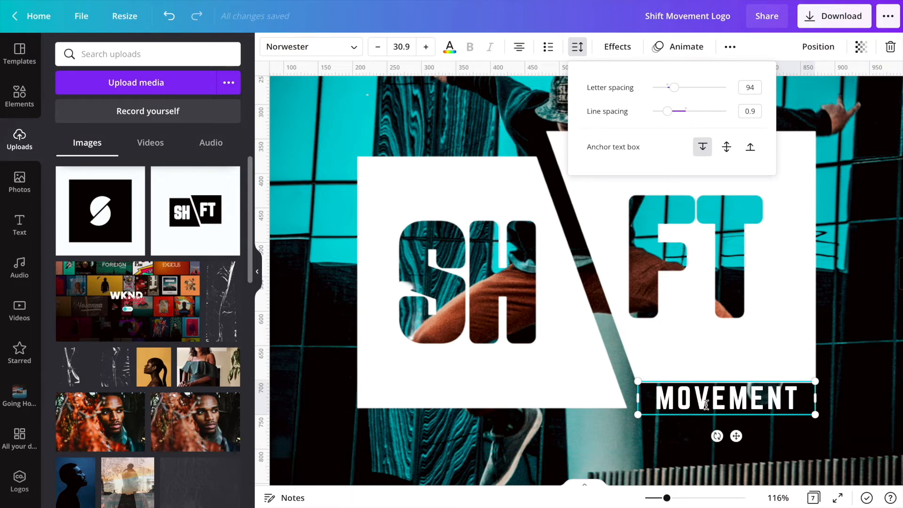
pyautogui.moveTo(638, 415); pyautogui.dragTo(664, 403)
pyautogui.hotkey('ctrl', 'shift', 'r')
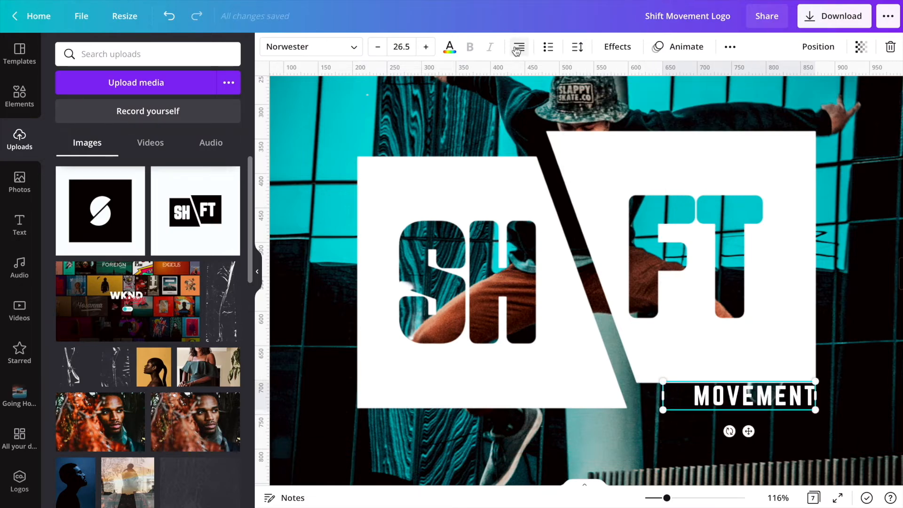
pyautogui.moveTo(664, 382); pyautogui.dragTo(697, 399)
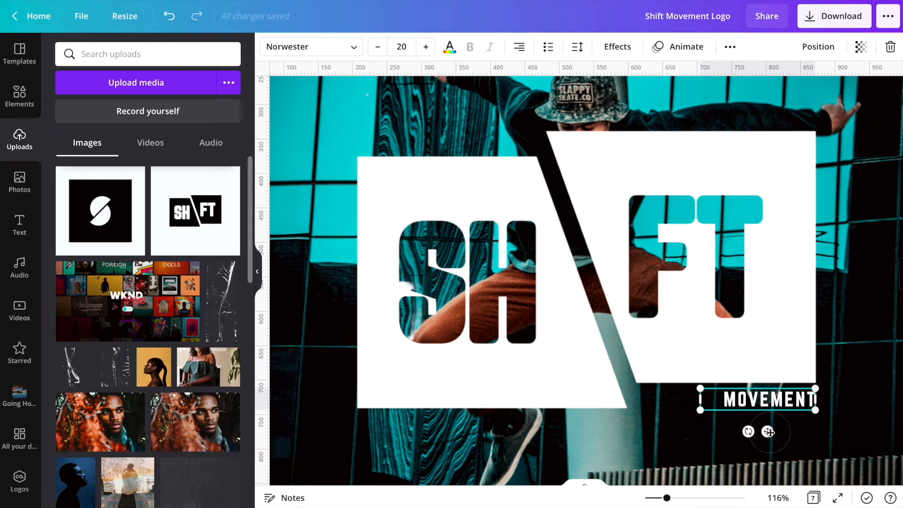
# - Align the MOVEMENT text's bottom with the white box's lower edge at the logo's right corner
pyautogui.moveTo(701, 409); pyautogui.dragTo(709, 409)
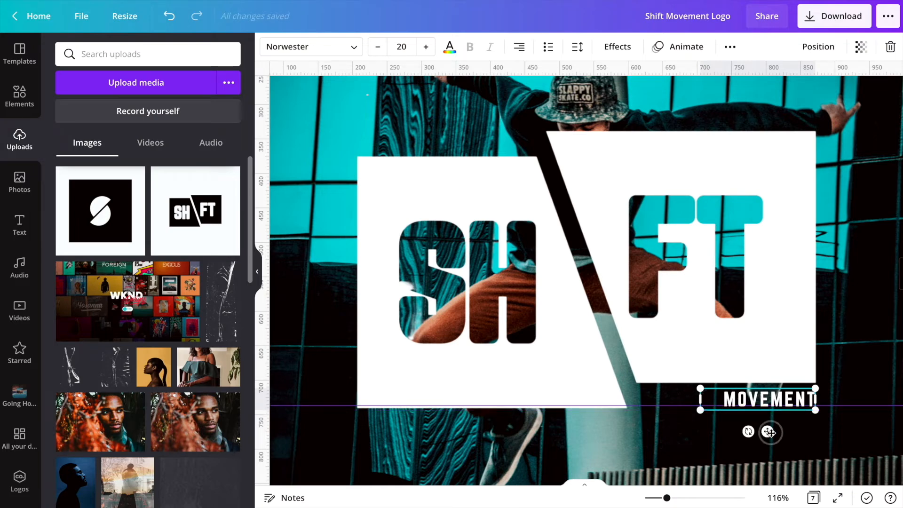
pyautogui.moveTo(770, 432); pyautogui.dragTo(768, 419)
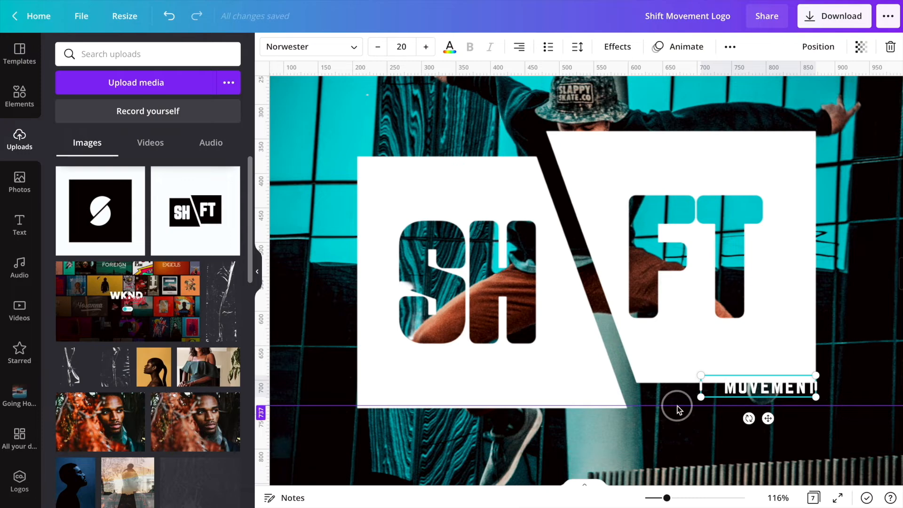
pyautogui.moveTo(769, 419); pyautogui.dragTo(768, 432)
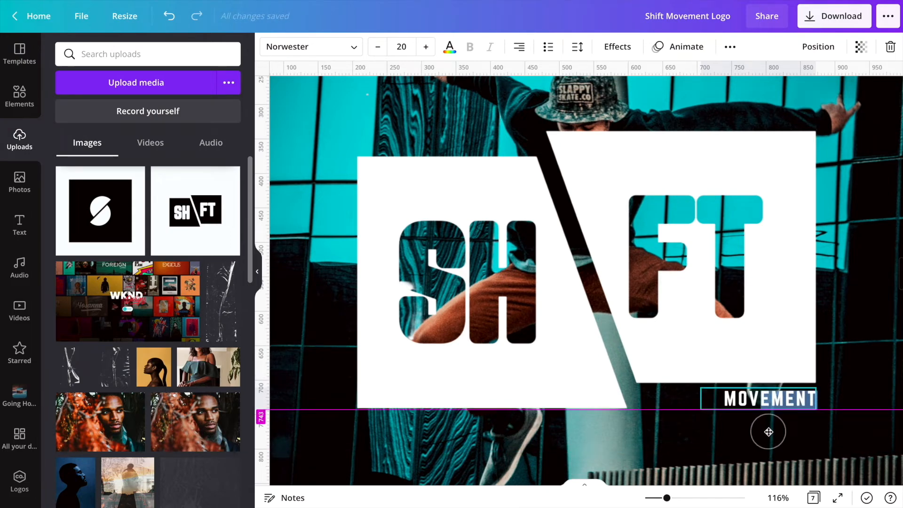
pyautogui.click(861, 386)
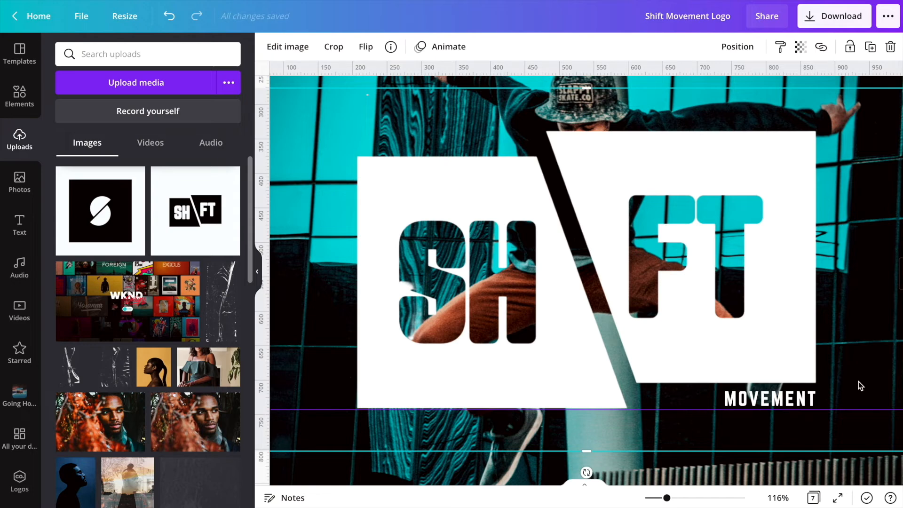
pyautogui.click(782, 397)
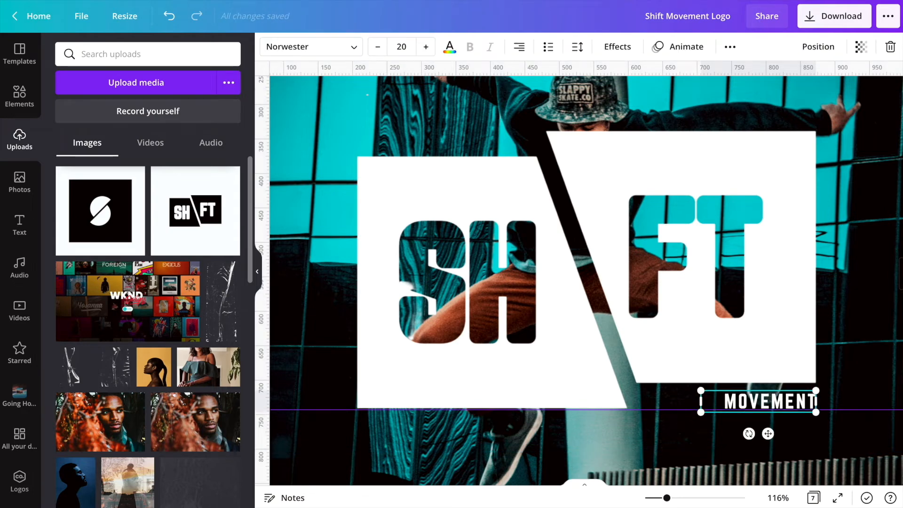
pyautogui.click(853, 337)
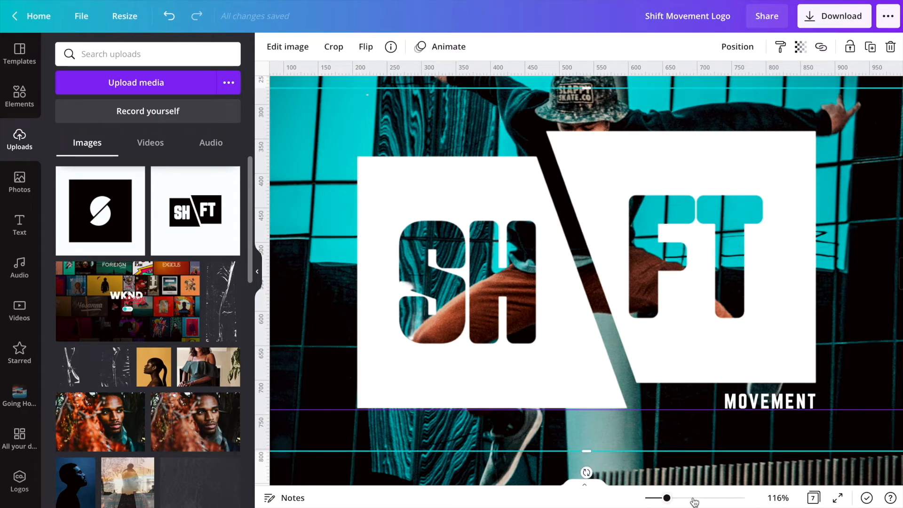
# - Move the SHIFT logo together with the MOVEMENT text slightly lower on the photo
pyautogui.click(771, 498)
pyautogui.click(758, 439)
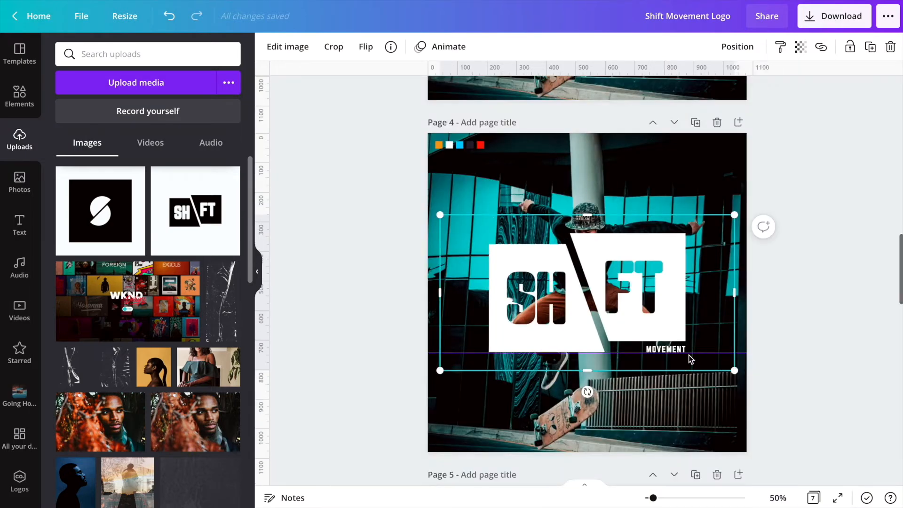
pyautogui.click(800, 357)
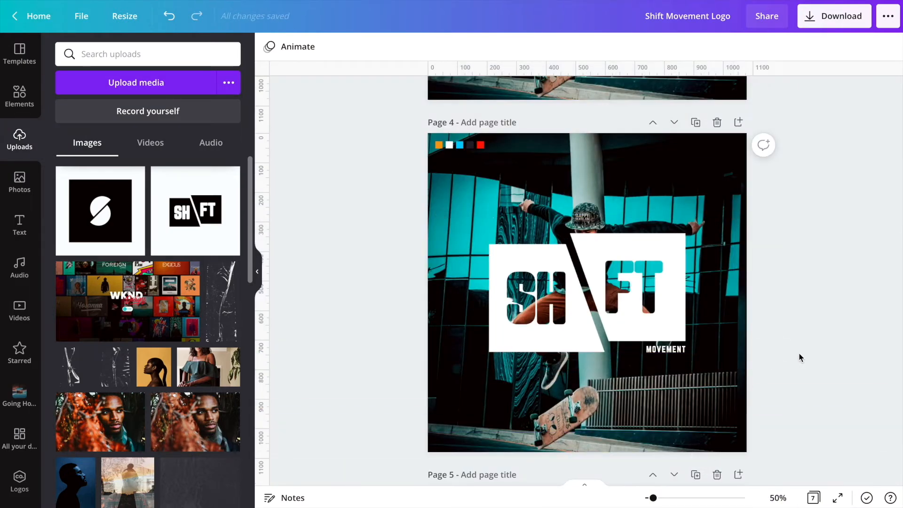
pyautogui.click(657, 348)
pyautogui.moveTo(641, 325); pyautogui.dragTo(641, 342)
pyautogui.click(650, 433)
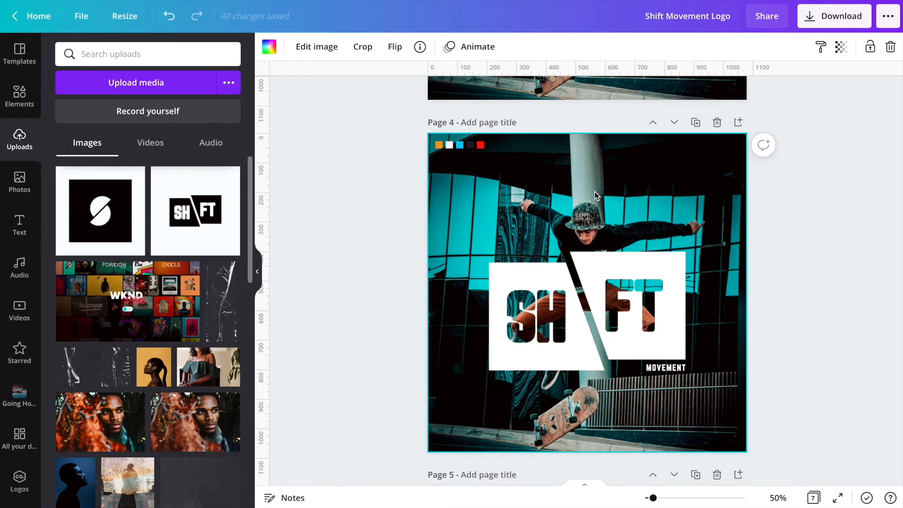
# - Search the elements for Trademark, add the TM graphic and place it at the white box's top-right corner
pyautogui.click(19, 96)
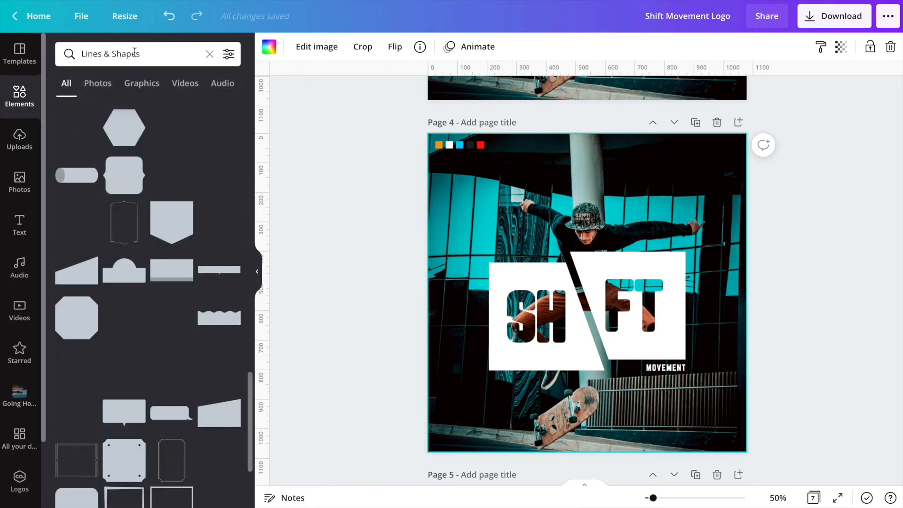
pyautogui.click(135, 54)
pyautogui.doubleClick(135, 54)
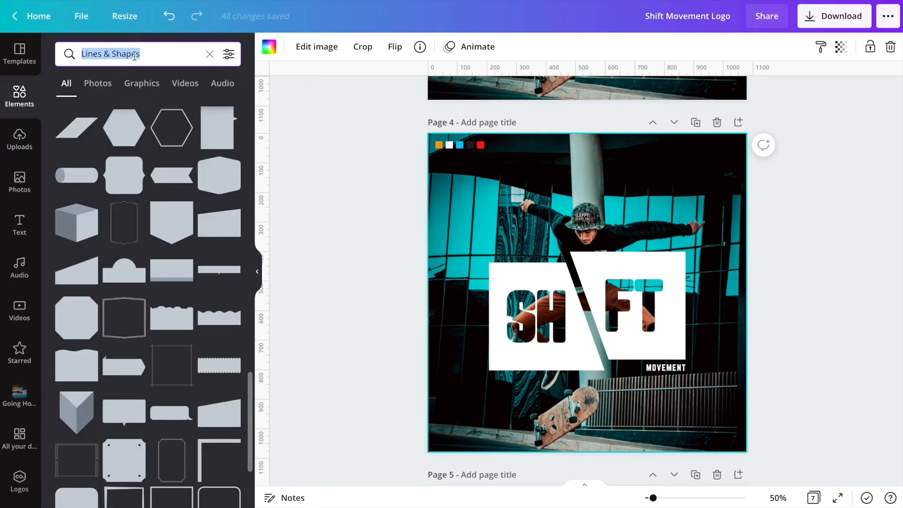
pyautogui.write('Trademark')
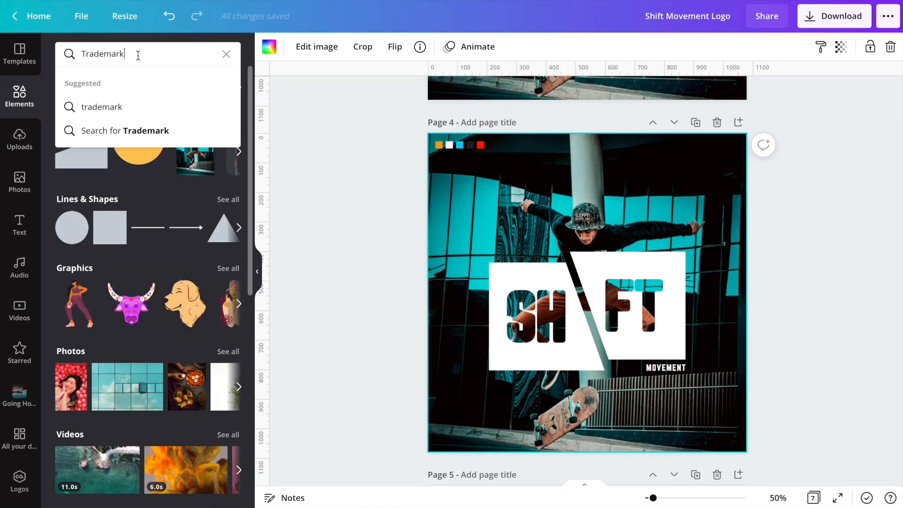
pyautogui.press('Return')
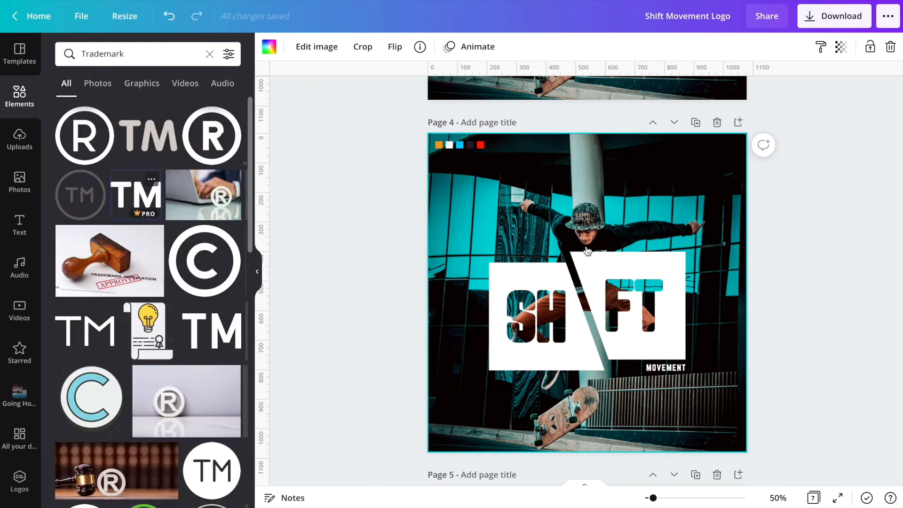
pyautogui.click(135, 195)
pyautogui.moveTo(520, 258); pyautogui.dragTo(709, 288)
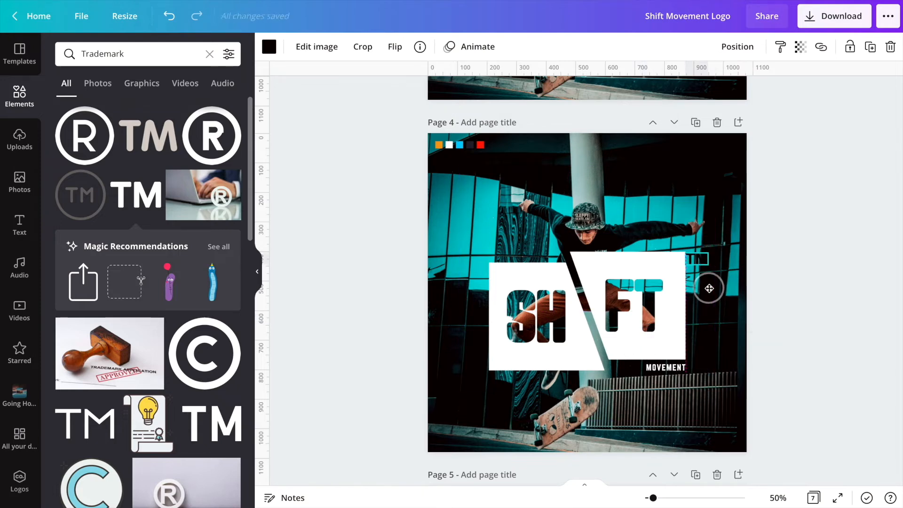
pyautogui.moveTo(654, 497); pyautogui.dragTo(666, 497)
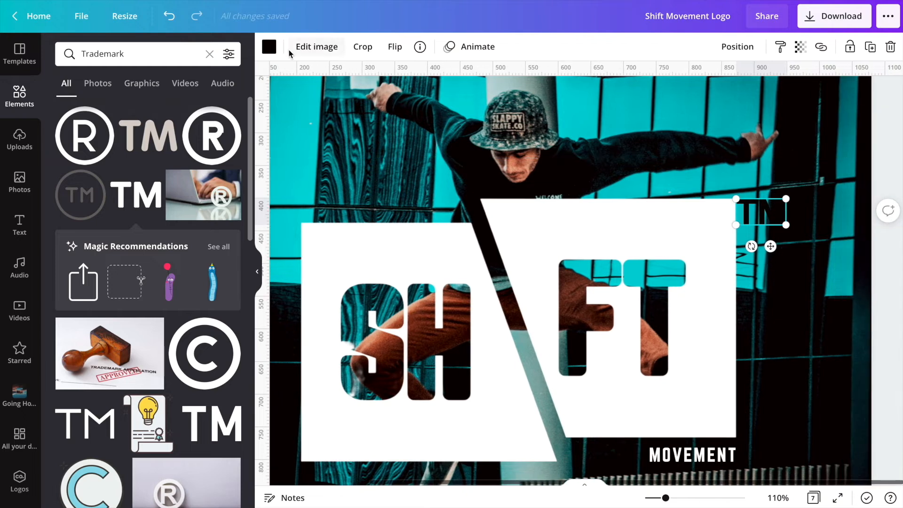
# - Recolor the TM mark white and shrink it slightly at the white box's top-right corner
pyautogui.click(270, 47)
pyautogui.click(68, 141)
pyautogui.moveTo(786, 225); pyautogui.dragTo(762, 212)
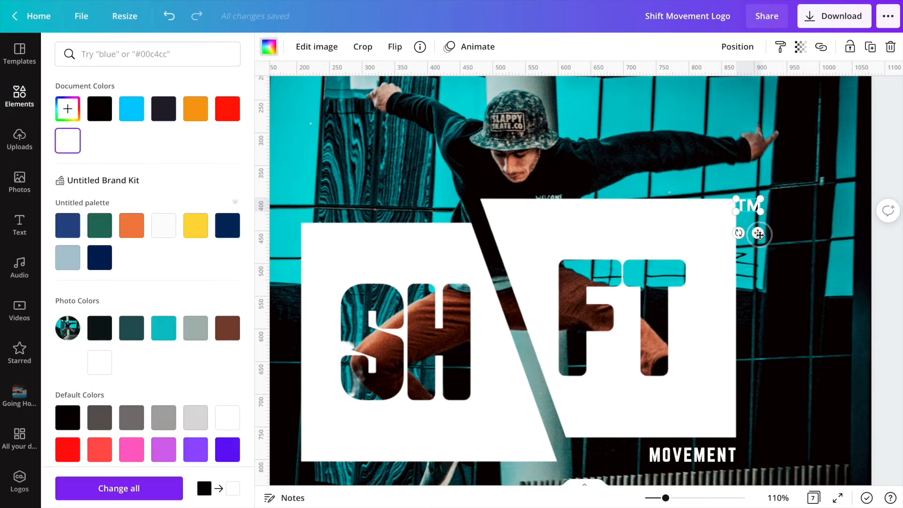
pyautogui.click(759, 292)
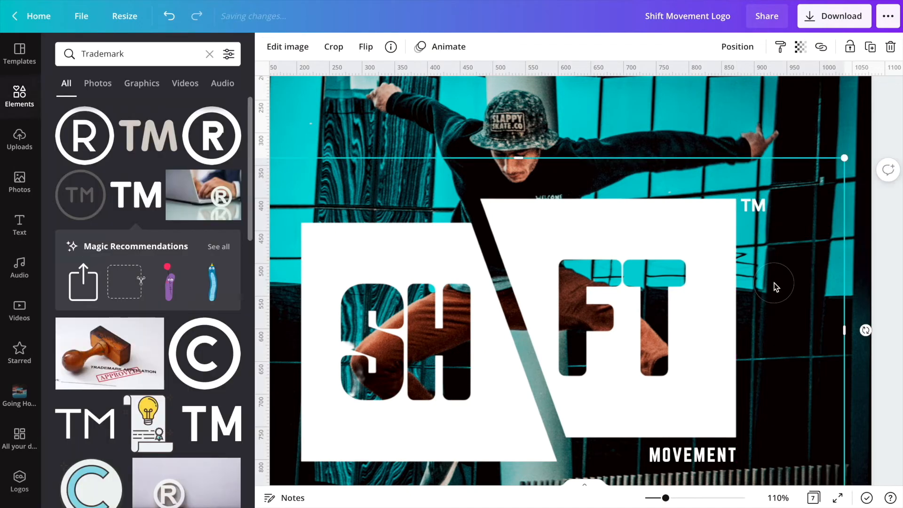
# - On the orange-logo page, move the SHIFT MOVEMENT text toward the top and the orange S logo below it
pyautogui.click(779, 499)
pyautogui.click(753, 359)
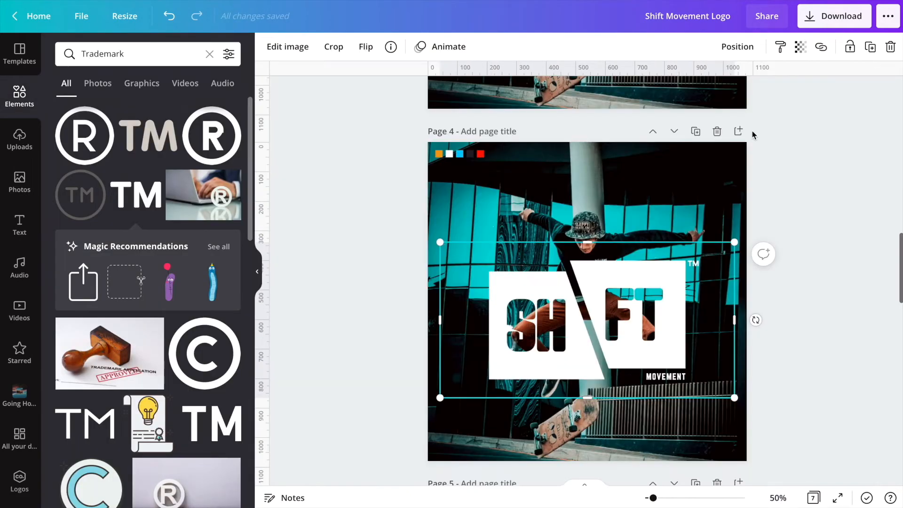
pyautogui.click(719, 222)
pyautogui.click(207, 56)
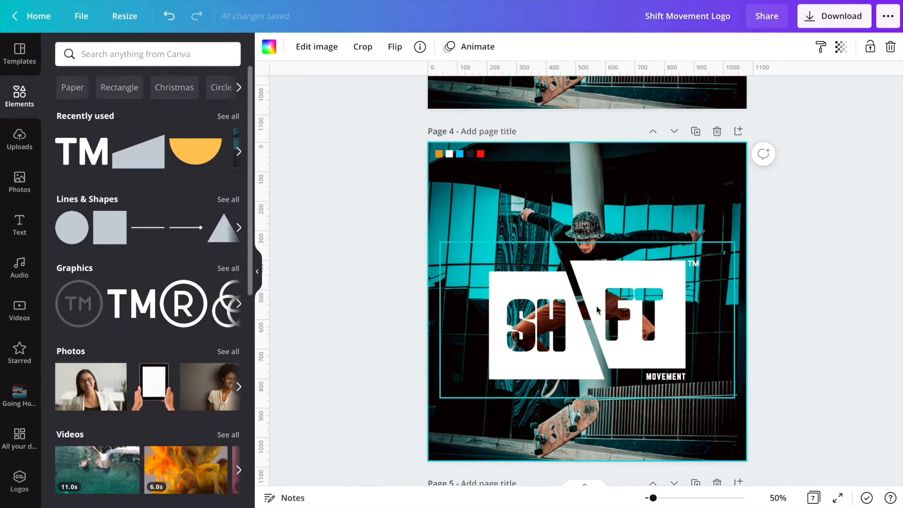
pyautogui.press('Escape')
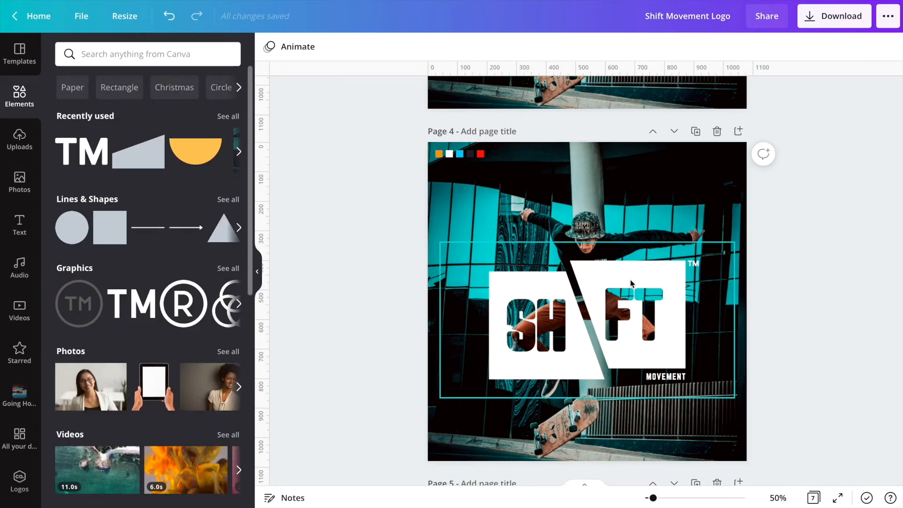
pyautogui.scroll(10, 631, 280)
pyautogui.scroll(3, 582, 210)
pyautogui.scroll(-6, 588, 225)
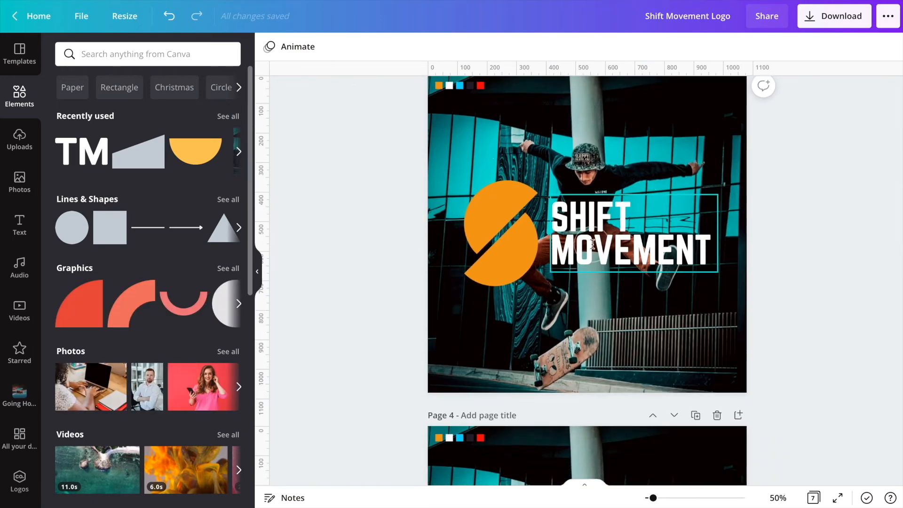
pyautogui.click(592, 244)
pyautogui.moveTo(593, 243); pyautogui.dragTo(551, 191)
pyautogui.moveTo(526, 253); pyautogui.dragTo(606, 306)
# - Widen the SHIFT MOVEMENT text box across the page so the words sit on a single line
pyautogui.click(610, 203)
pyautogui.moveTo(676, 180); pyautogui.dragTo(715, 182)
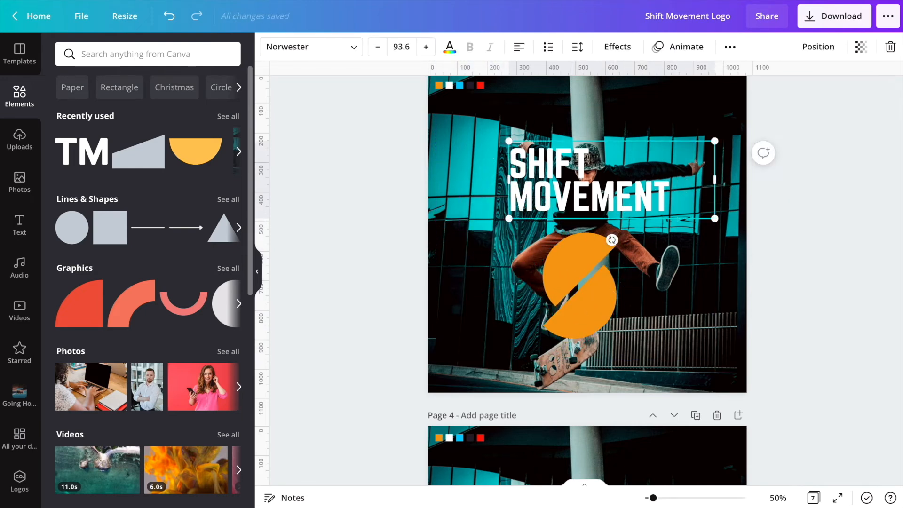
pyautogui.press('BackSpace')
pyautogui.hotkey('ctrl', 'z')
pyautogui.click(481, 182)
pyautogui.click(510, 180)
pyautogui.moveTo(510, 181); pyautogui.dragTo(447, 180)
pyautogui.moveTo(652, 174); pyautogui.dragTo(715, 180)
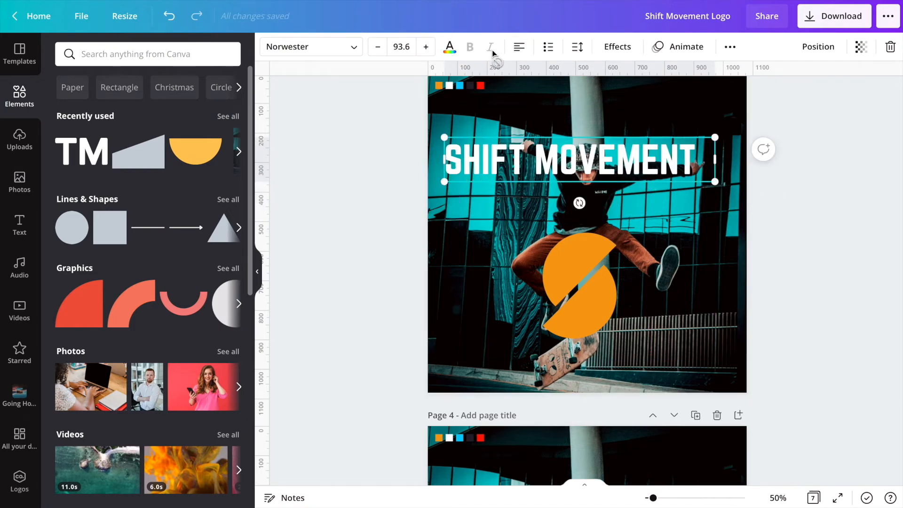
# - Set the SHIFT MOVEMENT font size to 60
pyautogui.click(380, 52)
pyautogui.click(380, 52)
pyautogui.click(379, 52)
pyautogui.click(379, 51)
pyautogui.click(380, 51)
pyautogui.click(379, 52)
pyautogui.click(380, 52)
pyautogui.click(405, 47)
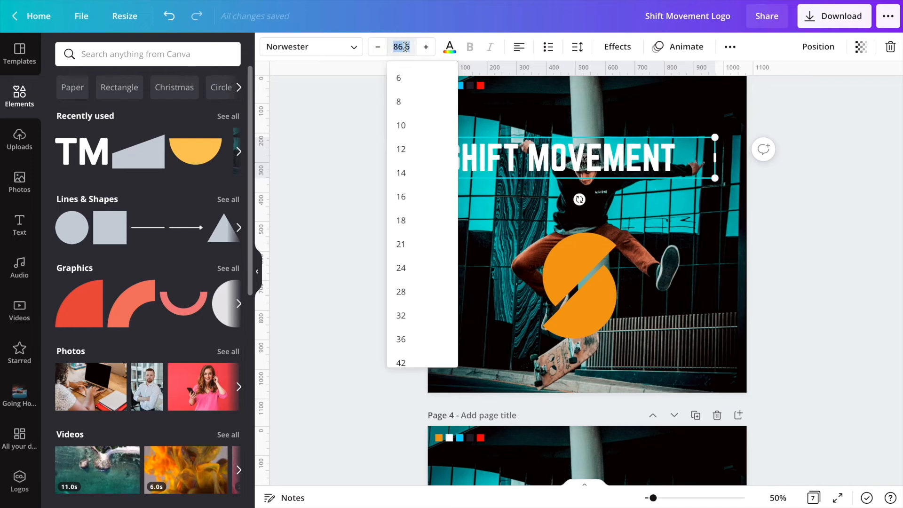
pyautogui.write('60')
pyautogui.press('Return')
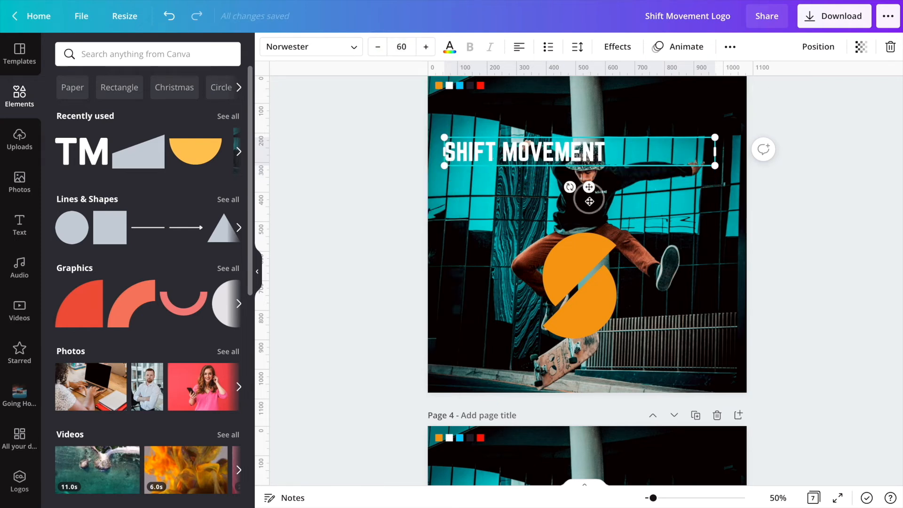
# - Center-align the text and apply the Curve shape effect with a curve of 91
pyautogui.moveTo(590, 201); pyautogui.dragTo(589, 228)
pyautogui.click(519, 46)
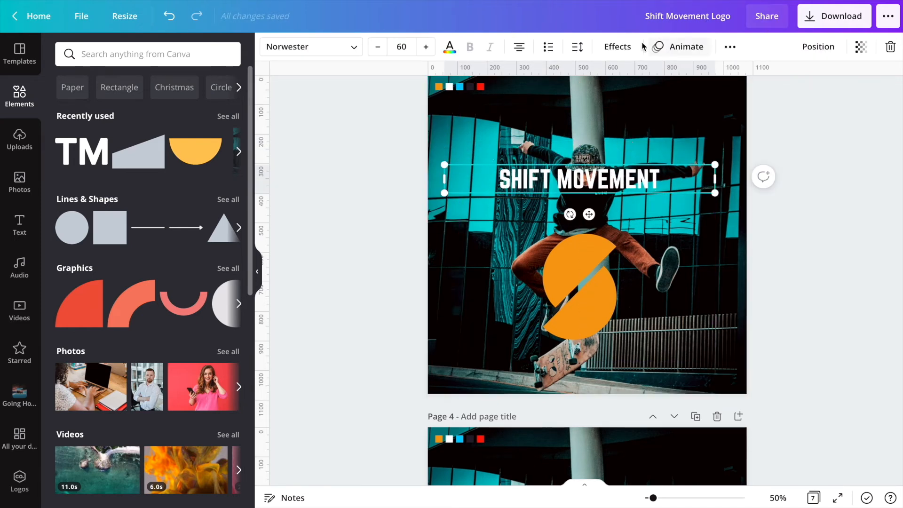
pyautogui.click(618, 47)
pyautogui.click(145, 380)
pyautogui.moveTo(190, 450); pyautogui.dragTo(235, 455)
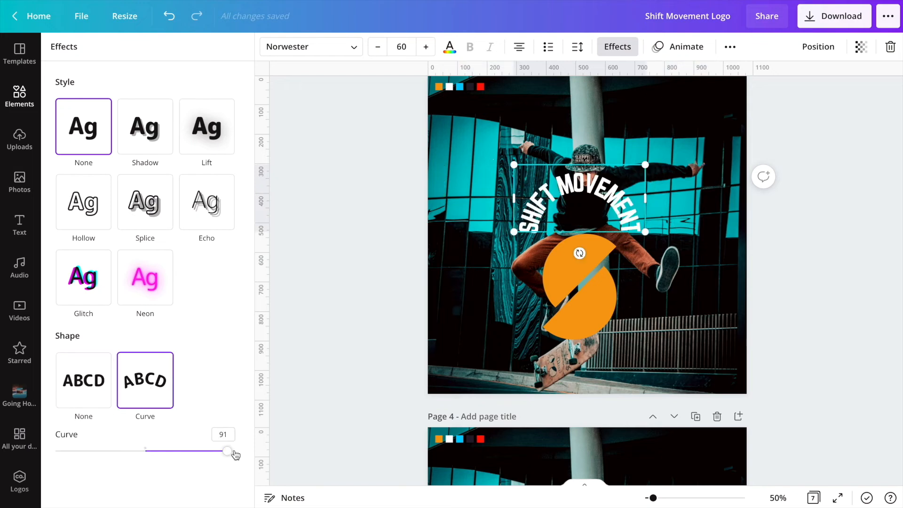
# - Set the curved text's letter spacing to 422 and its line spacing to 0
pyautogui.click(578, 52)
pyautogui.moveTo(669, 112); pyautogui.dragTo(699, 93)
pyautogui.click(752, 112)
pyautogui.write('0')
pyautogui.click(669, 88)
pyautogui.click(752, 106)
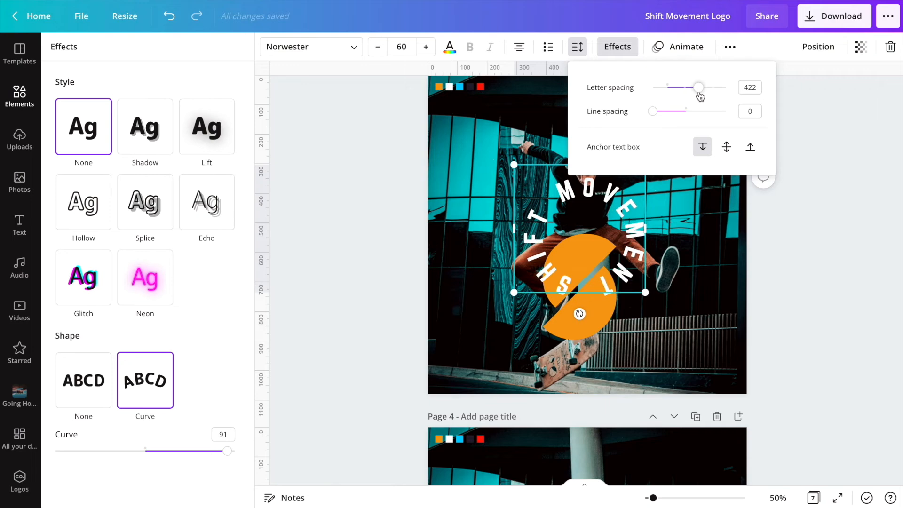
# - Resize and reposition the circular text so it wraps evenly around the orange S logo
pyautogui.moveTo(637, 280); pyautogui.dragTo(697, 352)
pyautogui.moveTo(642, 324); pyautogui.dragTo(534, 296)
pyautogui.click(584, 314)
pyautogui.moveTo(589, 219); pyautogui.dragTo(587, 260)
pyautogui.click(737, 47)
pyautogui.click(711, 158)
pyautogui.click(598, 155)
pyautogui.moveTo(540, 310); pyautogui.dragTo(629, 310)
pyautogui.moveTo(587, 340); pyautogui.dragTo(499, 293)
pyautogui.click(819, 47)
pyautogui.click(690, 237)
pyautogui.click(609, 246)
pyautogui.click(818, 47)
pyautogui.click(779, 89)
pyautogui.moveTo(594, 246); pyautogui.dragTo(585, 261)
pyautogui.moveTo(582, 246)
pyautogui.mouseDown()
pyautogui.moveTo(585, 236)
pyautogui.moveTo(599, 257)
pyautogui.moveTo(589, 247)
pyautogui.mouseUp()
pyautogui.click(655, 329)
# - Add a circle, size it behind the S logo and send it backward
pyautogui.press('c')
pyautogui.moveTo(674, 148); pyautogui.dragTo(608, 238)
pyautogui.moveTo(555, 287); pyautogui.dragTo(580, 248)
pyautogui.click(737, 46)
pyautogui.click(708, 87)
pyautogui.click(707, 88)
pyautogui.moveTo(523, 188); pyautogui.dragTo(518, 183)
pyautogui.moveTo(619, 284); pyautogui.dragTo(627, 292)
pyautogui.moveTo(519, 182); pyautogui.dragTo(515, 178)
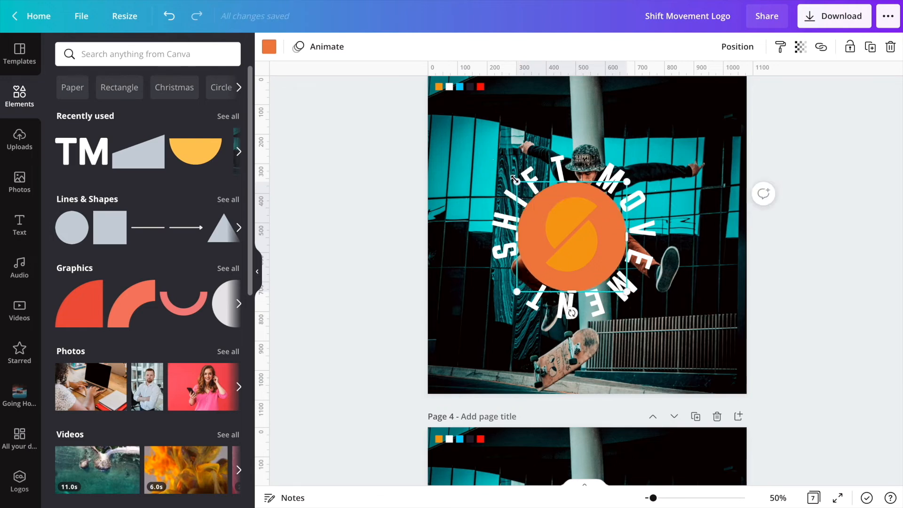
# - Recolor both halves of the S logo white
pyautogui.doubleClick(580, 250)
pyautogui.click(269, 46)
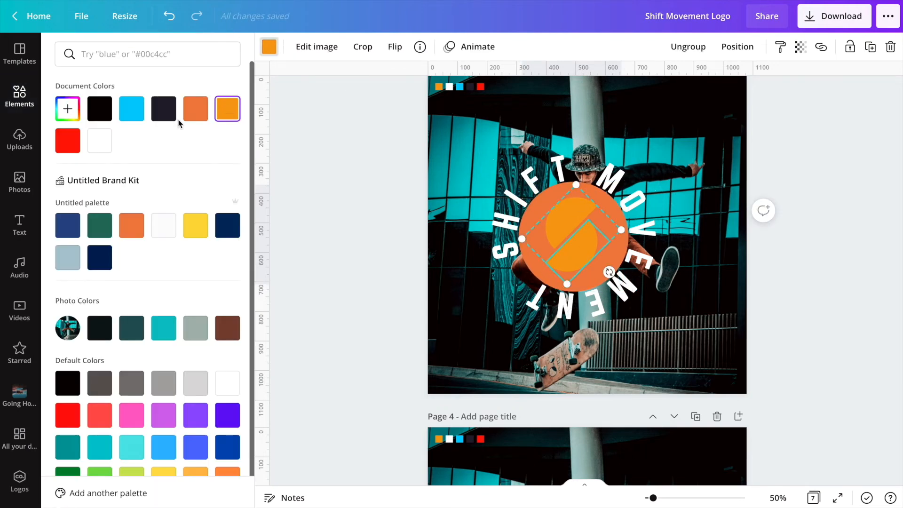
pyautogui.click(100, 141)
pyautogui.click(571, 221)
pyautogui.click(100, 140)
pyautogui.click(578, 255)
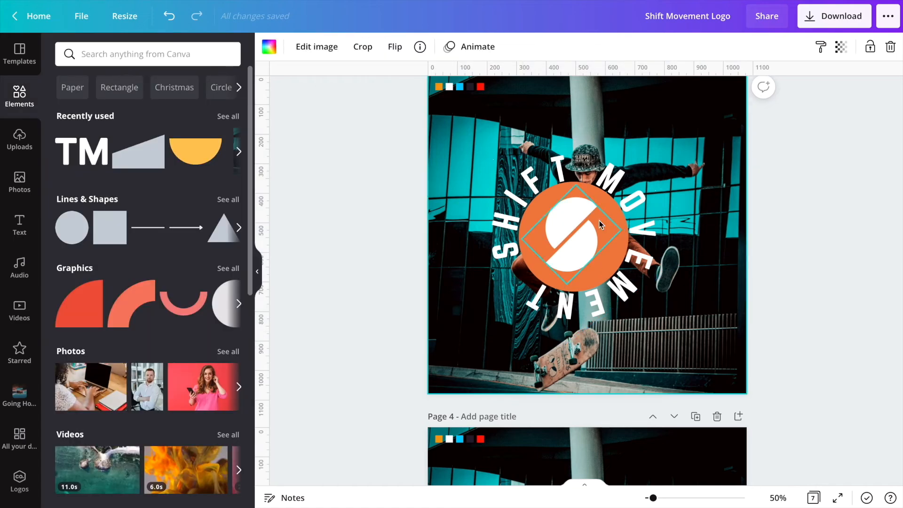
pyautogui.click(712, 176)
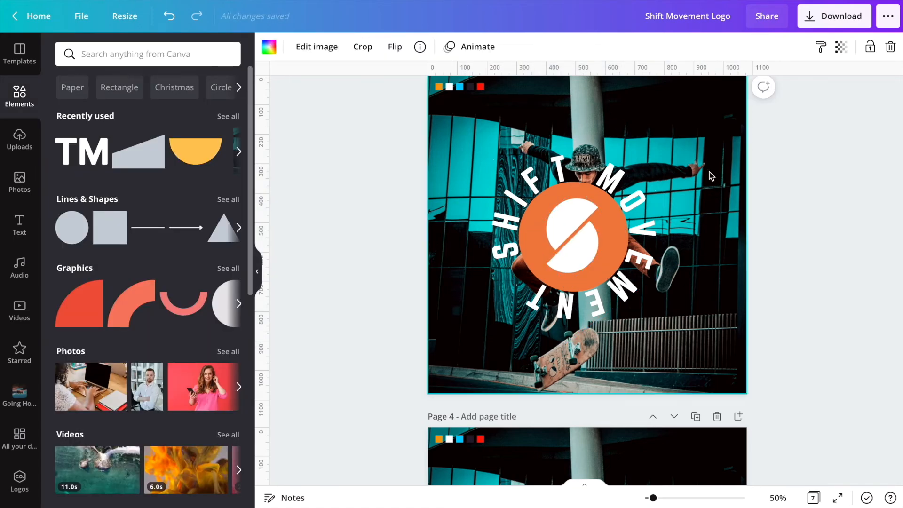
# - Delete the orange circle behind the S logo
pyautogui.click(564, 253)
pyautogui.click(739, 47)
pyautogui.click(708, 82)
pyautogui.click(615, 263)
pyautogui.press('Delete')
# - Center the white S logo inside the ring of text
pyautogui.click(629, 283)
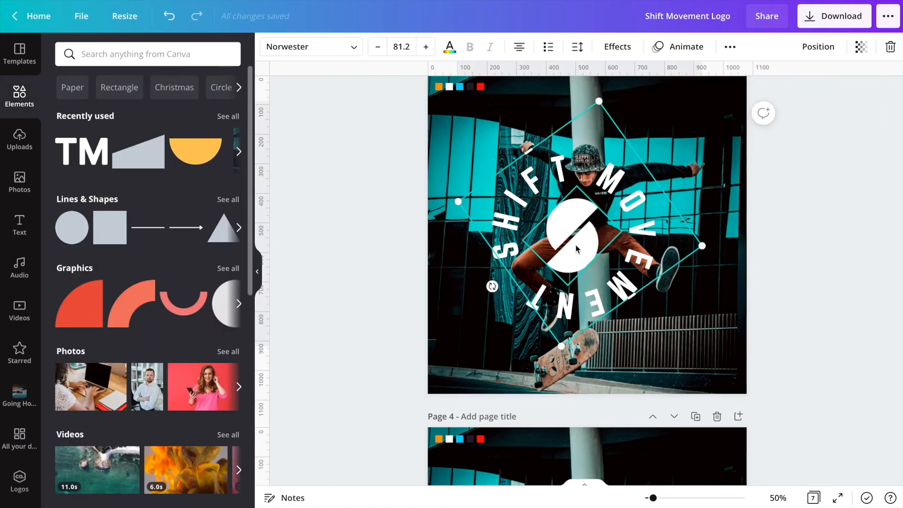
pyautogui.click(575, 250)
pyautogui.keyDown('shift'); pyautogui.click(596, 308); pyautogui.keyUp('shift')
pyautogui.moveTo(583, 241); pyautogui.dragTo(597, 243)
pyautogui.click(688, 155)
pyautogui.click(611, 206)
pyautogui.click(673, 130)
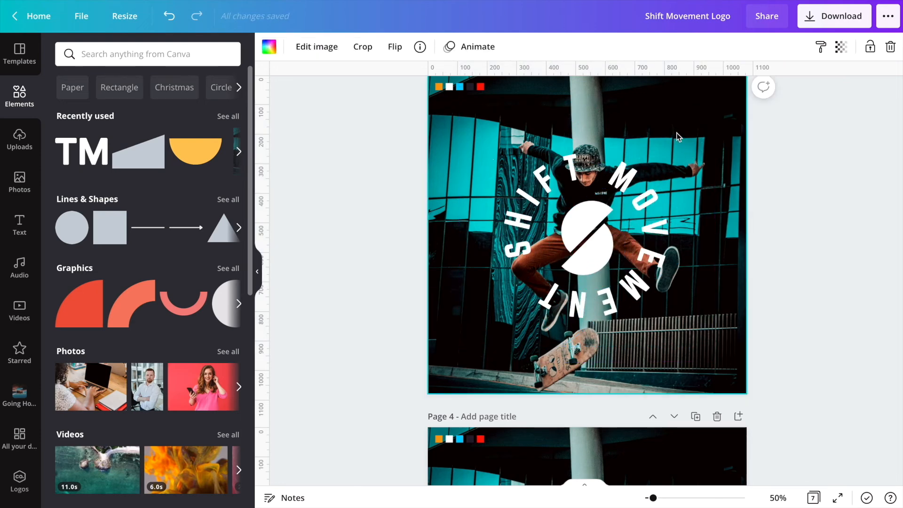
# - Select the circular emblem, shrink it and place it in the photo's top-right corner
pyautogui.click(677, 137)
pyautogui.moveTo(706, 113); pyautogui.dragTo(604, 217)
pyautogui.moveTo(544, 302); pyautogui.dragTo(694, 152)
pyautogui.click(691, 165)
pyautogui.click(711, 169)
pyautogui.moveTo(615, 195); pyautogui.dragTo(682, 136)
pyautogui.moveTo(721, 113); pyautogui.dragTo(704, 123)
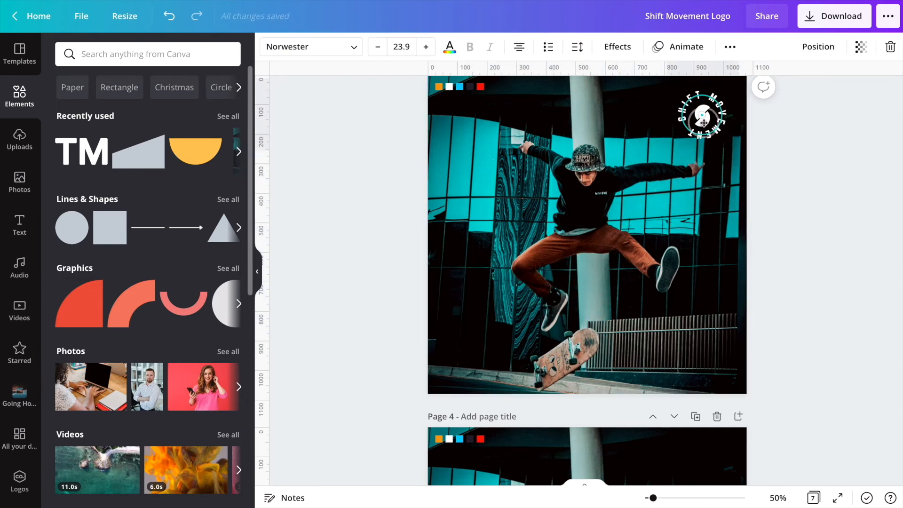
# - Copy the orange S logo and SHIFT MOVEMENT text from the page above and paste them near this page's bottom
pyautogui.click(677, 188)
pyautogui.scroll(5, 588, 188)
pyautogui.click(490, 99)
pyautogui.hotkey('ctrl', 'c')
pyautogui.scroll(-4, 564, 188)
pyautogui.hotkey('ctrl', 'v')
pyautogui.moveTo(631, 246); pyautogui.dragTo(642, 331)
pyautogui.moveTo(494, 222); pyautogui.dragTo(495, 330)
# - Add a square behind the S logo, send it backward and fill it orange
pyautogui.click(529, 278)
pyautogui.press('r')
pyautogui.moveTo(716, 115); pyautogui.dragTo(480, 334)
pyautogui.click(737, 47)
pyautogui.click(705, 82)
pyautogui.click(270, 46)
pyautogui.click(226, 118)
pyautogui.click(527, 306)
pyautogui.click(481, 336)
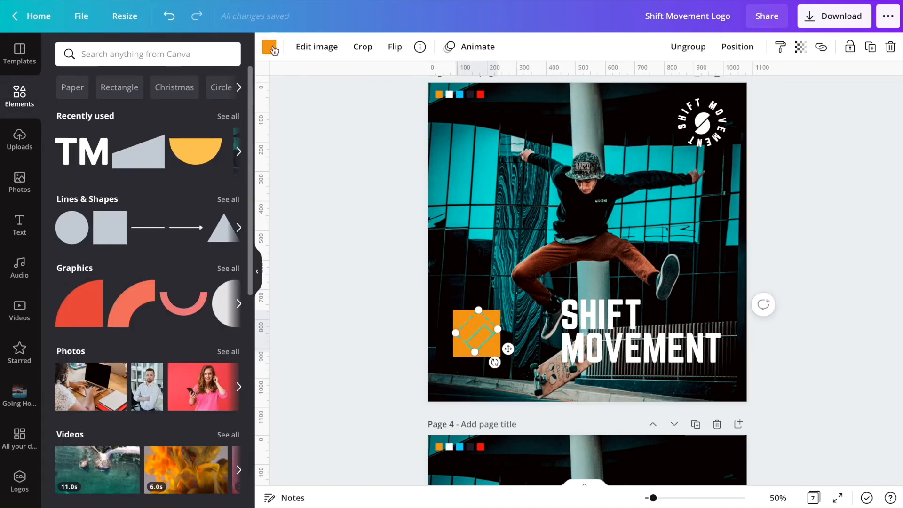
# - Recolor the S logo's halves white on the orange square
pyautogui.click(269, 46)
pyautogui.click(161, 116)
pyautogui.click(473, 325)
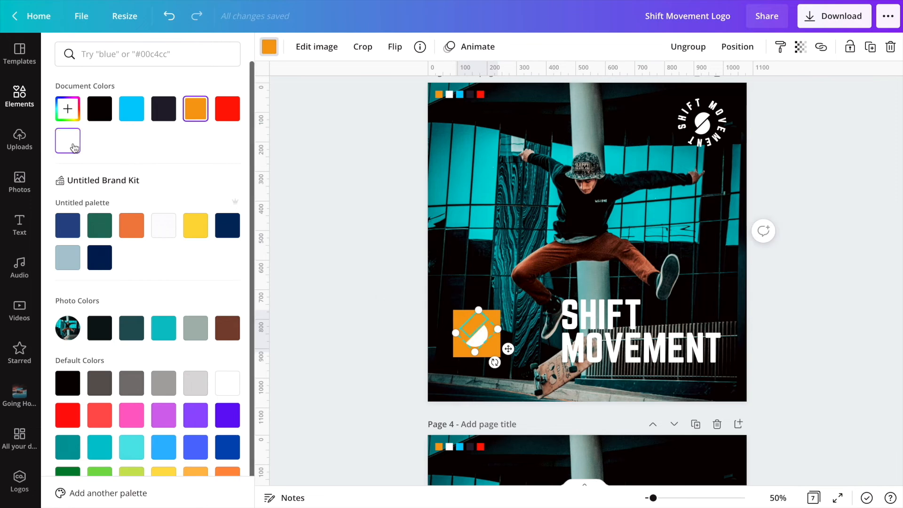
pyautogui.click(78, 146)
pyautogui.click(480, 269)
# - Put SHIFT MOVEMENT on one line, left-align it and place it beside the orange square at the page bottom
pyautogui.click(593, 333)
pyautogui.click(410, 49)
pyautogui.press('Return')
pyautogui.moveTo(709, 354); pyautogui.dragTo(703, 352)
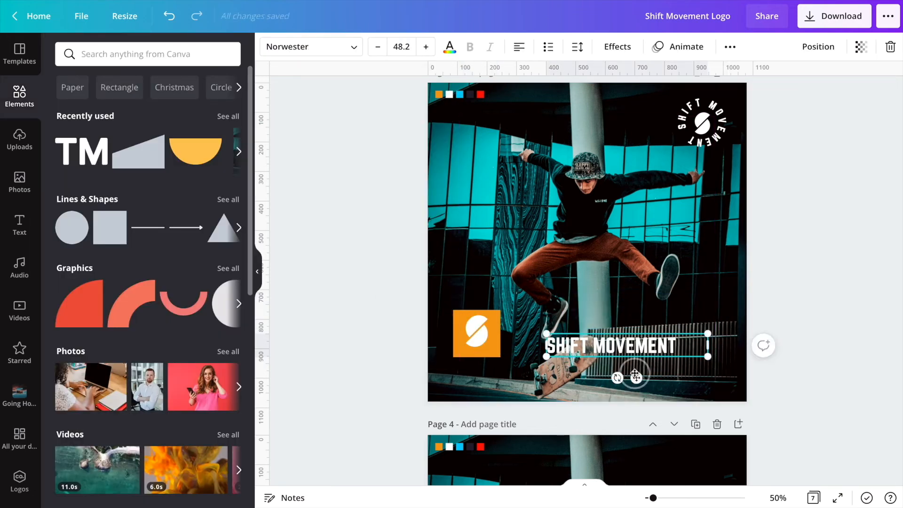
pyautogui.moveTo(621, 346); pyautogui.dragTo(591, 334)
pyautogui.keyDown('shift'); pyautogui.click(487, 334); pyautogui.keyUp('shift')
pyautogui.press('super+g')
pyautogui.moveTo(487, 331); pyautogui.dragTo(499, 348)
pyautogui.click(621, 375)
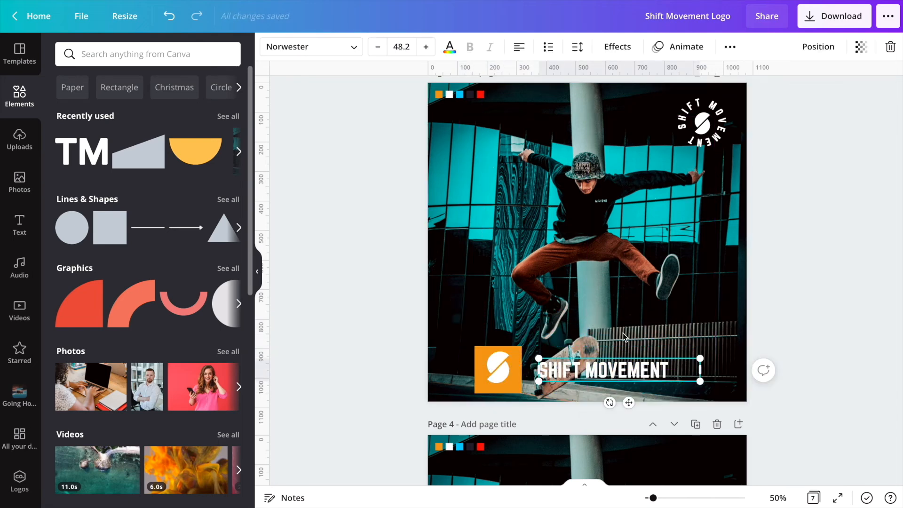
pyautogui.click(519, 47)
pyautogui.moveTo(614, 370); pyautogui.dragTo(597, 370)
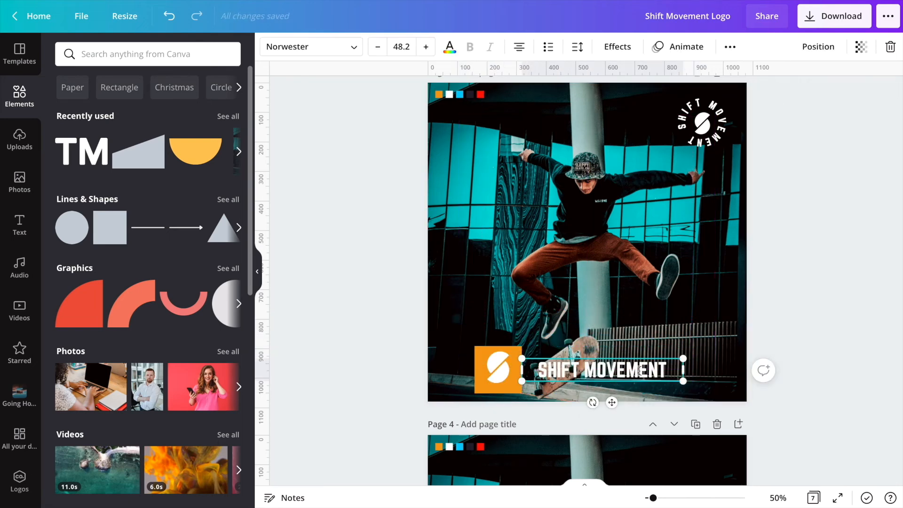
# - Add a horizontal line along the orange square's top edge, extending to the text's right end
pyautogui.click(626, 323)
pyautogui.press('l')
pyautogui.moveTo(597, 265); pyautogui.dragTo(614, 369)
pyautogui.moveTo(653, 499); pyautogui.dragTo(670, 500)
pyautogui.moveTo(637, 267); pyautogui.dragTo(638, 268)
pyautogui.hscroll(1, 639, 270)
pyautogui.moveTo(669, 499); pyautogui.dragTo(664, 499)
pyautogui.moveTo(851, 249); pyautogui.dragTo(755, 249)
pyautogui.moveTo(312, 249); pyautogui.dragTo(390, 249)
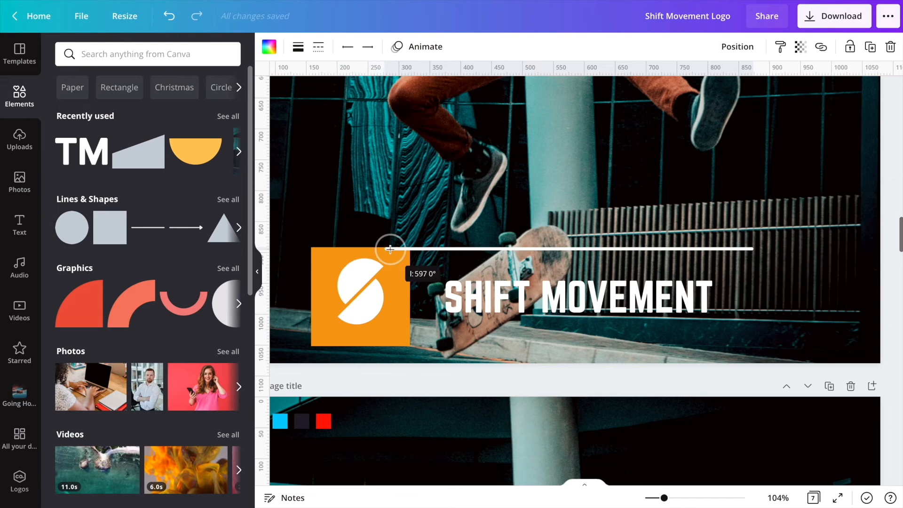
# - Duplicate the line onto the square's bottom edge and set its line weight to 8
pyautogui.hotkey('ctrl', 'd')
pyautogui.moveTo(590, 286); pyautogui.dragTo(582, 369)
pyautogui.click(298, 46)
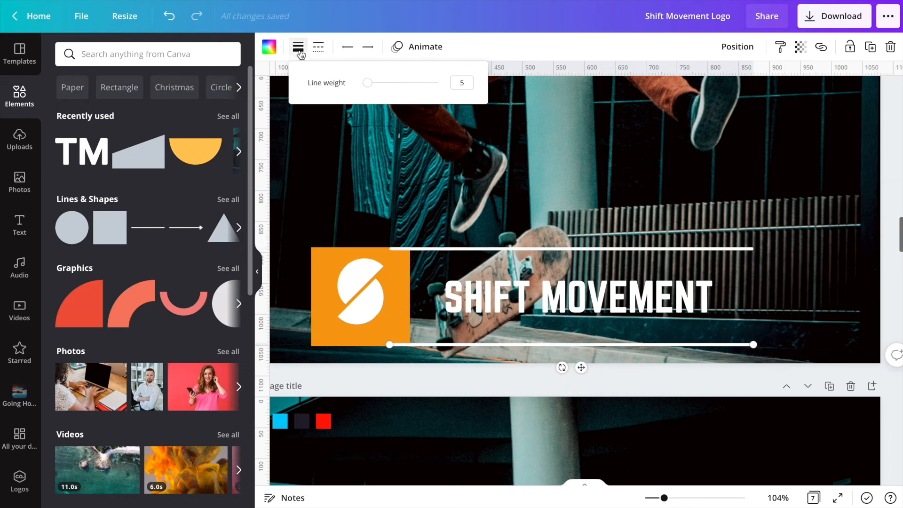
pyautogui.write('8')
pyautogui.press('Return')
# - Delete the top line and trim the bottom line to start at the orange square's right edge
pyautogui.click(517, 249)
pyautogui.press('Delete')
pyautogui.moveTo(606, 344); pyautogui.dragTo(606, 342)
pyautogui.click(318, 47)
pyautogui.click(580, 367)
pyautogui.moveTo(390, 343); pyautogui.dragTo(410, 343)
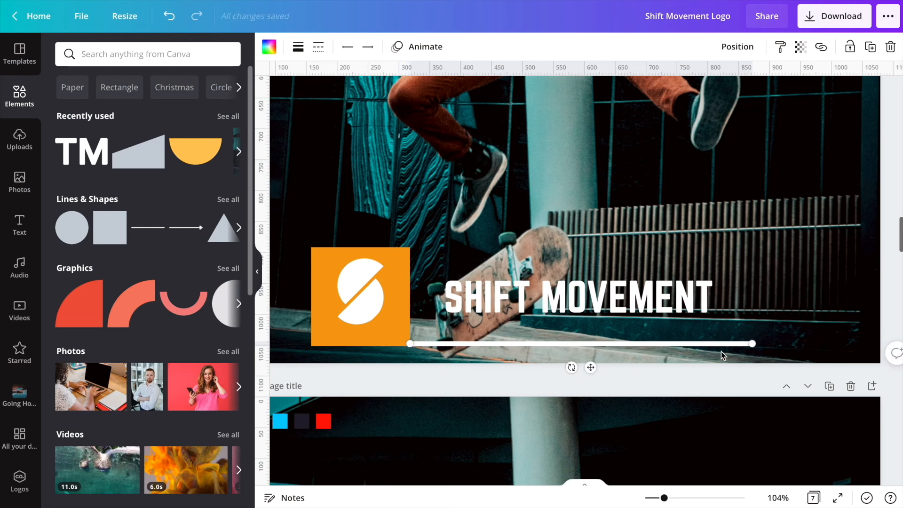
pyautogui.moveTo(753, 344); pyautogui.dragTo(773, 343)
# - Nudge the SHIFT MOVEMENT text right and duplicate the bottom line along the square's top edge
pyautogui.click(746, 297)
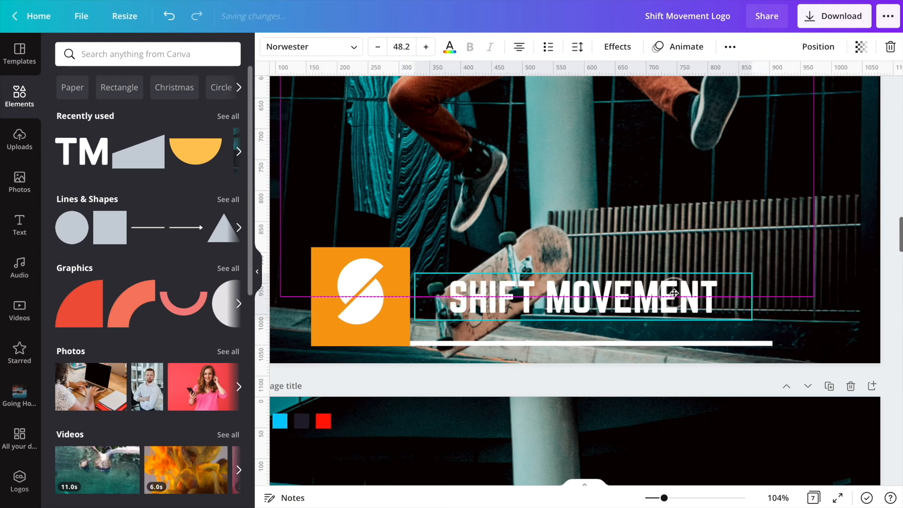
pyautogui.moveTo(746, 296); pyautogui.dragTo(766, 298)
pyautogui.click(767, 343)
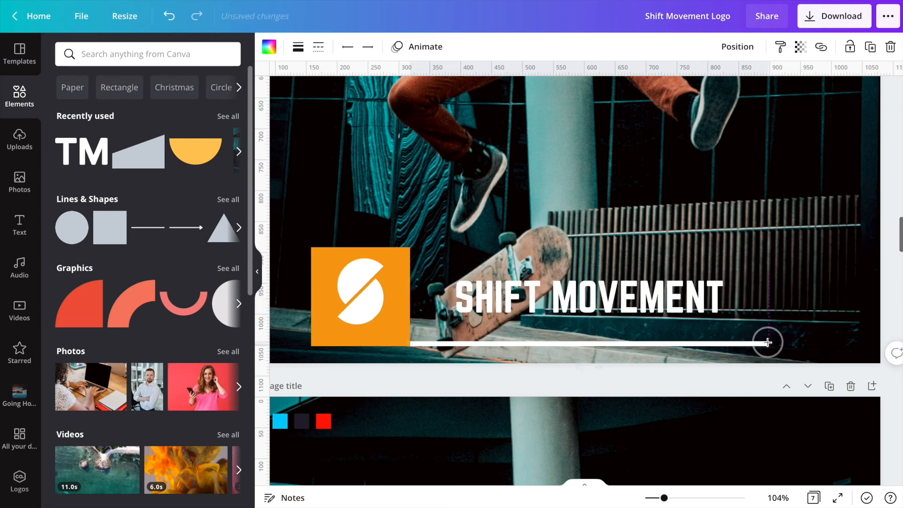
pyautogui.hotkey('ctrl', 'd')
pyautogui.moveTo(744, 351); pyautogui.dragTo(732, 244)
# - Close the frame with a vertical line on the right and nudge the text to sit inside it
pyautogui.hotkey('ctrl', 'd')
pyautogui.moveTo(624, 259); pyautogui.dragTo(784, 346)
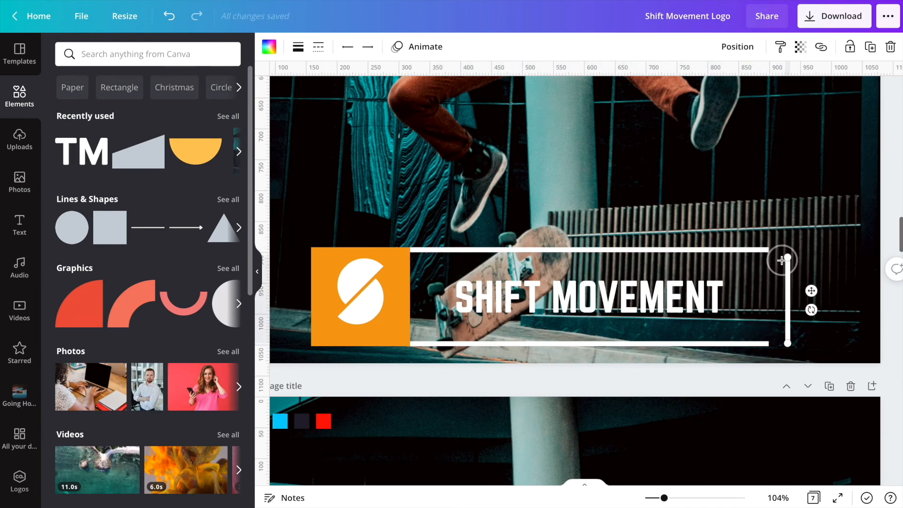
pyautogui.moveTo(789, 258); pyautogui.dragTo(768, 249)
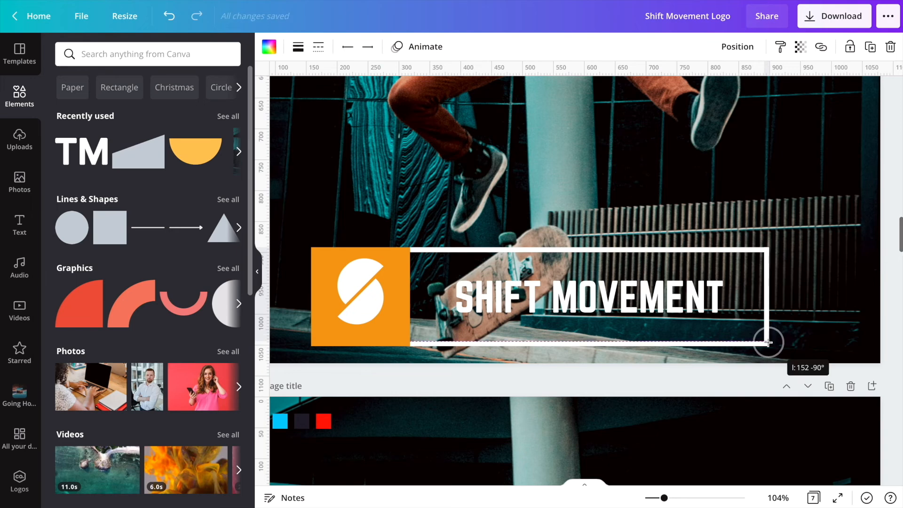
pyautogui.click(706, 296)
pyautogui.moveTo(765, 298); pyautogui.dragTo(765, 300)
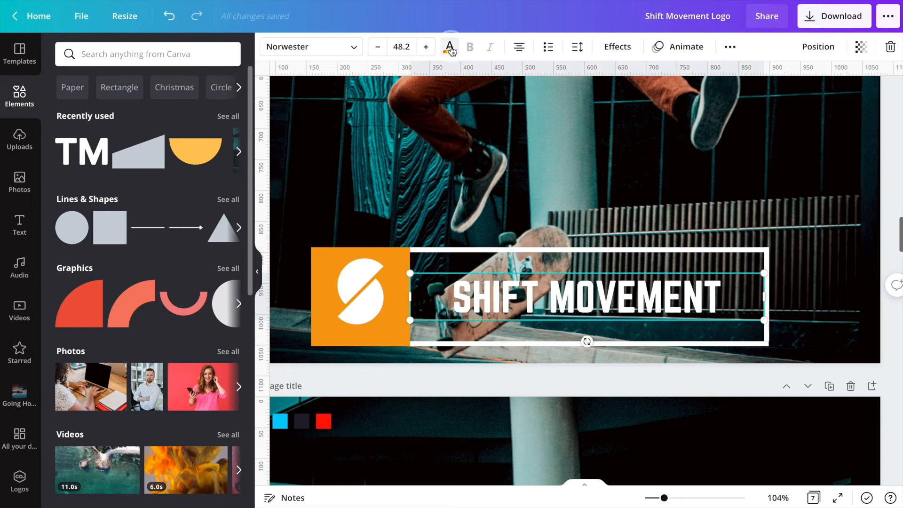
# - Recolor the banner frame's lines orange to match the S square
pyautogui.click(450, 47)
pyautogui.click(442, 250)
pyautogui.click(270, 49)
pyautogui.click(193, 112)
pyautogui.click(766, 320)
pyautogui.keyDown('shift'); pyautogui.click(733, 345); pyautogui.keyUp('shift')
pyautogui.click(196, 110)
pyautogui.click(665, 213)
pyautogui.click(602, 250)
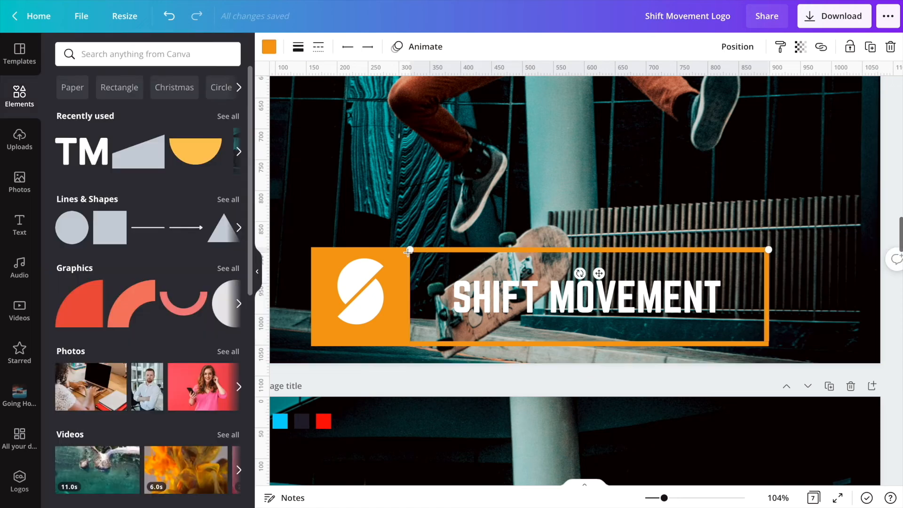
pyautogui.click(675, 211)
# - Set the SHIFT MOVEMENT text size to 50
pyautogui.click(588, 297)
pyautogui.click(402, 46)
pyautogui.write('50')
pyautogui.press('Return')
# - Select the whole banner logo and center it on the page
pyautogui.moveTo(595, 303); pyautogui.dragTo(596, 301)
pyautogui.moveTo(532, 218); pyautogui.dragTo(387, 356)
pyautogui.moveTo(806, 223); pyautogui.dragTo(362, 355)
pyautogui.moveTo(559, 301); pyautogui.dragTo(565, 294)
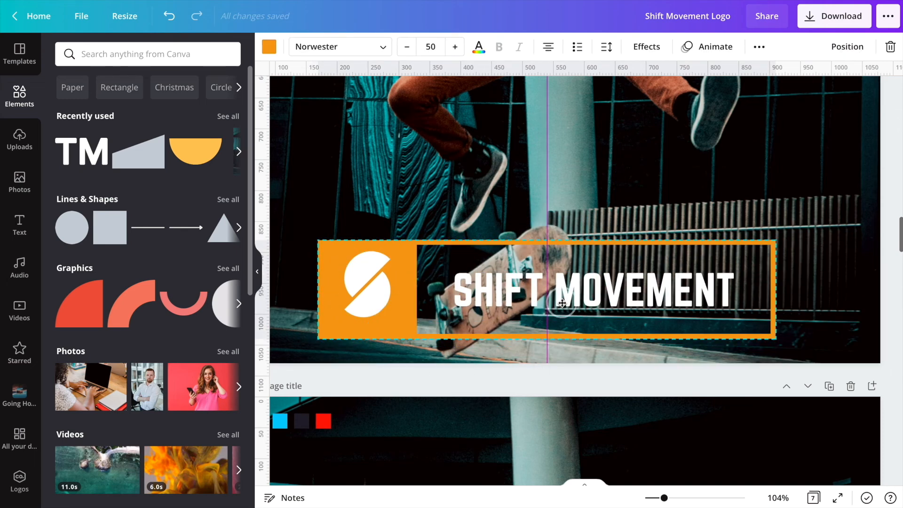
# - Scale the banner logo down and place it in the photo's bottom-right corner
pyautogui.click(659, 211)
pyautogui.click(778, 498)
pyautogui.click(753, 418)
pyautogui.click(629, 309)
pyautogui.moveTo(696, 323); pyautogui.dragTo(593, 301)
pyautogui.moveTo(544, 320); pyautogui.dragTo(685, 342)
pyautogui.click(687, 280)
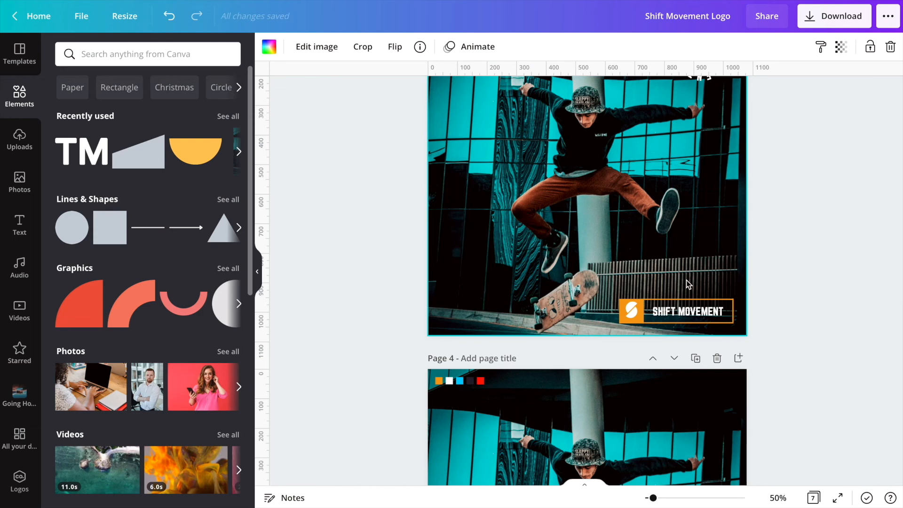
pyautogui.click(653, 331)
pyautogui.moveTo(623, 329); pyautogui.dragTo(640, 325)
pyautogui.click(690, 276)
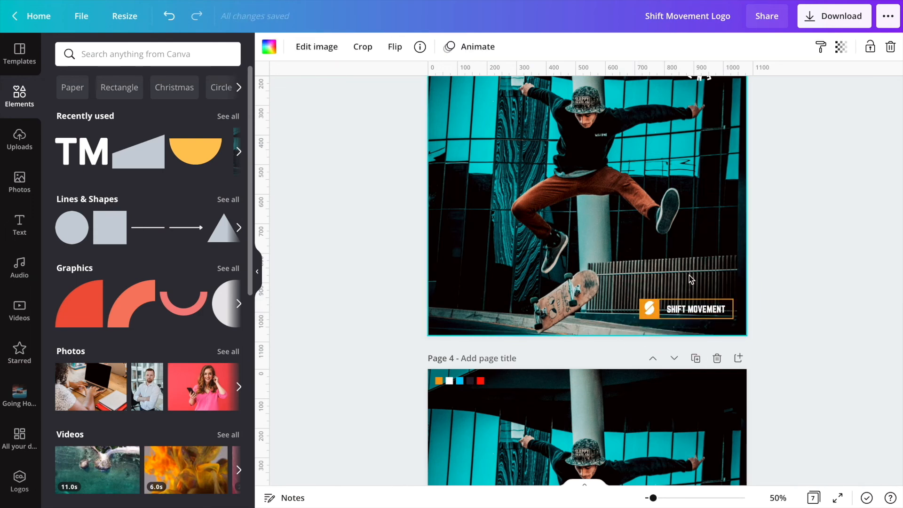
# - Duplicate the SHIFT MOVEMENT CO. text and move the copy to the photo's lower left
pyautogui.scroll(1, 690, 275)
pyautogui.click(696, 365)
pyautogui.hotkey('ctrl', 'd')
pyautogui.moveTo(709, 398); pyautogui.dragTo(492, 341)
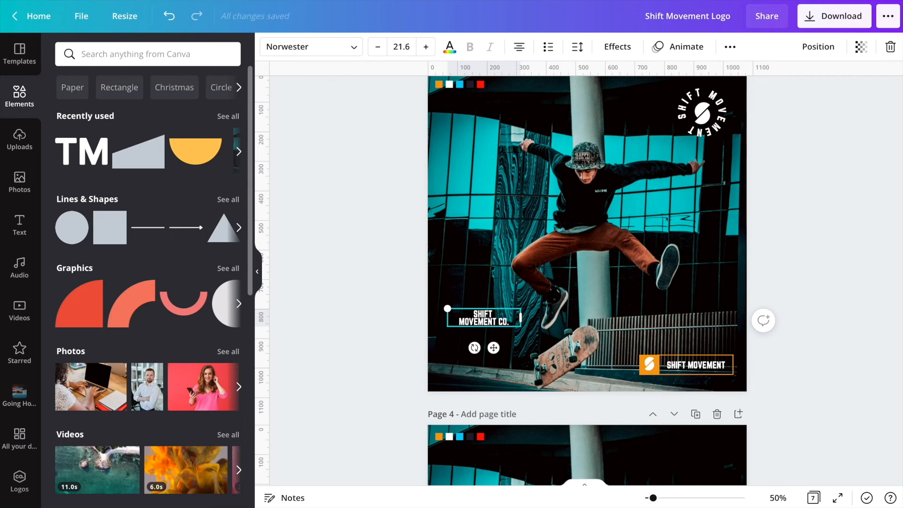
# - Set the word SHIFT's font size to 60
pyautogui.click(501, 298)
pyautogui.click(498, 313)
pyautogui.click(404, 46)
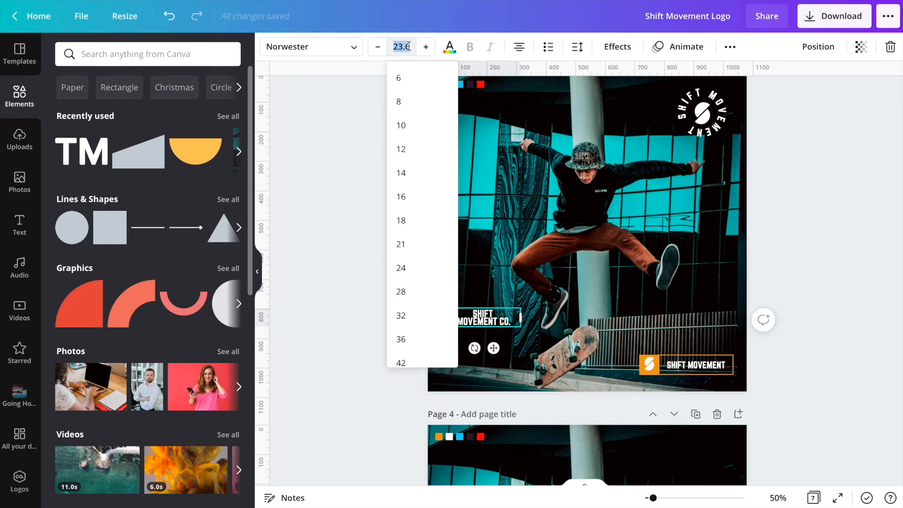
pyautogui.write('60')
pyautogui.press('Return')
# - Reposition and resize the SHIFT MOVEMENT CO. text block in the lower left
pyautogui.moveTo(654, 499); pyautogui.dragTo(659, 500)
pyautogui.moveTo(433, 318); pyautogui.dragTo(439, 324)
pyautogui.click(441, 287)
pyautogui.click(439, 322)
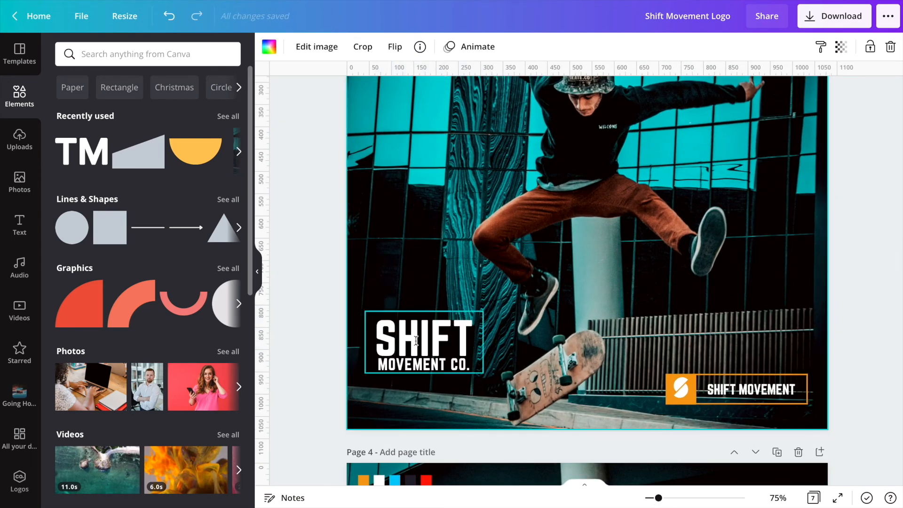
pyautogui.moveTo(416, 341); pyautogui.dragTo(419, 312)
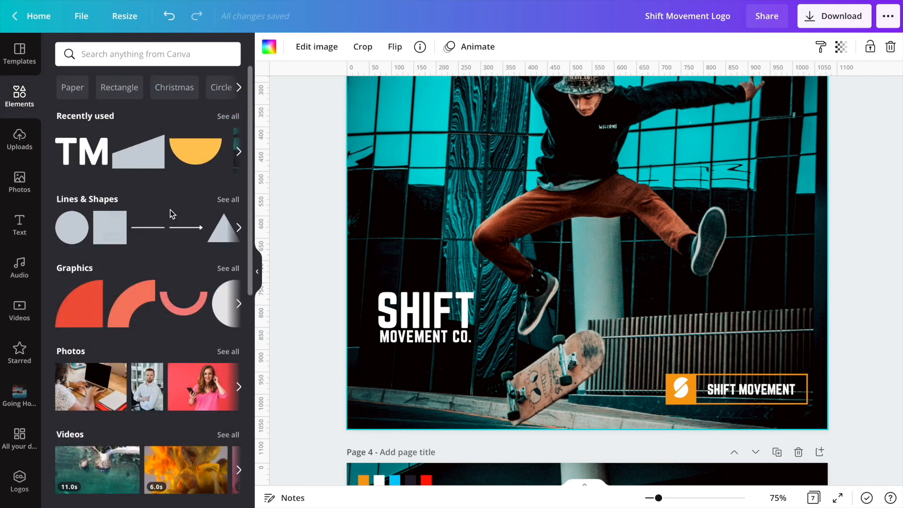
# - Add a square outline shape over the SHIFT text and color it white
pyautogui.click(228, 200)
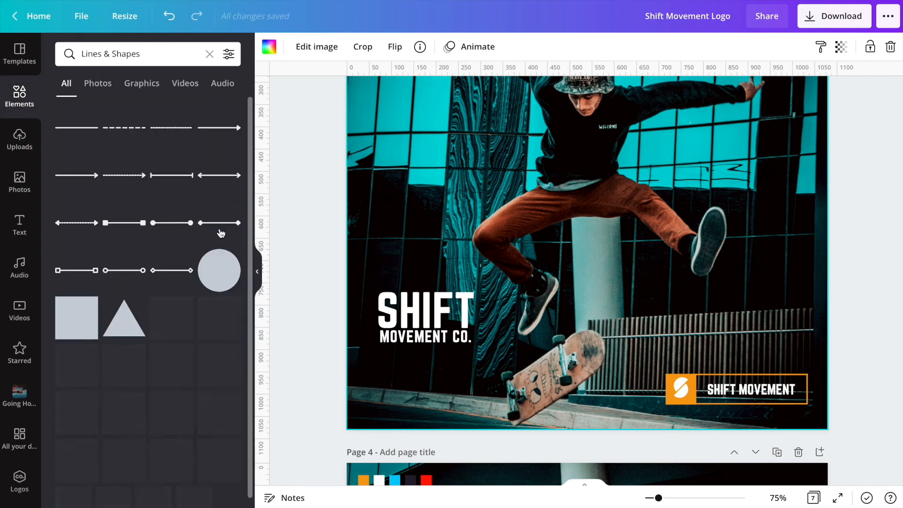
pyautogui.scroll(-3, 181, 282)
pyautogui.click(78, 389)
pyautogui.moveTo(455, 320); pyautogui.dragTo(418, 305)
pyautogui.moveTo(719, 189); pyautogui.dragTo(619, 272)
pyautogui.moveTo(564, 317); pyautogui.dragTo(565, 392)
pyautogui.moveTo(516, 134); pyautogui.dragTo(481, 278)
pyautogui.click(269, 46)
pyautogui.click(228, 382)
# - Fit the white frame around the text, layer it behind, and center the text within it
pyautogui.moveTo(585, 396); pyautogui.dragTo(554, 343)
pyautogui.moveTo(514, 323); pyautogui.dragTo(467, 321)
pyautogui.moveTo(516, 368); pyautogui.dragTo(497, 358)
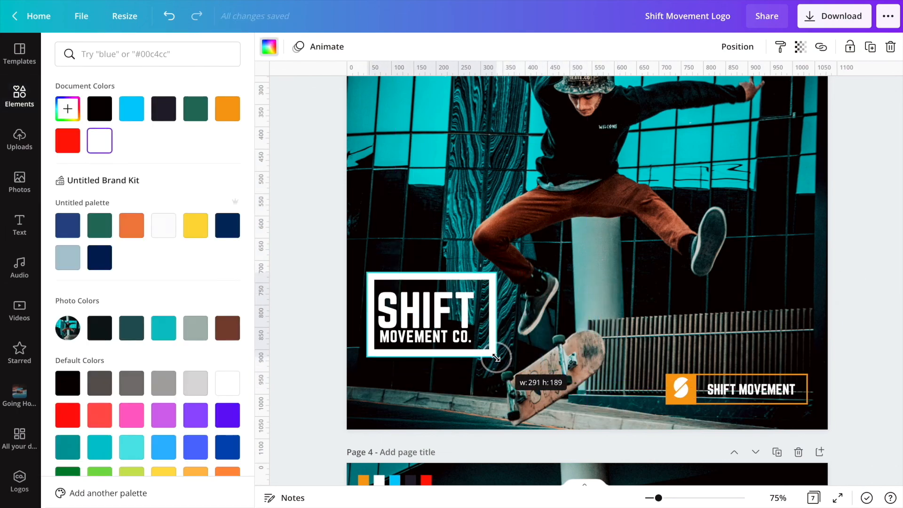
pyautogui.moveTo(497, 273)
pyautogui.mouseDown()
pyautogui.moveTo(527, 270)
pyautogui.moveTo(492, 277)
pyautogui.mouseUp()
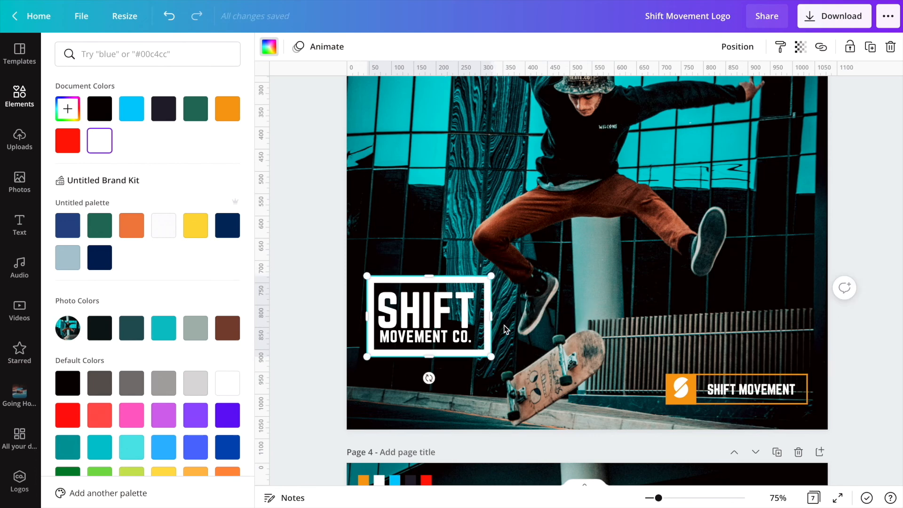
pyautogui.moveTo(492, 316); pyautogui.dragTo(501, 316)
pyautogui.click(738, 47)
pyautogui.click(701, 84)
pyautogui.moveTo(430, 320); pyautogui.dragTo(438, 322)
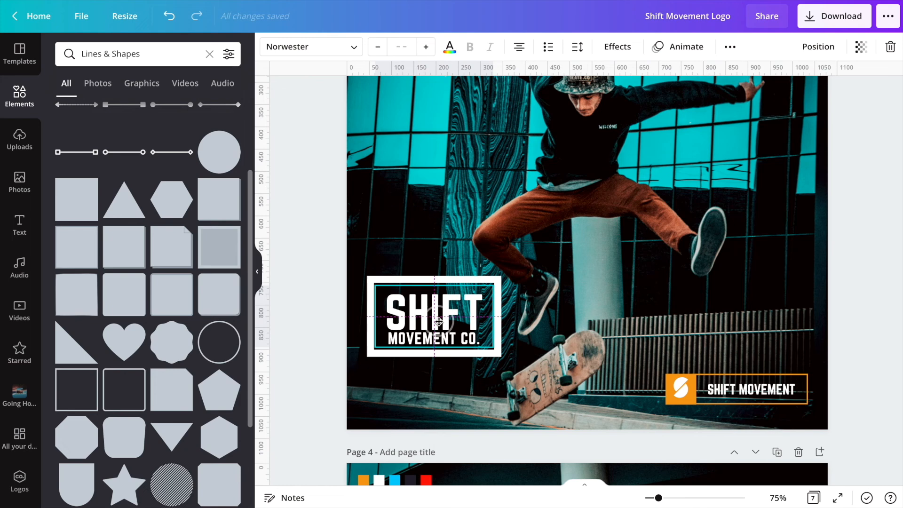
# - Scale the framed SHIFT logo down and move it into the photo's bottom-left corner
pyautogui.click(459, 218)
pyautogui.moveTo(459, 222); pyautogui.dragTo(433, 401)
pyautogui.moveTo(501, 277); pyautogui.dragTo(458, 323)
pyautogui.moveTo(430, 335); pyautogui.dragTo(431, 393)
pyautogui.click(426, 322)
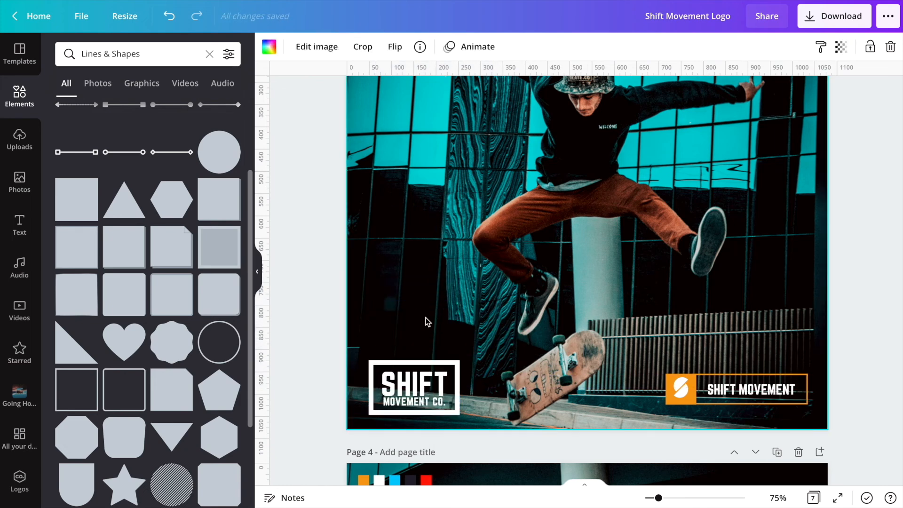
# - Try coloring the framed logo's border and text orange
pyautogui.click(440, 365)
pyautogui.click(269, 47)
pyautogui.click(195, 110)
pyautogui.click(416, 387)
pyautogui.click(450, 47)
pyautogui.click(195, 109)
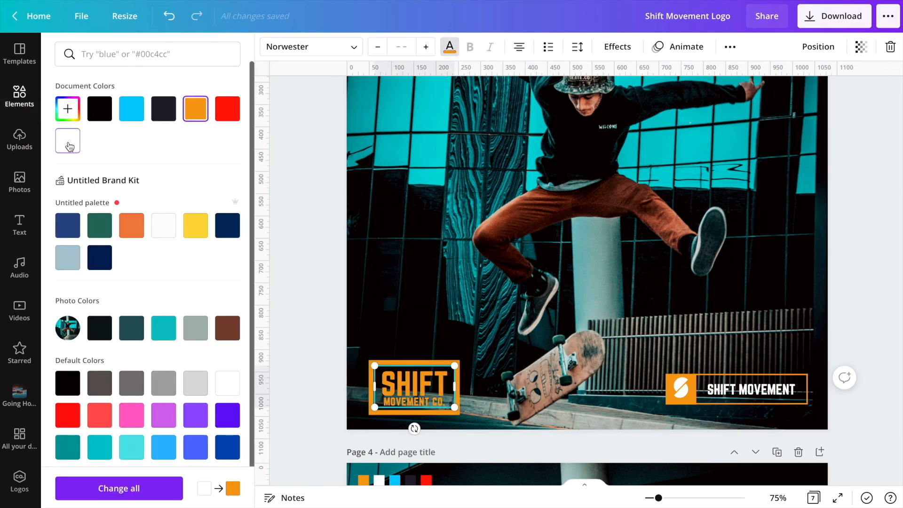
pyautogui.click(69, 143)
# - Recolor the framed logo's border cyan
pyautogui.click(410, 287)
pyautogui.click(424, 363)
pyautogui.click(269, 47)
pyautogui.click(132, 109)
pyautogui.click(406, 254)
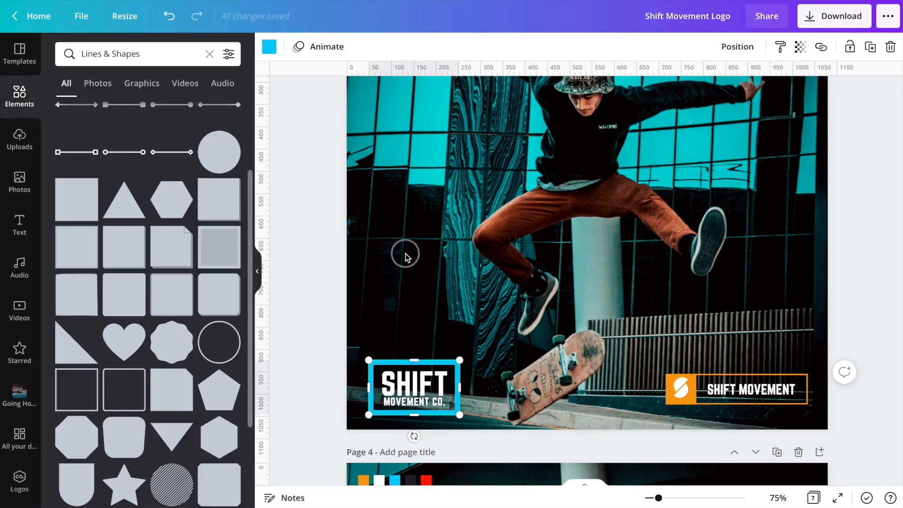
# - Paste the circular emblem onto page 5 and shrink it into the top-left corner
pyautogui.click(778, 498)
pyautogui.click(776, 439)
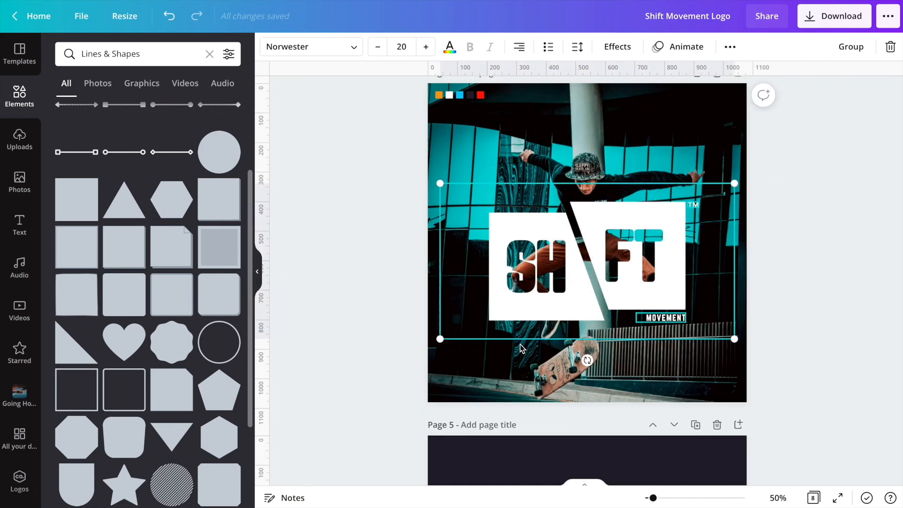
pyautogui.scroll(-5, 522, 349)
pyautogui.hotkey('ctrl', 'v')
pyautogui.scroll(-2, 754, 359)
pyautogui.moveTo(734, 189); pyautogui.dragTo(543, 278)
pyautogui.moveTo(510, 321); pyautogui.dragTo(506, 380)
pyautogui.moveTo(542, 345); pyautogui.dragTo(530, 359)
pyautogui.scroll(15, 505, 378)
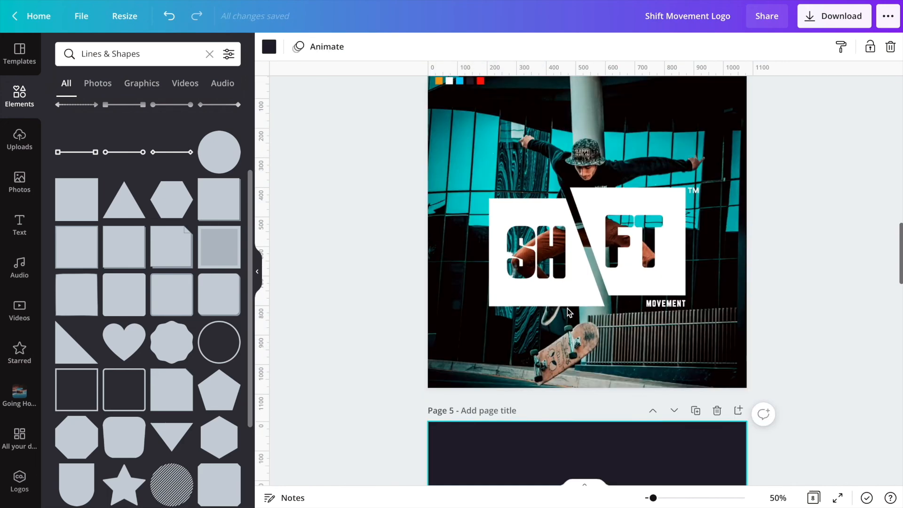
# - Copy the split SHIFT logo from page 4 and paste it onto page 5
pyautogui.click(682, 298)
pyautogui.click(682, 298)
pyautogui.hotkey('ctrl', 'c')
pyautogui.scroll(-15, 649, 410)
pyautogui.hotkey('ctrl', 'v')
pyautogui.moveTo(701, 301); pyautogui.dragTo(474, 308)
pyautogui.click(595, 349)
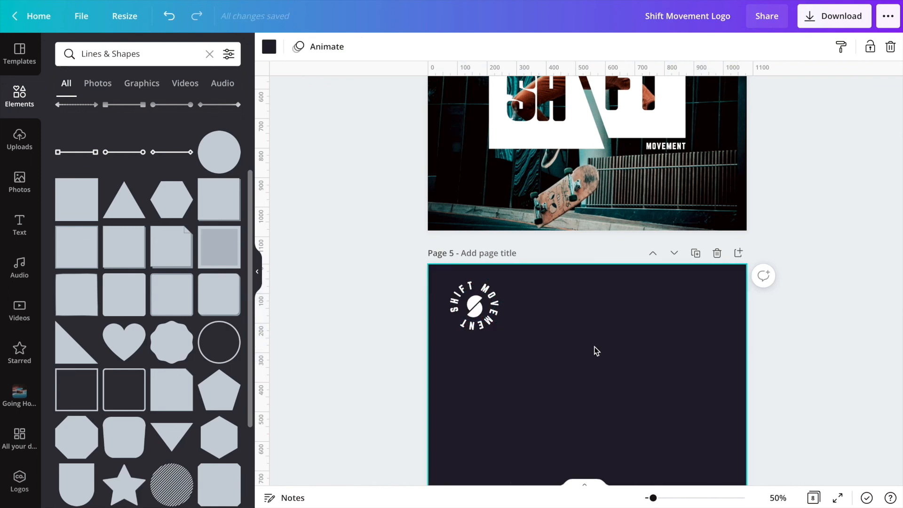
# - Copy the orange banner logo from page 3 onto page 5
pyautogui.scroll(5, 595, 349)
pyautogui.scroll(3, 595, 351)
pyautogui.click(583, 272)
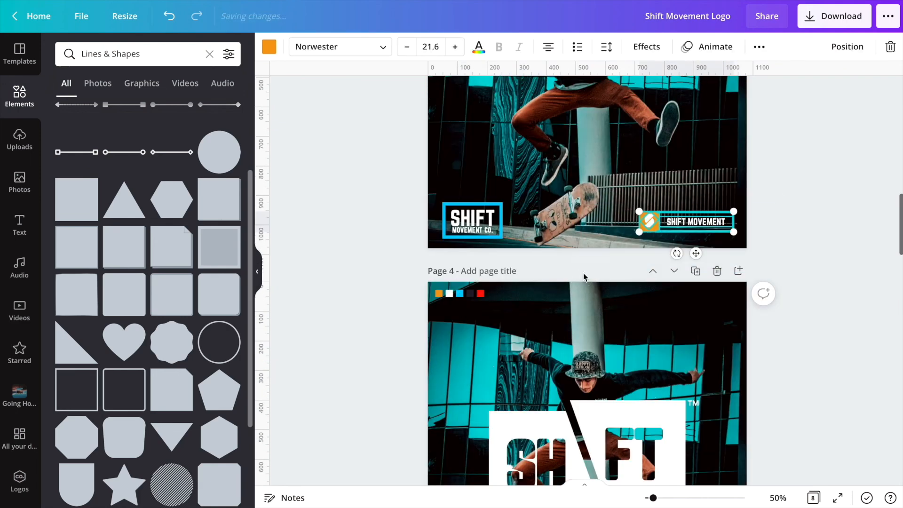
pyautogui.hotkey('ctrl', 'c')
pyautogui.scroll(-15, 583, 273)
pyautogui.hotkey('ctrl', 'v')
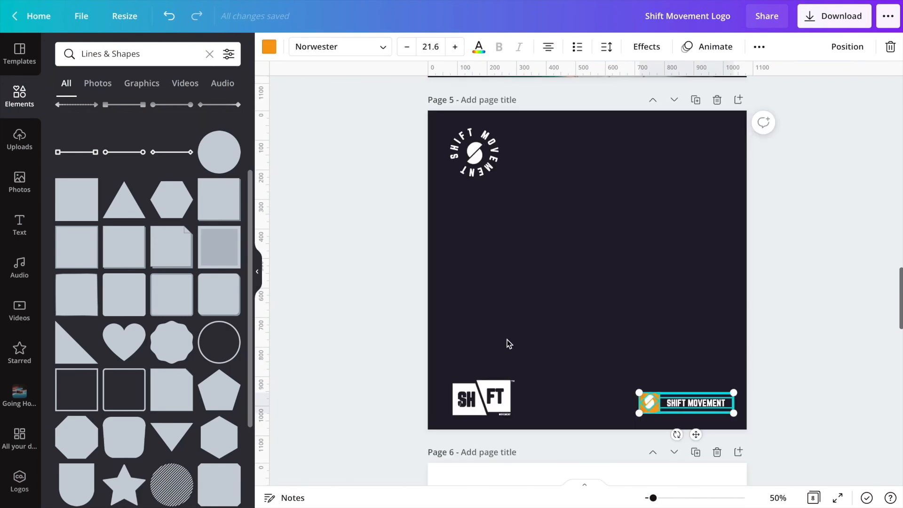
# - Enlarge the split SHIFT logo in page 5's bottom-left area
pyautogui.click(523, 378)
pyautogui.moveTo(607, 324); pyautogui.dragTo(587, 333)
pyautogui.click(574, 299)
pyautogui.moveTo(552, 379); pyautogui.dragTo(543, 387)
pyautogui.hotkey('ctrl', 'z')
pyautogui.moveTo(624, 306); pyautogui.dragTo(520, 423)
pyautogui.moveTo(588, 342); pyautogui.dragTo(541, 366)
# - Turn the banner logo vertical and place it along page 5's right edge
pyautogui.click(692, 403)
pyautogui.moveTo(687, 430); pyautogui.dragTo(753, 343)
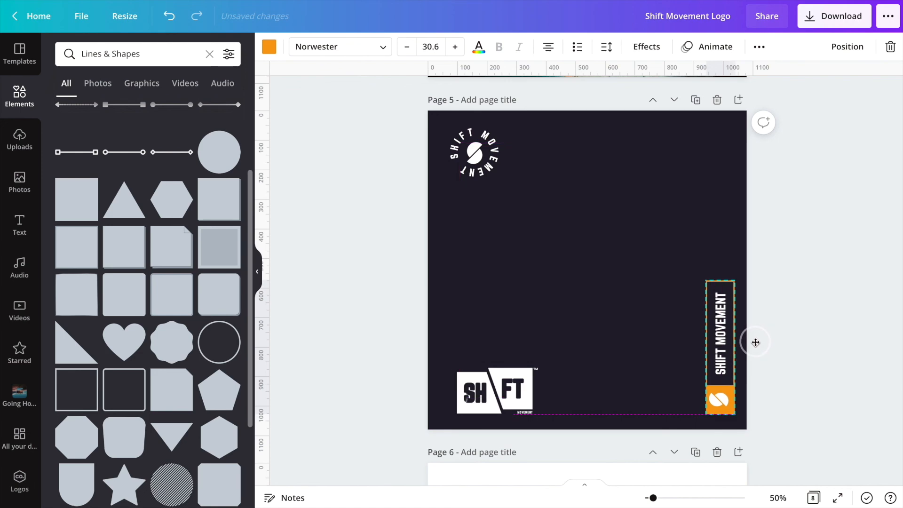
pyautogui.click(574, 348)
# - Copy the cyan-framed SHIFT MOVEMENT CO. logo into page 5's top-right corner
pyautogui.scroll(3, 569, 348)
pyautogui.scroll(10, 567, 349)
pyautogui.moveTo(517, 316); pyautogui.dragTo(438, 376)
pyautogui.hotkey('ctrl', 'c')
pyautogui.scroll(-14, 438, 378)
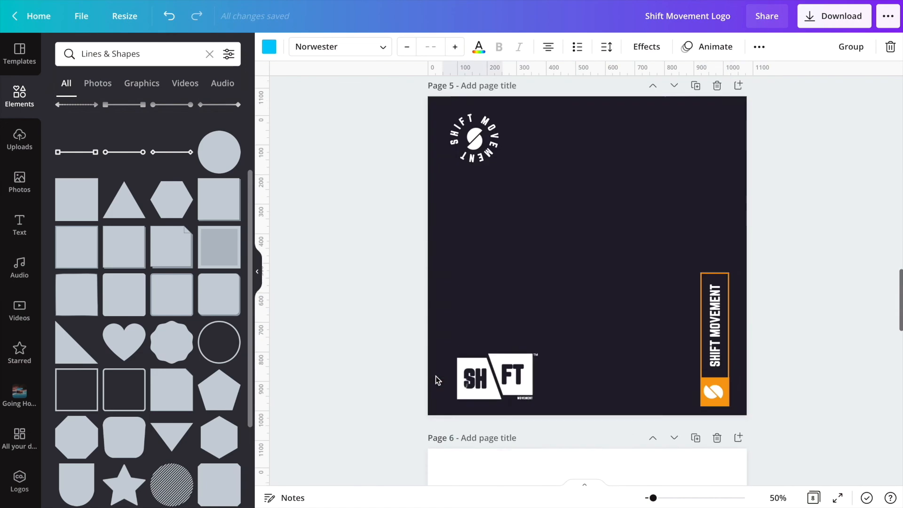
pyautogui.hotkey('ctrl', 'v')
pyautogui.moveTo(487, 361); pyautogui.dragTo(696, 150)
pyautogui.moveTo(653, 131); pyautogui.dragTo(631, 117)
pyautogui.moveTo(678, 152); pyautogui.dragTo(685, 133)
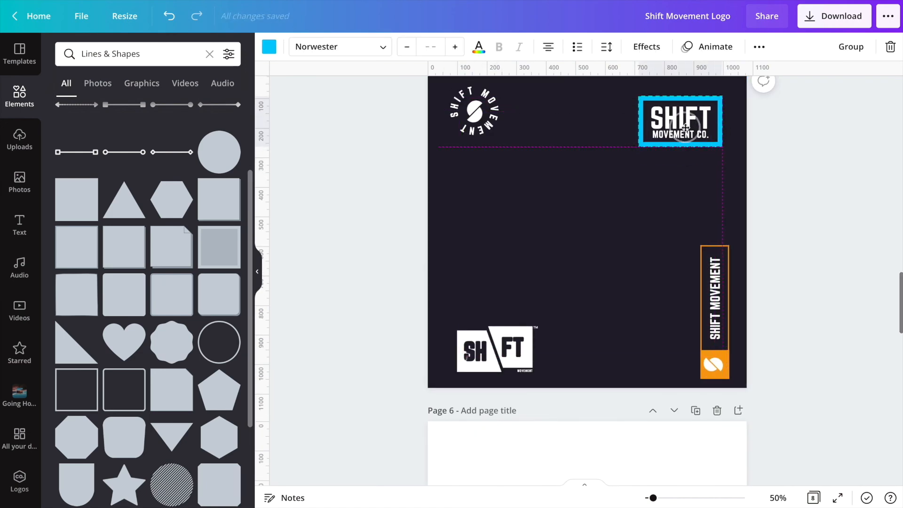
# - Copy the orange S and SHIFT MOVEMENT logo from page 2 onto page 5 and scale it down
pyautogui.click(568, 167)
pyautogui.scroll(15, 567, 166)
pyautogui.scroll(1, 567, 165)
pyautogui.click(516, 165)
pyautogui.moveTo(615, 205); pyautogui.dragTo(520, 161)
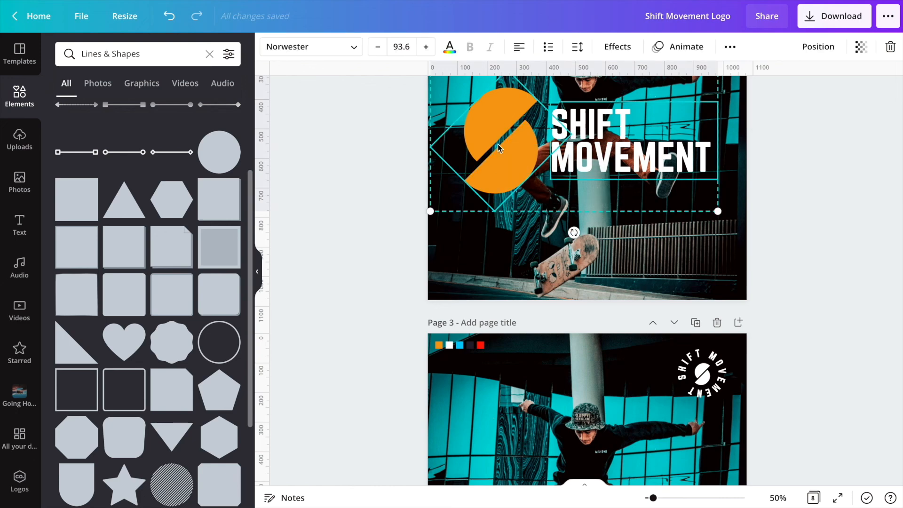
pyautogui.hotkey('ctrl', 'c')
pyautogui.scroll(-18, 519, 163)
pyautogui.click(527, 370)
pyautogui.hotkey('ctrl', 'v')
pyautogui.moveTo(717, 404); pyautogui.dragTo(637, 376)
pyautogui.click(642, 382)
pyautogui.moveTo(572, 341); pyautogui.dragTo(575, 342)
pyautogui.hotkey('ctrl', 'z')
pyautogui.keyDown('shift'); pyautogui.click(504, 319); pyautogui.keyUp('shift')
pyautogui.click(485, 328)
pyautogui.moveTo(504, 319); pyautogui.dragTo(614, 417)
# - Duplicate the orange S mark and place the copy as a standalone mark on page 5
pyautogui.hotkey('ctrl', 'c')
pyautogui.hotkey('ctrl', 'v')
pyautogui.scroll(-3, 613, 416)
pyautogui.moveTo(624, 253); pyautogui.dragTo(629, 218)
pyautogui.moveTo(625, 288); pyautogui.dragTo(614, 308)
pyautogui.moveTo(560, 151); pyautogui.dragTo(526, 150)
pyautogui.moveTo(489, 111); pyautogui.dragTo(505, 124)
pyautogui.click(579, 149)
pyautogui.scroll(1, 579, 149)
pyautogui.moveTo(572, 205); pyautogui.dragTo(497, 161)
pyautogui.click(560, 173)
pyautogui.scroll(4, 637, 196)
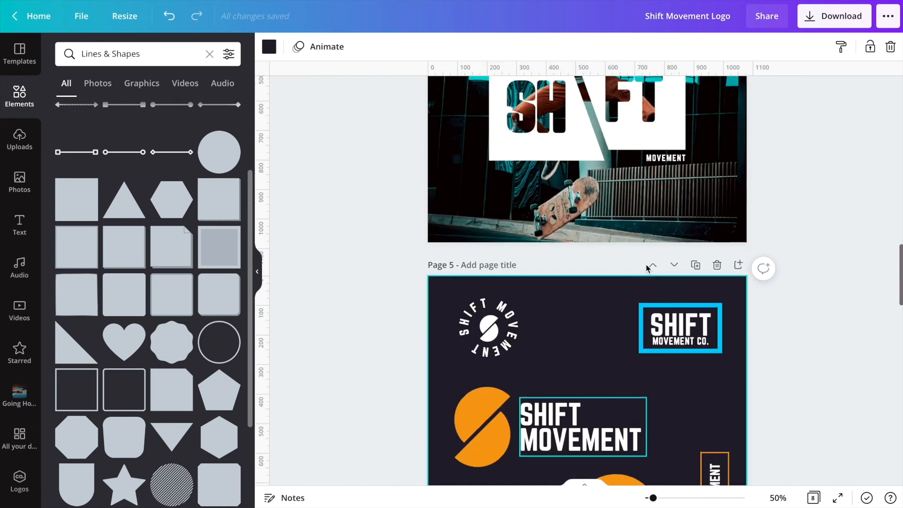
# - Rearrange the S-and-SHIFT MOVEMENT logo and the standalone S mark on page 5
pyautogui.moveTo(559, 380); pyautogui.dragTo(547, 395)
pyautogui.moveTo(499, 348); pyautogui.dragTo(504, 348)
pyautogui.moveTo(623, 381); pyautogui.dragTo(673, 348)
pyautogui.moveTo(639, 365); pyautogui.dragTo(616, 378)
pyautogui.click(645, 408)
# - Reposition the vertical banner logo along page 5's right edge and select its text
pyautogui.scroll(-3, 645, 408)
pyautogui.moveTo(696, 298); pyautogui.dragTo(726, 438)
pyautogui.moveTo(701, 313); pyautogui.dragTo(686, 277)
pyautogui.moveTo(713, 378); pyautogui.dragTo(712, 371)
pyautogui.click(720, 408)
pyautogui.click(713, 380)
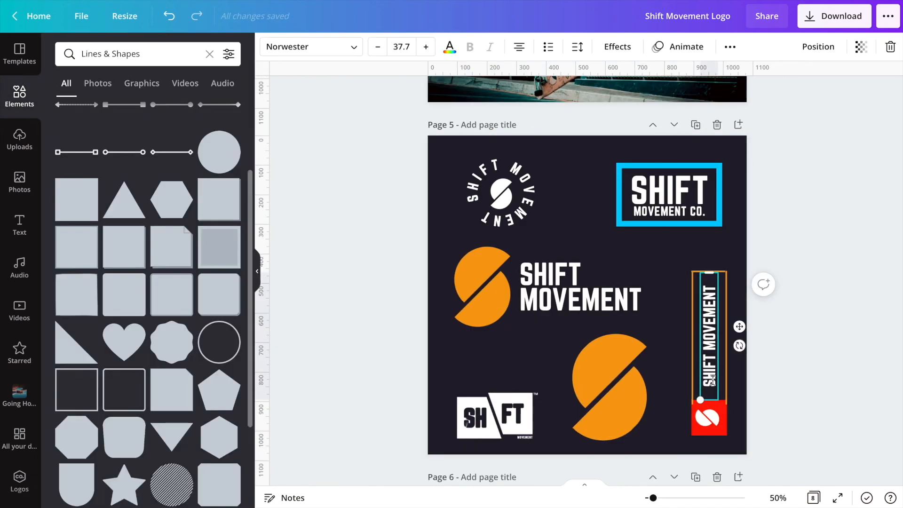
# - Recolor the vertical banner logo's text, border and S mark box to red
pyautogui.click(450, 49)
pyautogui.click(226, 107)
pyautogui.click(710, 272)
pyautogui.click(269, 47)
pyautogui.click(226, 108)
pyautogui.click(670, 302)
pyautogui.click(713, 416)
pyautogui.click(269, 47)
pyautogui.click(227, 108)
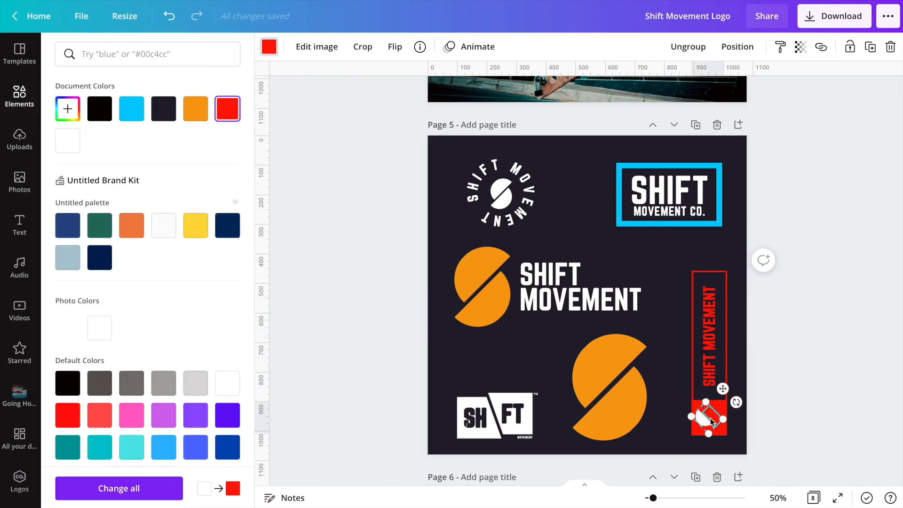
pyautogui.click(567, 238)
# - Recolor the S mark inside the circular SHIFT MOVEMENT badge orange and nudge it into place
pyautogui.click(507, 206)
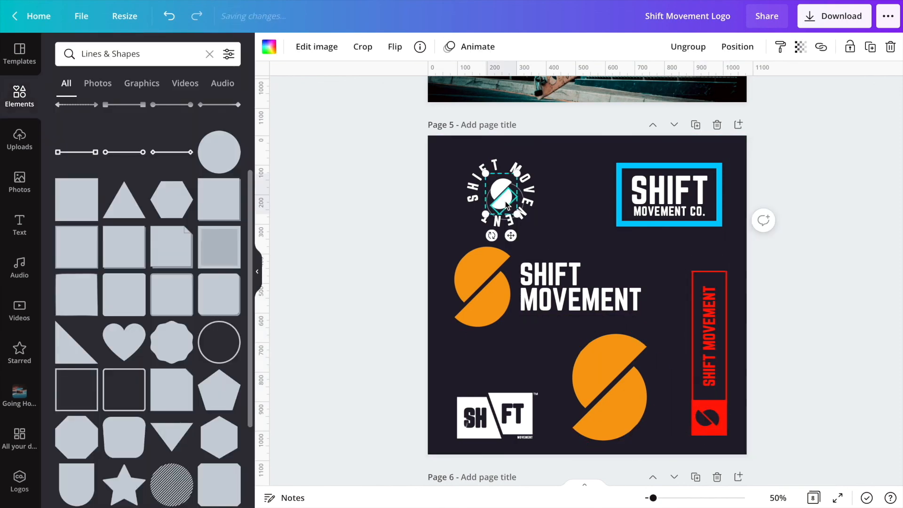
pyautogui.click(269, 46)
pyautogui.click(196, 109)
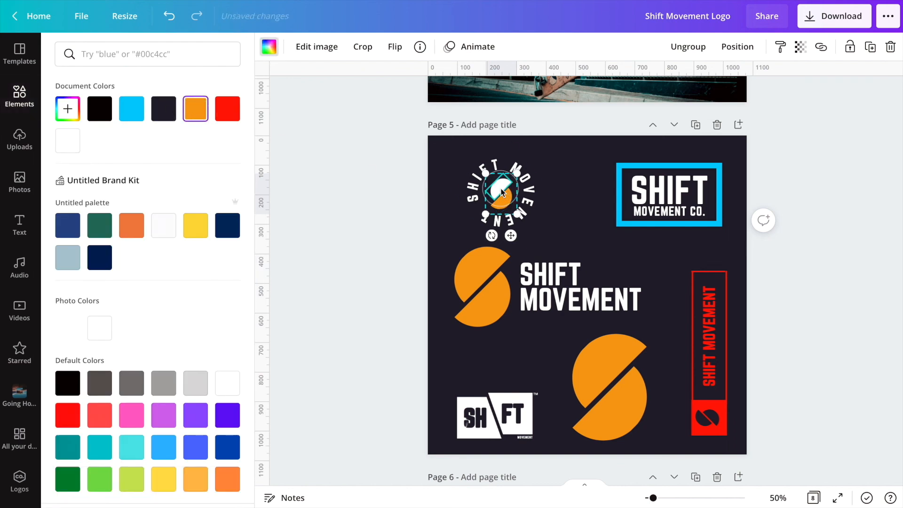
pyautogui.click(507, 202)
pyautogui.moveTo(507, 199); pyautogui.dragTo(502, 200)
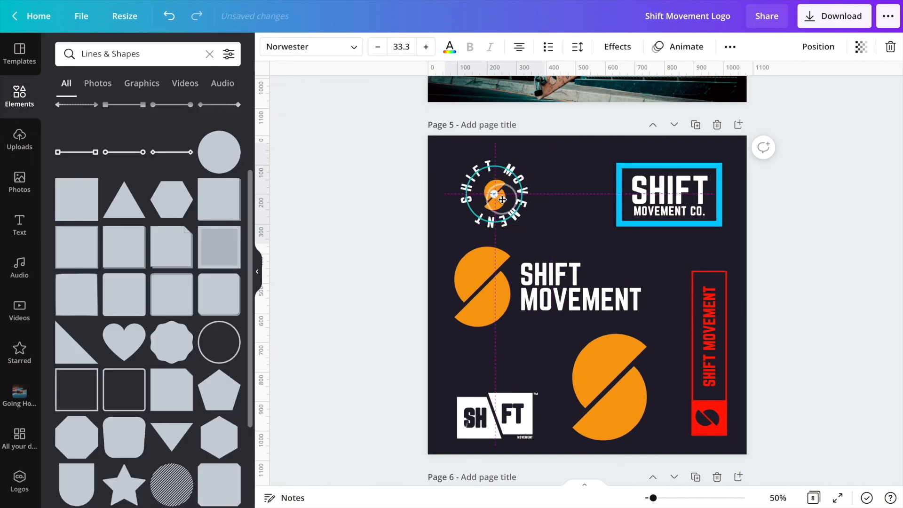
pyautogui.click(587, 192)
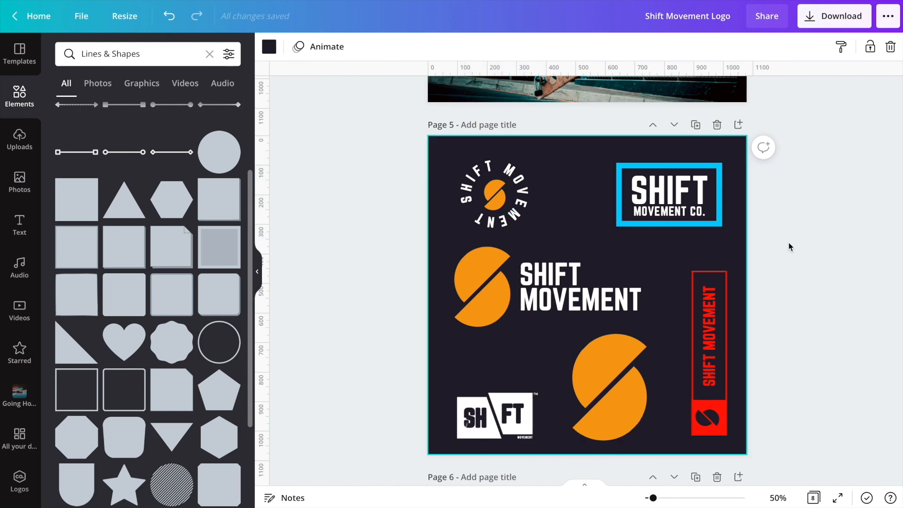
pyautogui.scroll(5, 385, 235)
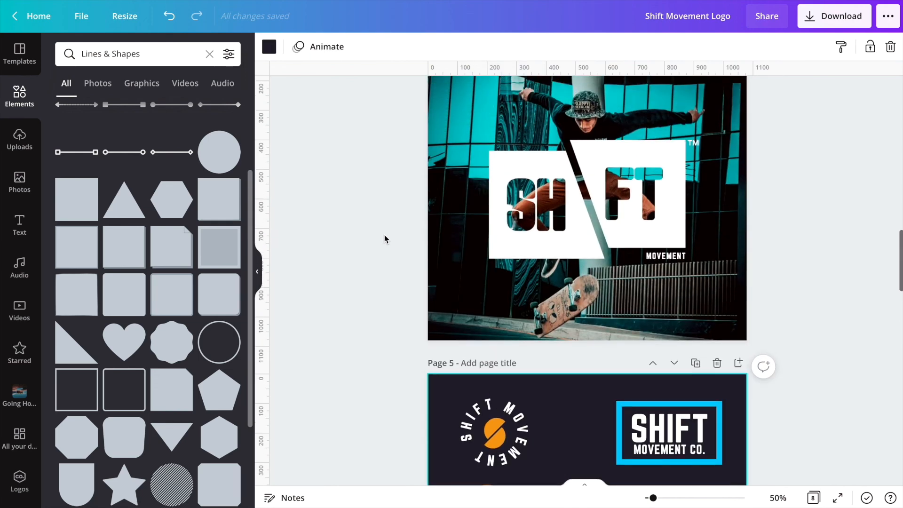
pyautogui.scroll(-5, 385, 235)
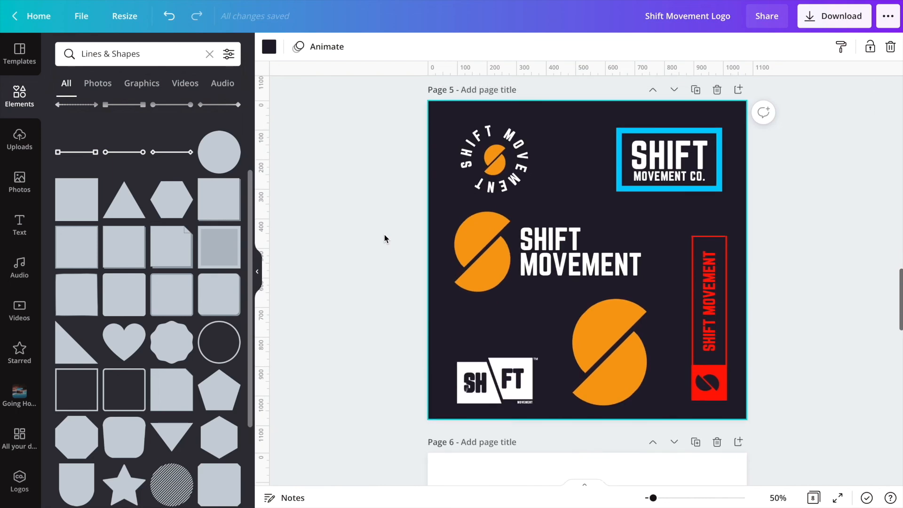